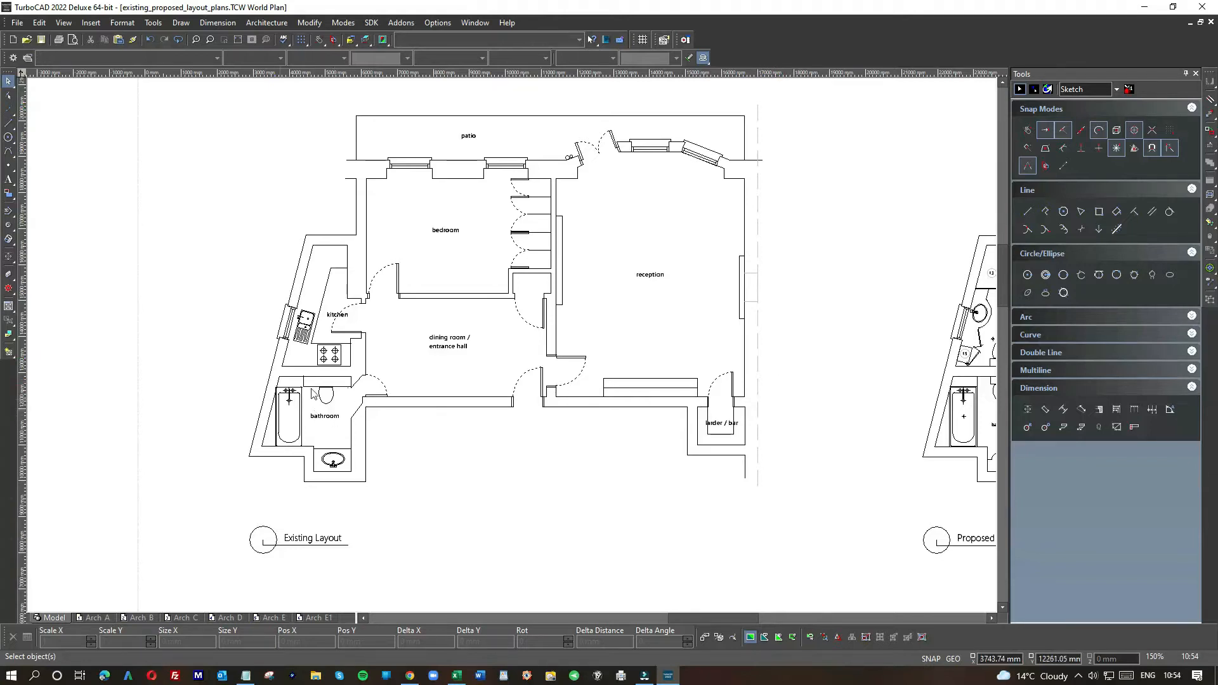
# Inspect the kitchen and bathroom of the existing layout and select the bath
pyautogui.scroll(2, 512, 346)
pyautogui.scroll(2, 511, 349)
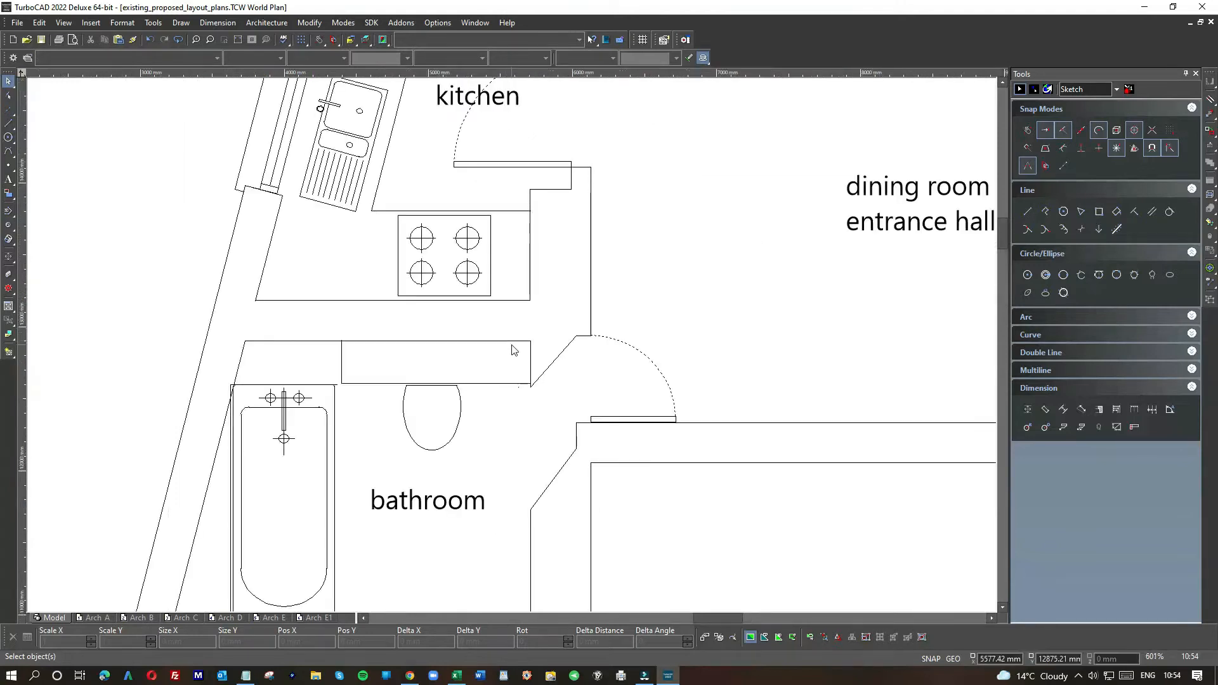
pyautogui.scroll(-2, 489, 345)
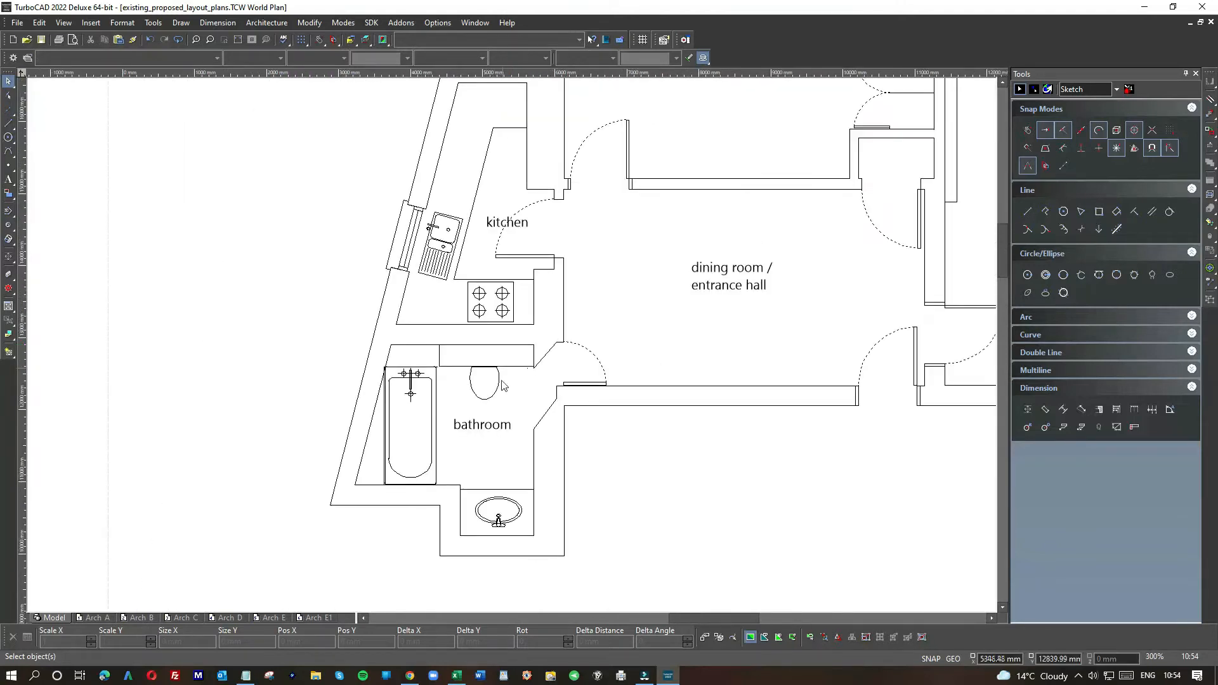
pyautogui.click(434, 401)
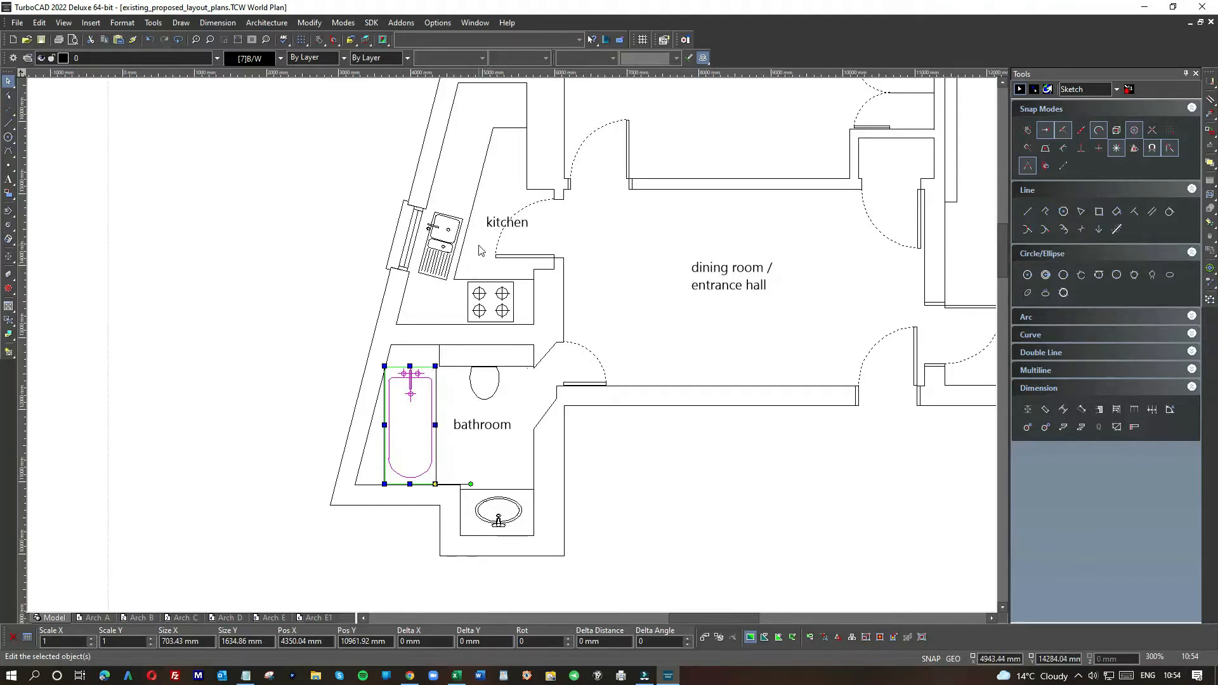
pyautogui.scroll(-3, 481, 260)
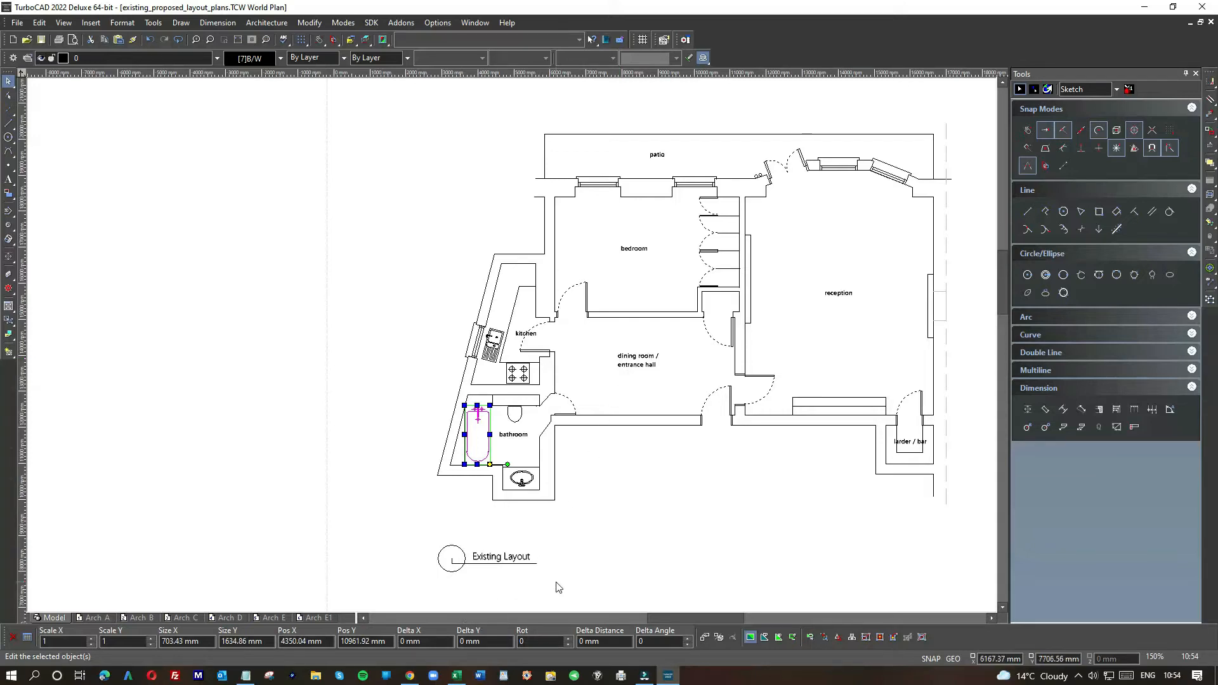
# Locate the proposed layout on the sheet and frame it with its numbered notes using a zoom window
pyautogui.moveTo(701, 616); pyautogui.dragTo(725, 611)
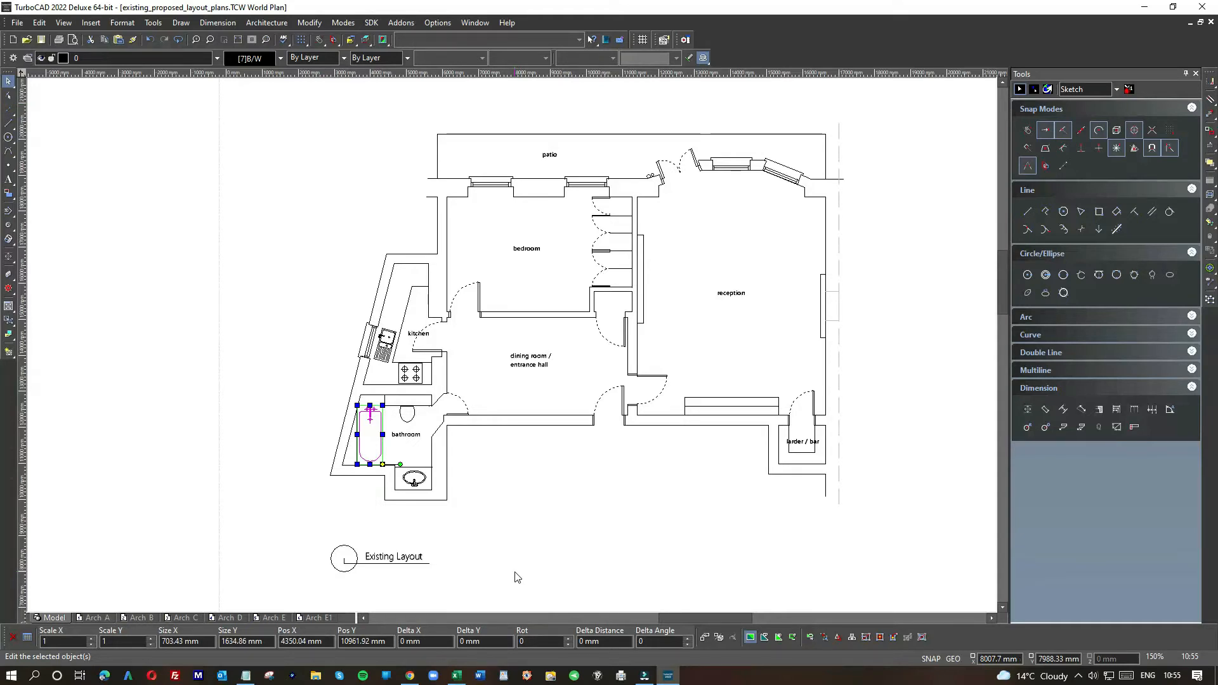
pyautogui.click(528, 618)
pyautogui.click(528, 617)
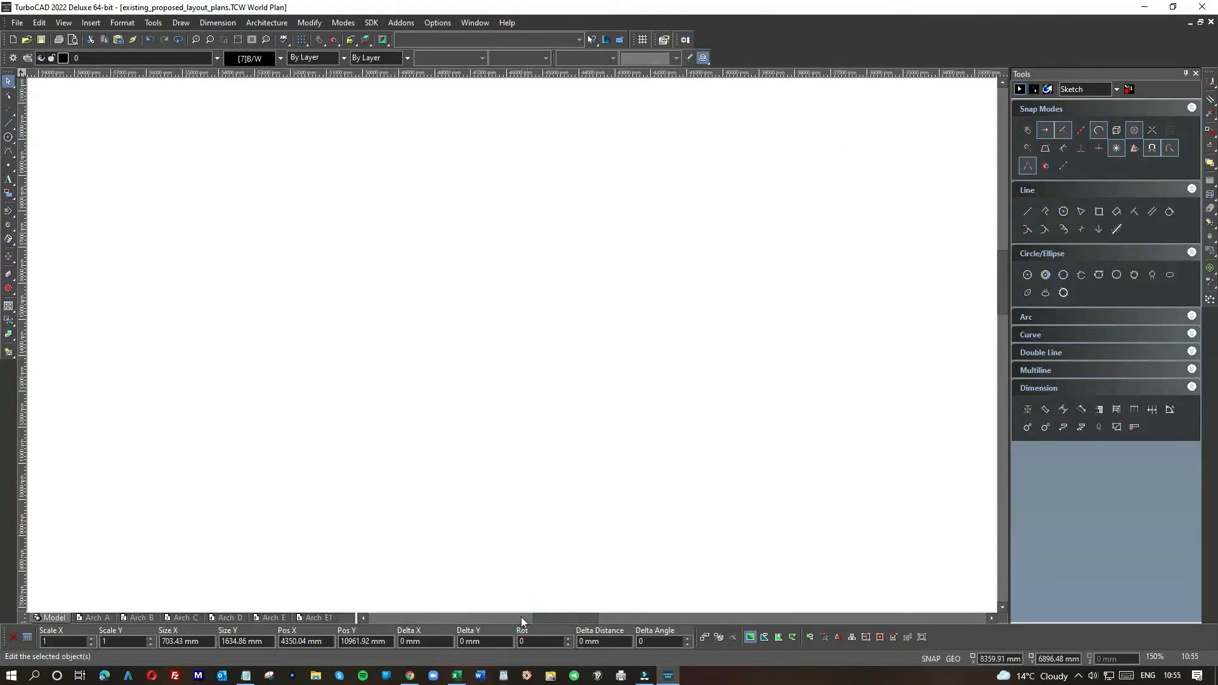
pyautogui.scroll(-5, 511, 342)
pyautogui.scroll(2, 831, 201)
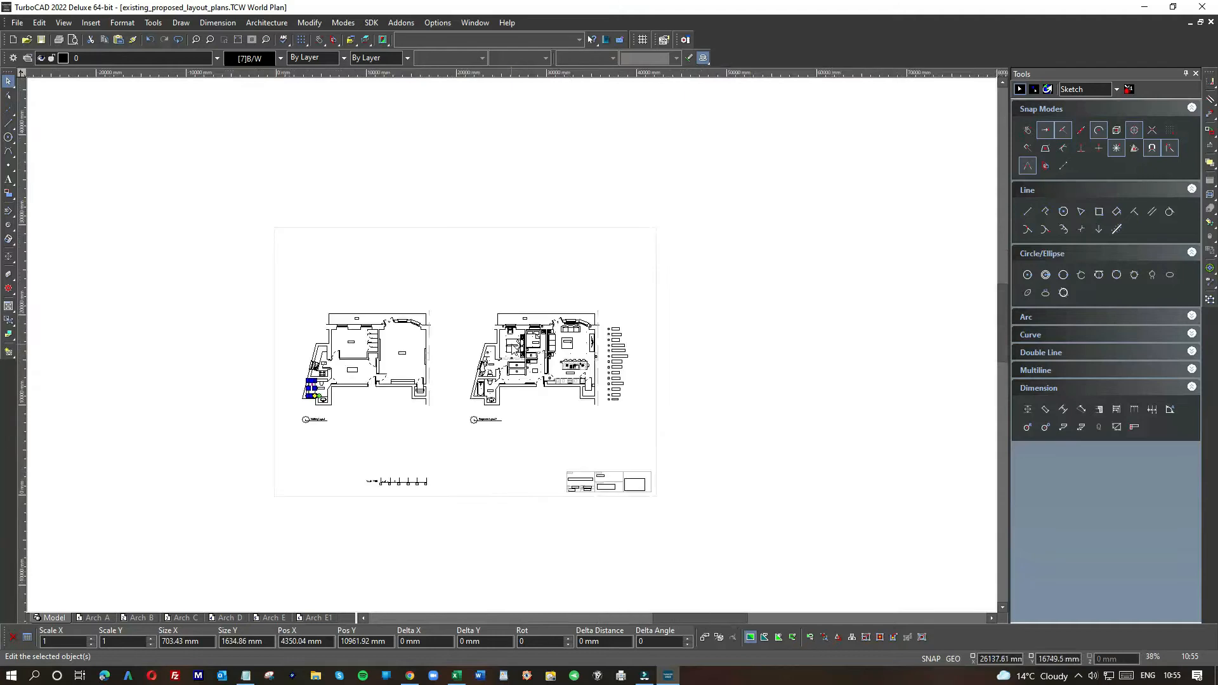
pyautogui.scroll(1, 548, 390)
pyautogui.scroll(-1, 596, 334)
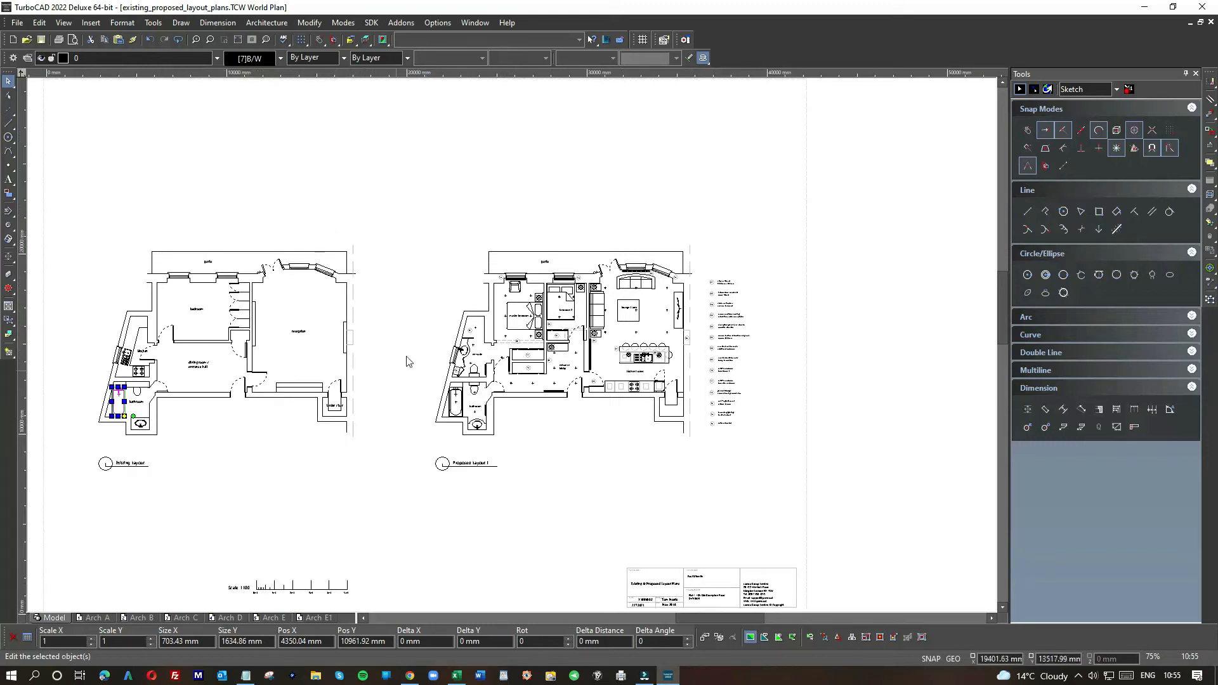
pyautogui.scroll(1, 558, 333)
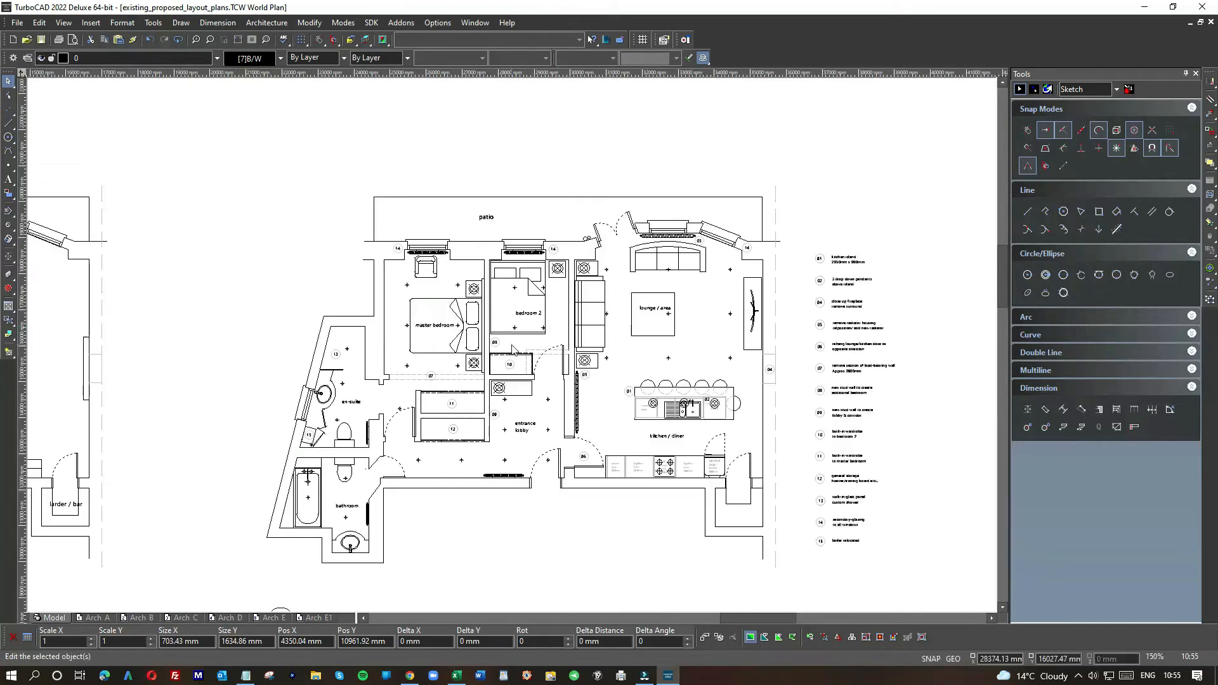
pyautogui.click(224, 40)
pyautogui.click(236, 173)
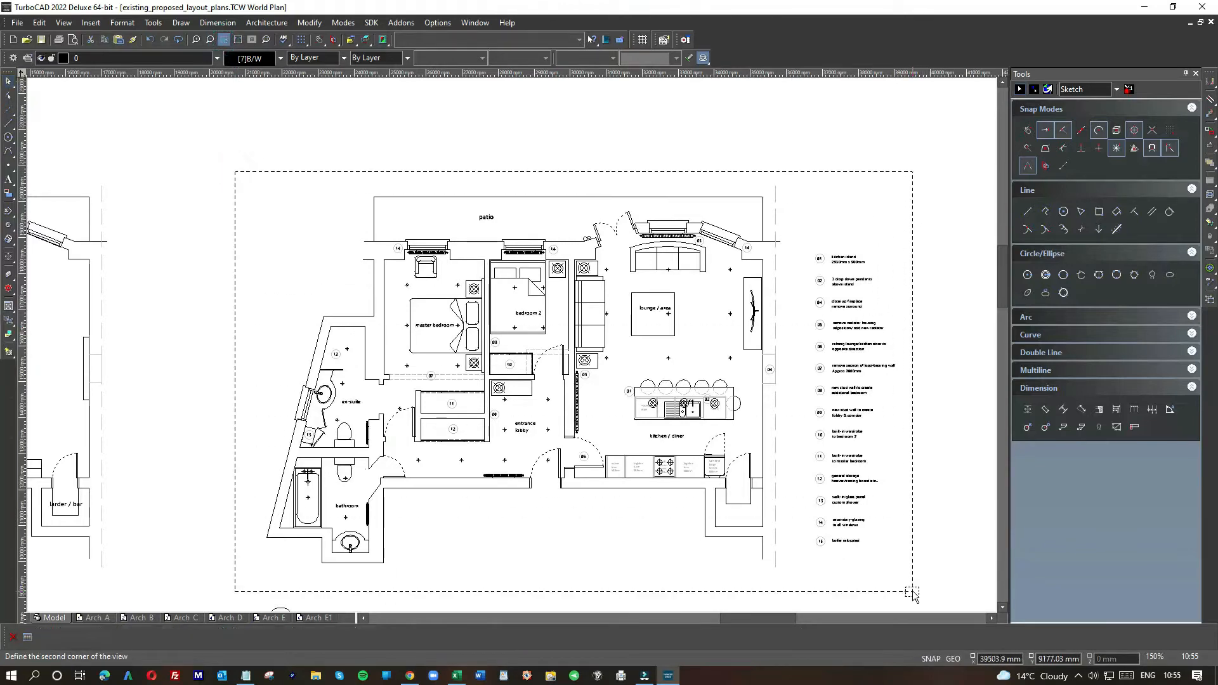
pyautogui.click(914, 587)
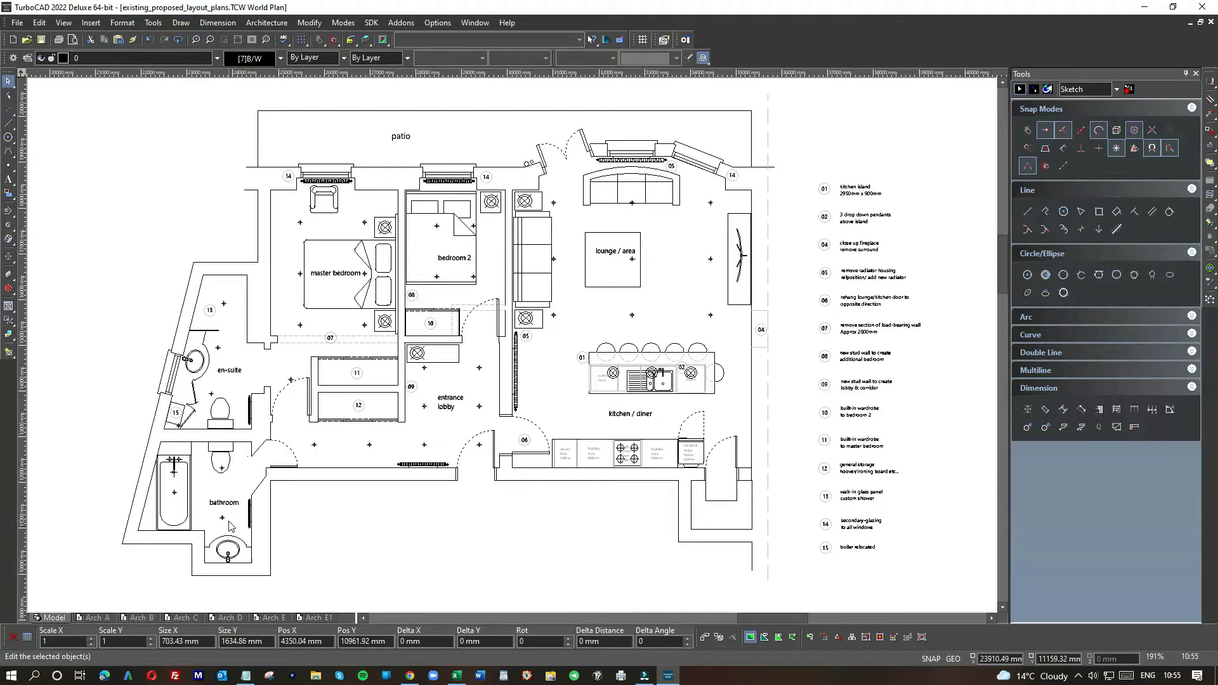
# Examine the proposed layout's en-suite, master bedroom wardrobes and entrance lobby in relation to the existing layout
pyautogui.scroll(-2, 305, 458)
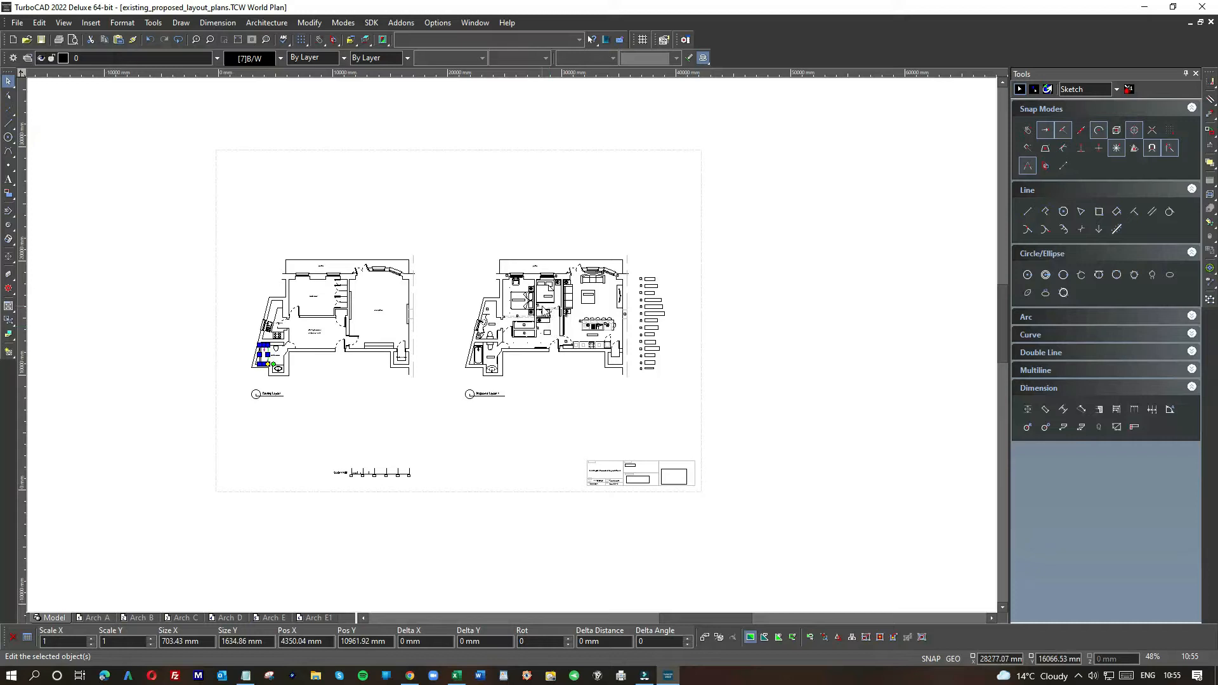
pyautogui.scroll(2, 542, 328)
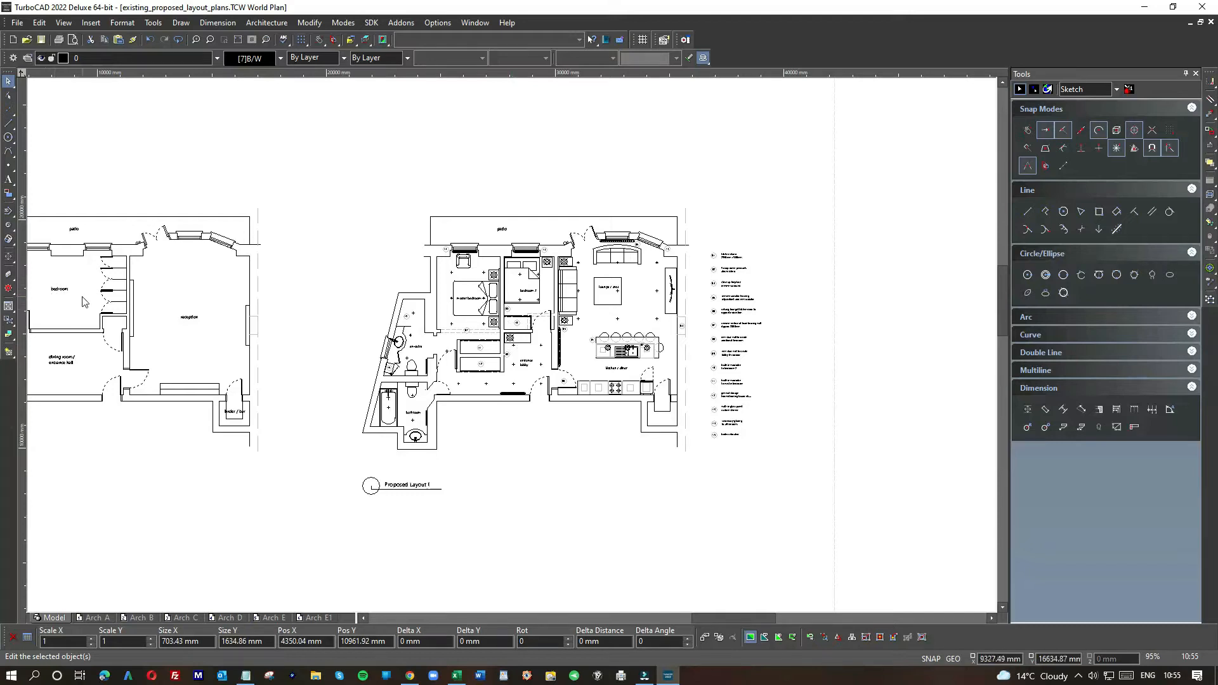
pyautogui.scroll(2, 494, 246)
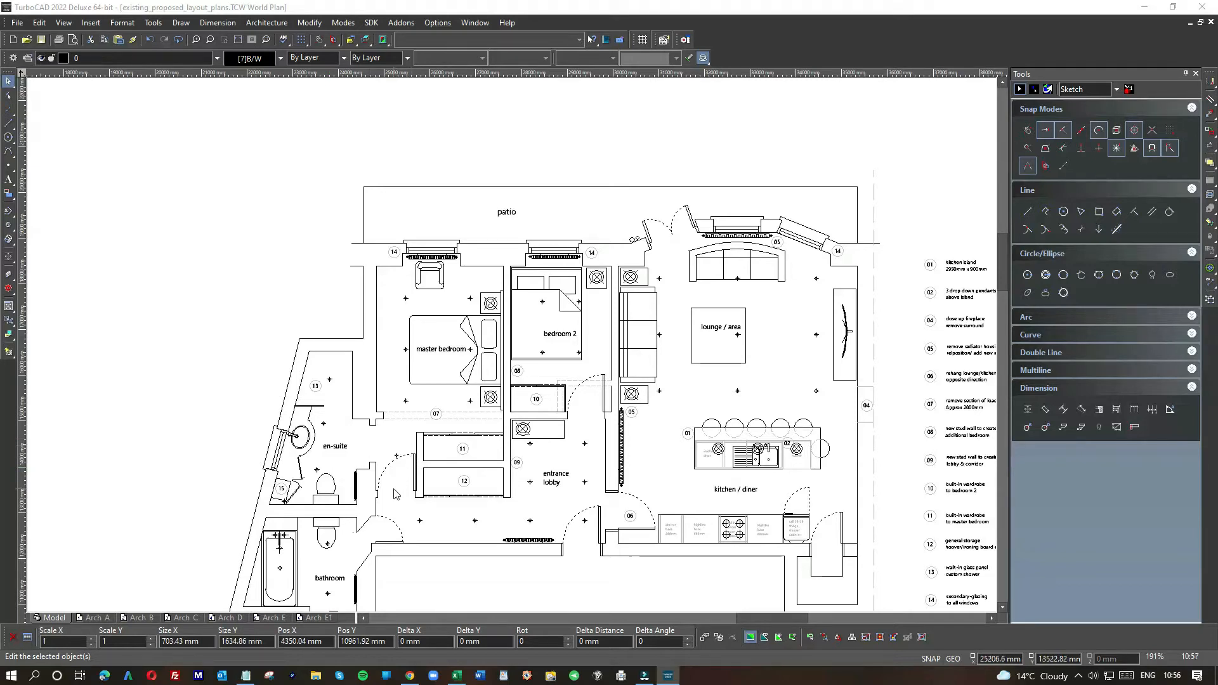
pyautogui.scroll(3, 371, 475)
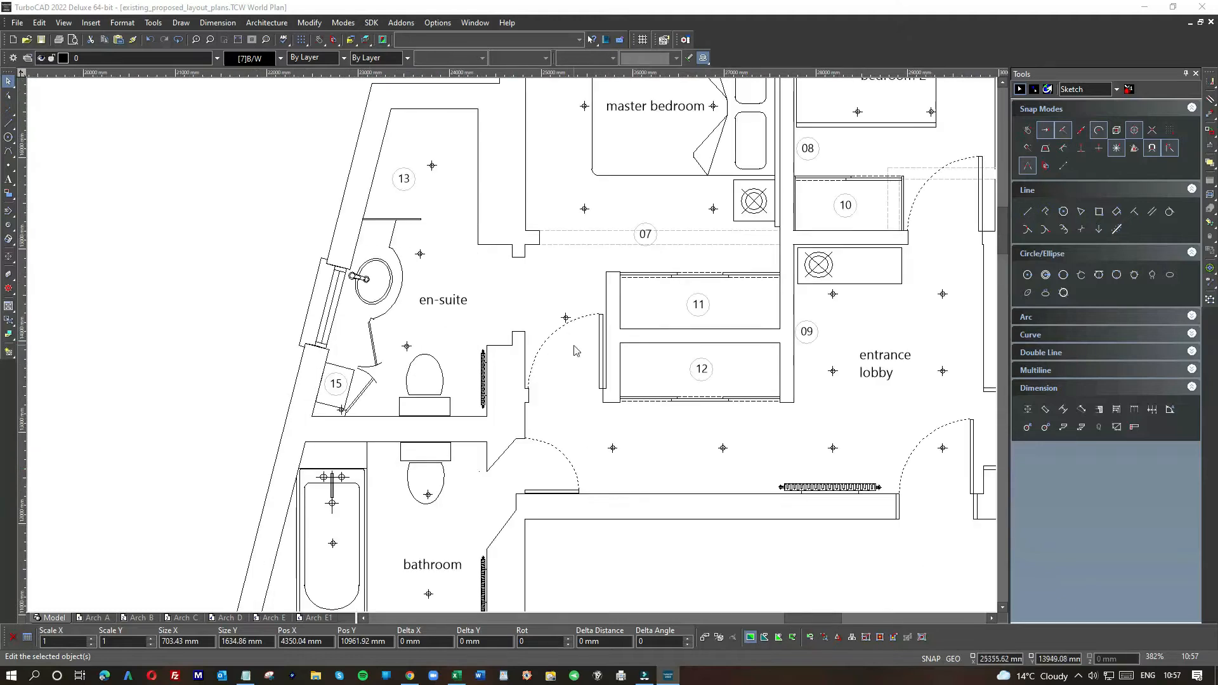
pyautogui.scroll(-3, 607, 371)
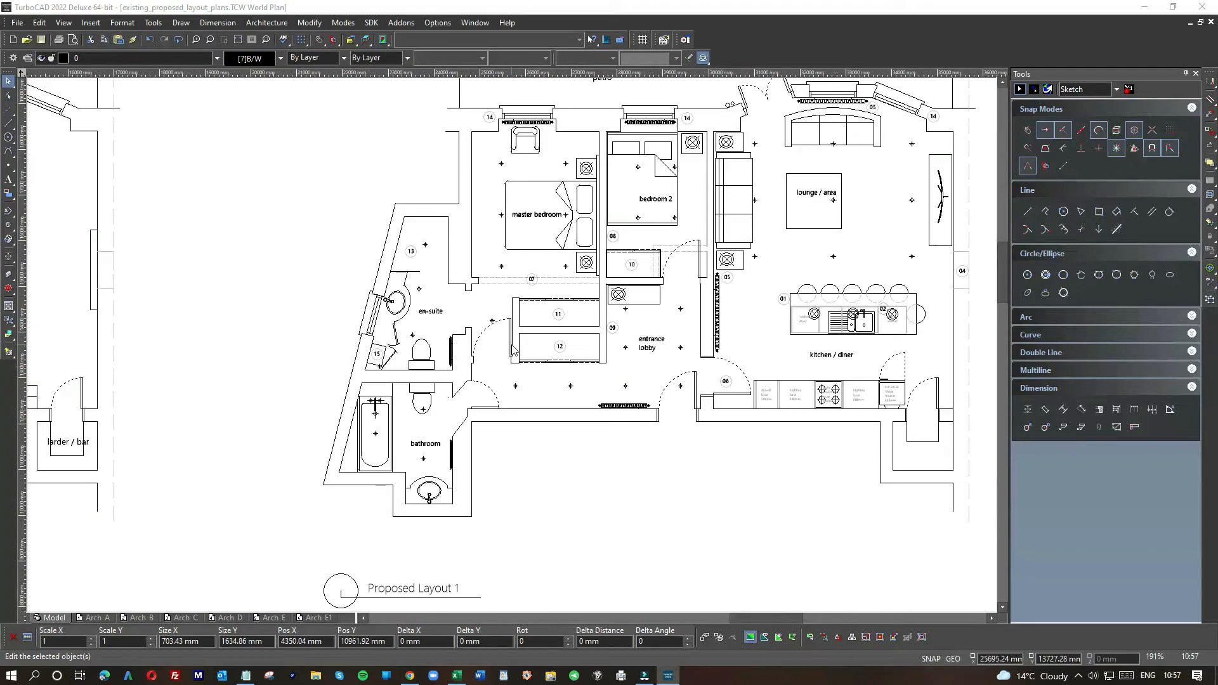
pyautogui.scroll(3, 484, 312)
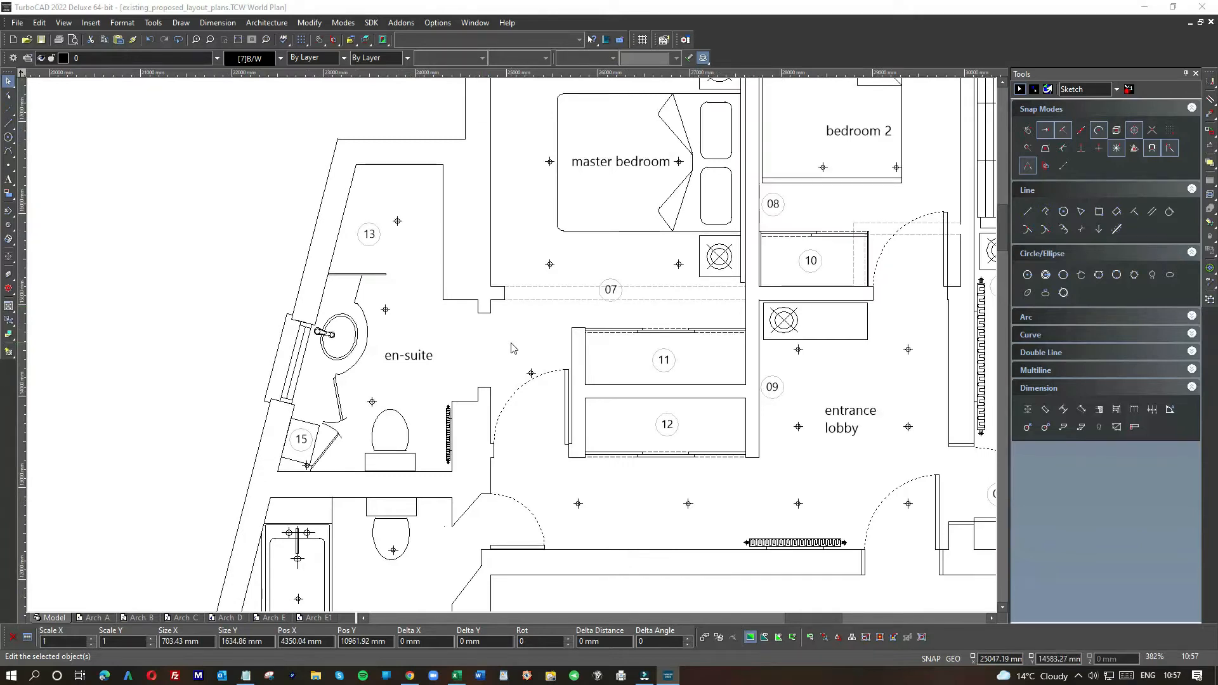
pyautogui.scroll(-3, 511, 348)
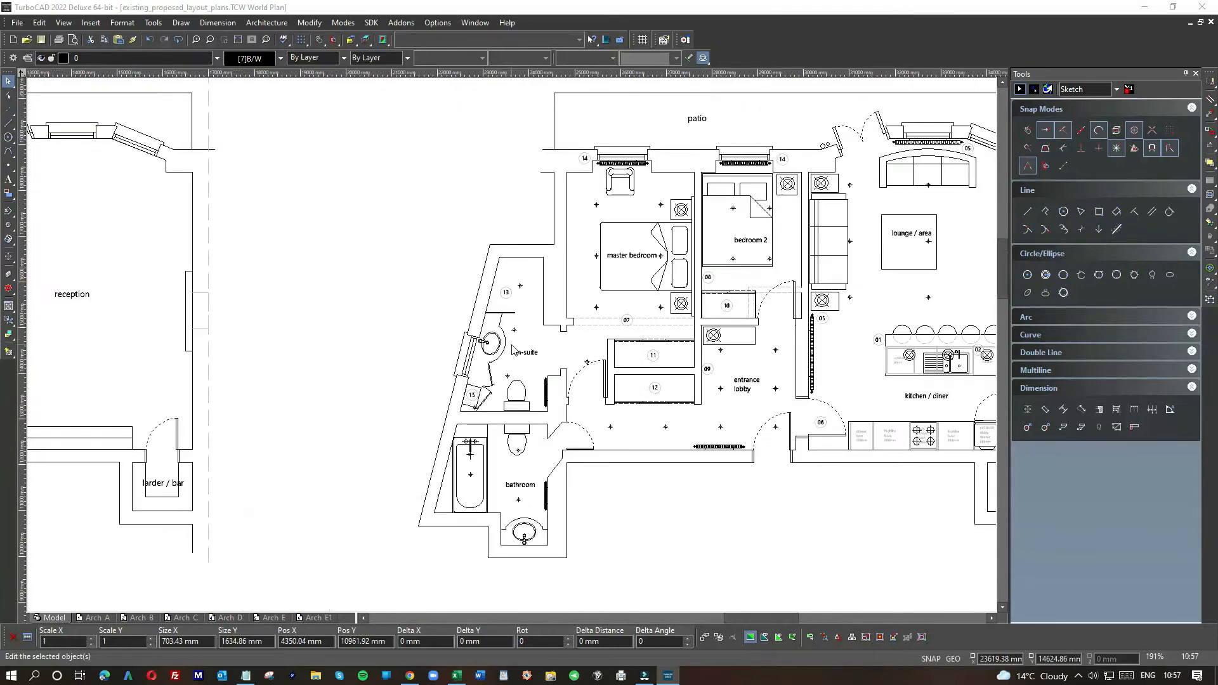
pyautogui.scroll(-3, 314, 360)
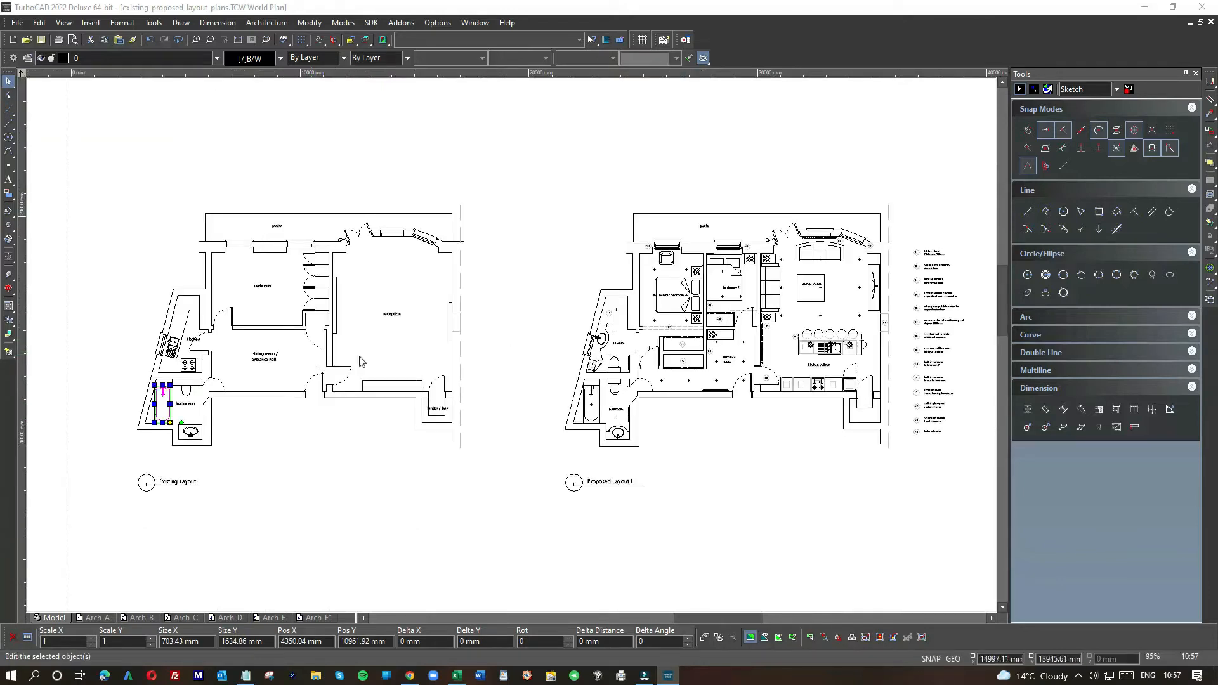
# Inspect the existing layout's kitchen and bathroom fixtures, selecting the kitchen sink and then the bath
pyautogui.scroll(3, 196, 381)
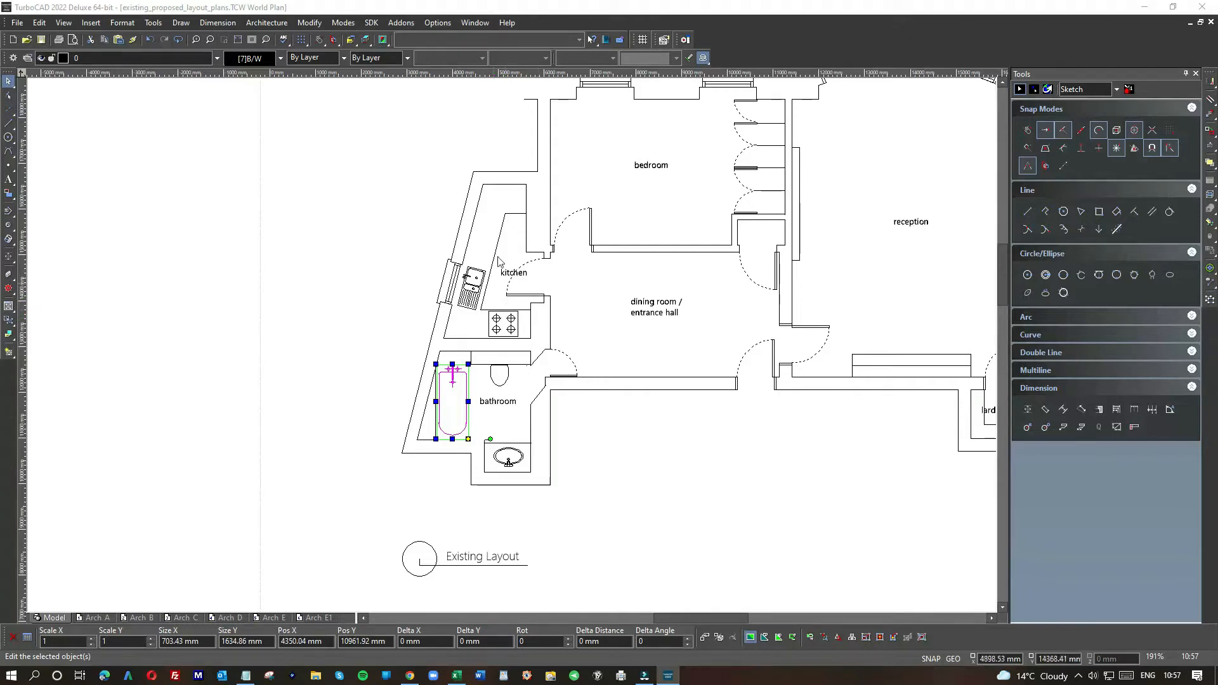
pyautogui.click(471, 289)
pyautogui.scroll(2, 473, 289)
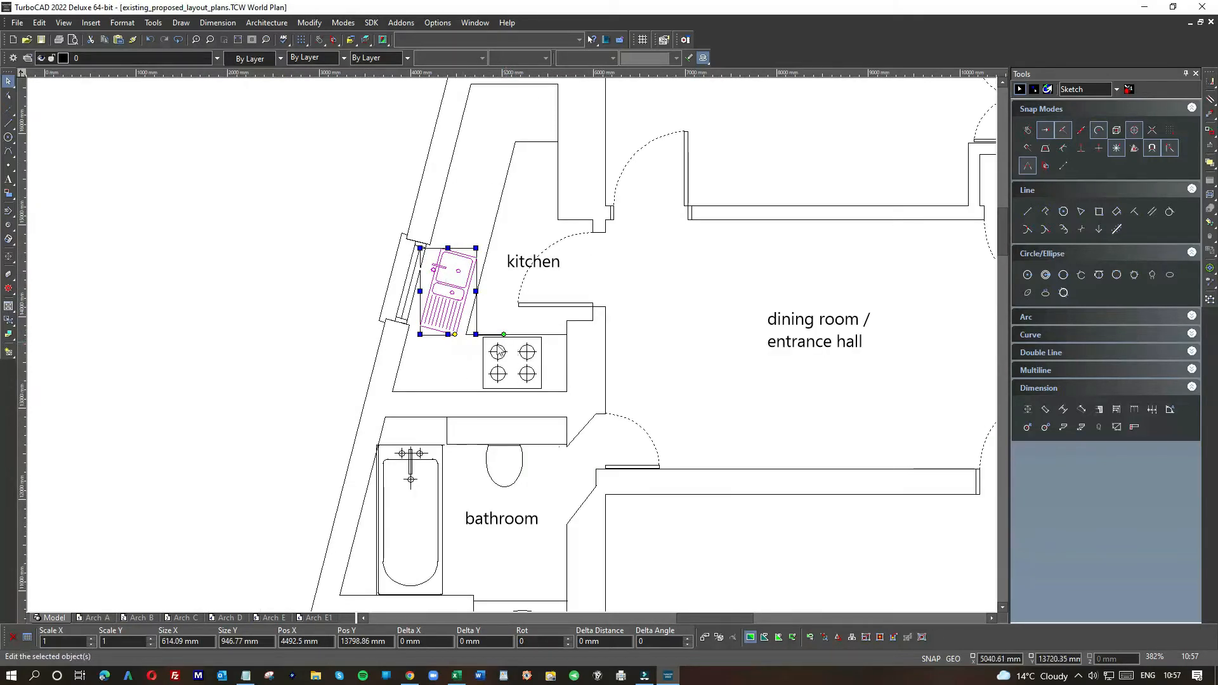
pyautogui.click(439, 486)
pyautogui.scroll(-2, 662, 473)
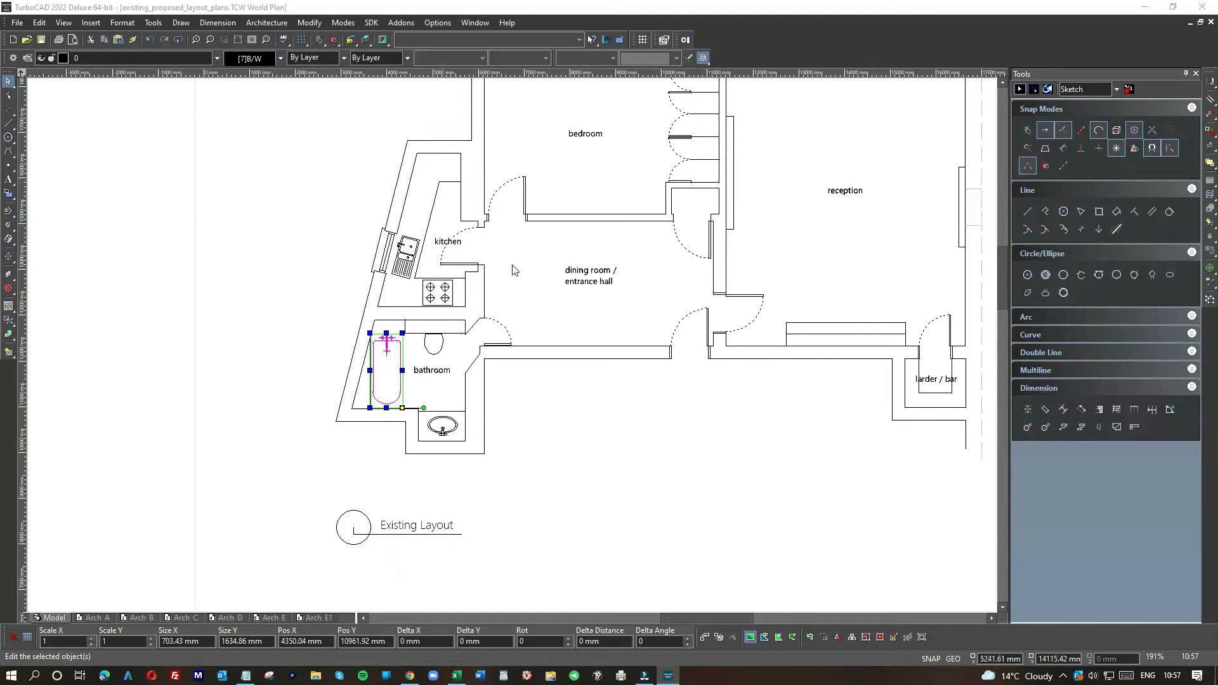
# Compare the en-suite and bathroom fixtures of the proposed layout with the existing kitchen and bathroom
pyautogui.scroll(-2, 625, 350)
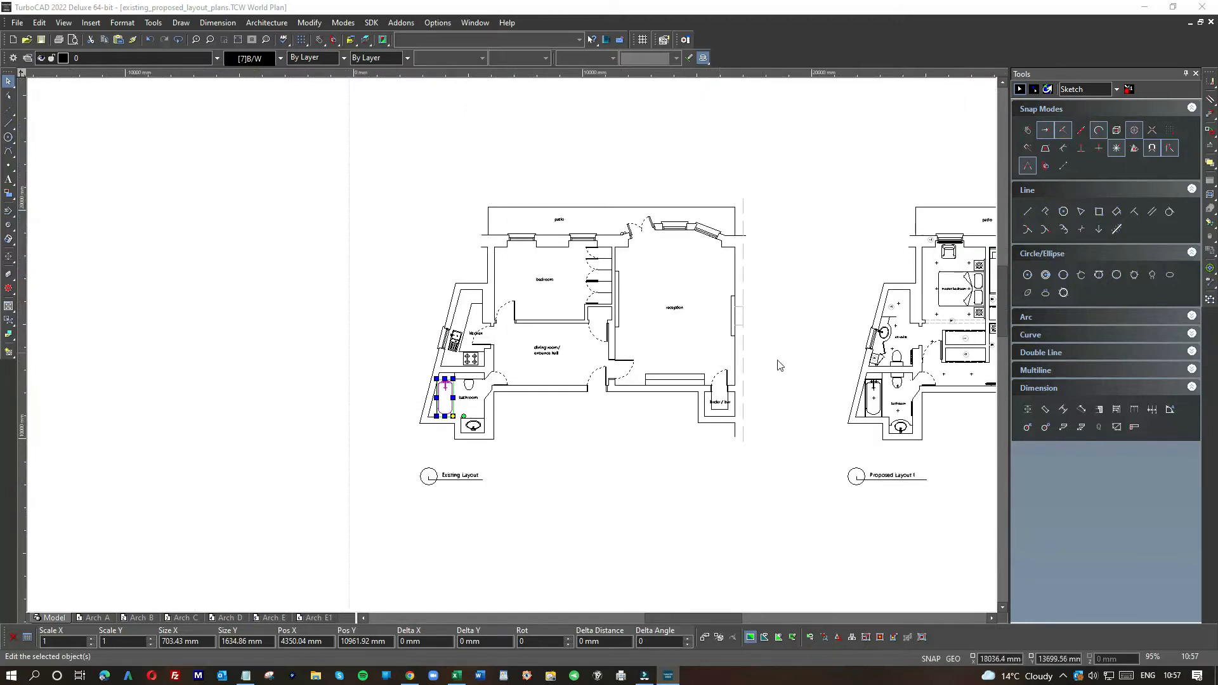
pyautogui.scroll(2, 893, 361)
pyautogui.scroll(2, 510, 340)
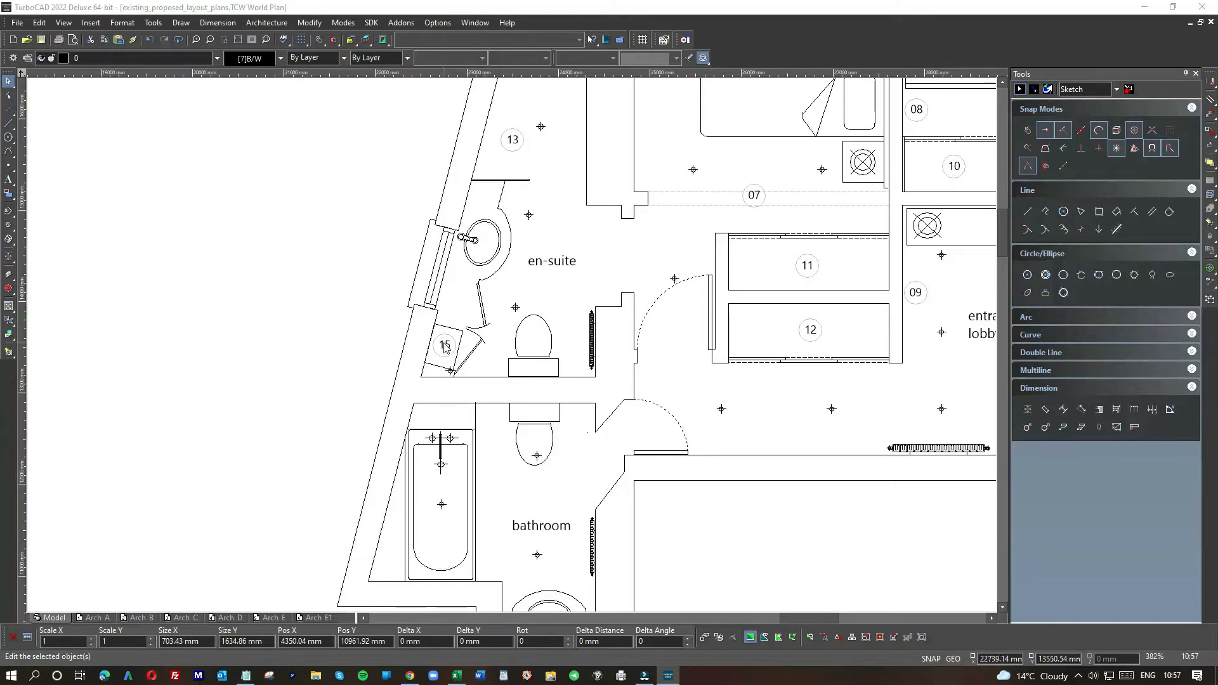
pyautogui.scroll(-2, 519, 431)
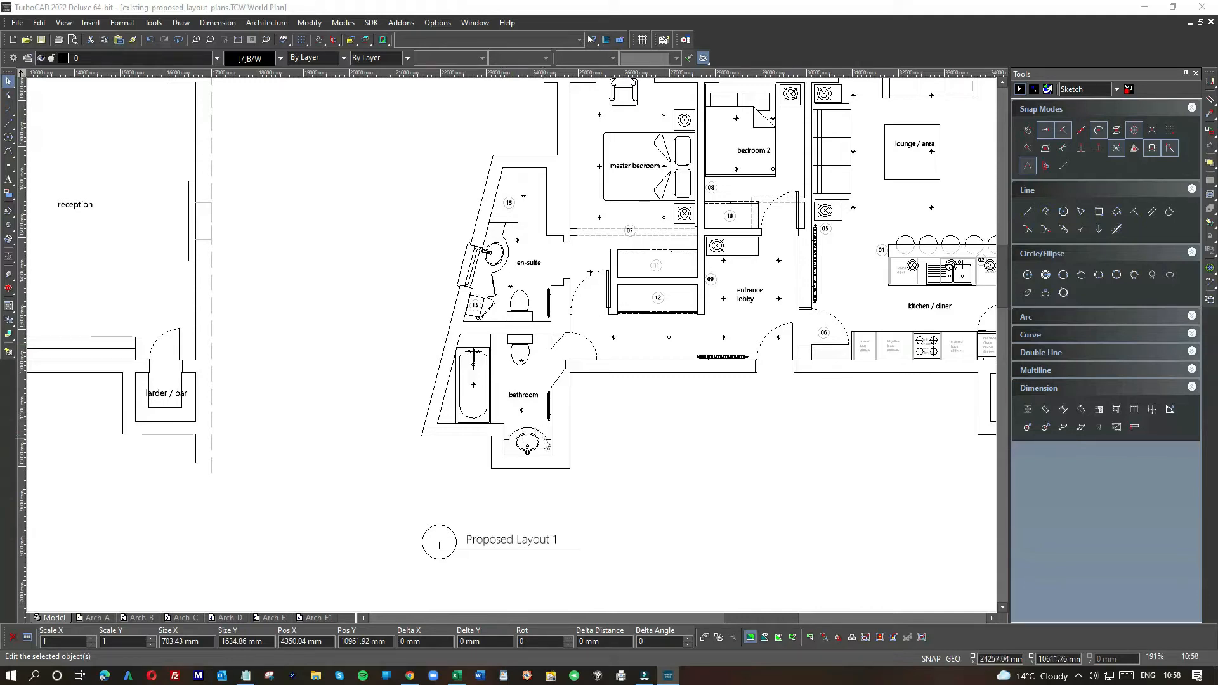
pyautogui.scroll(-2, 533, 449)
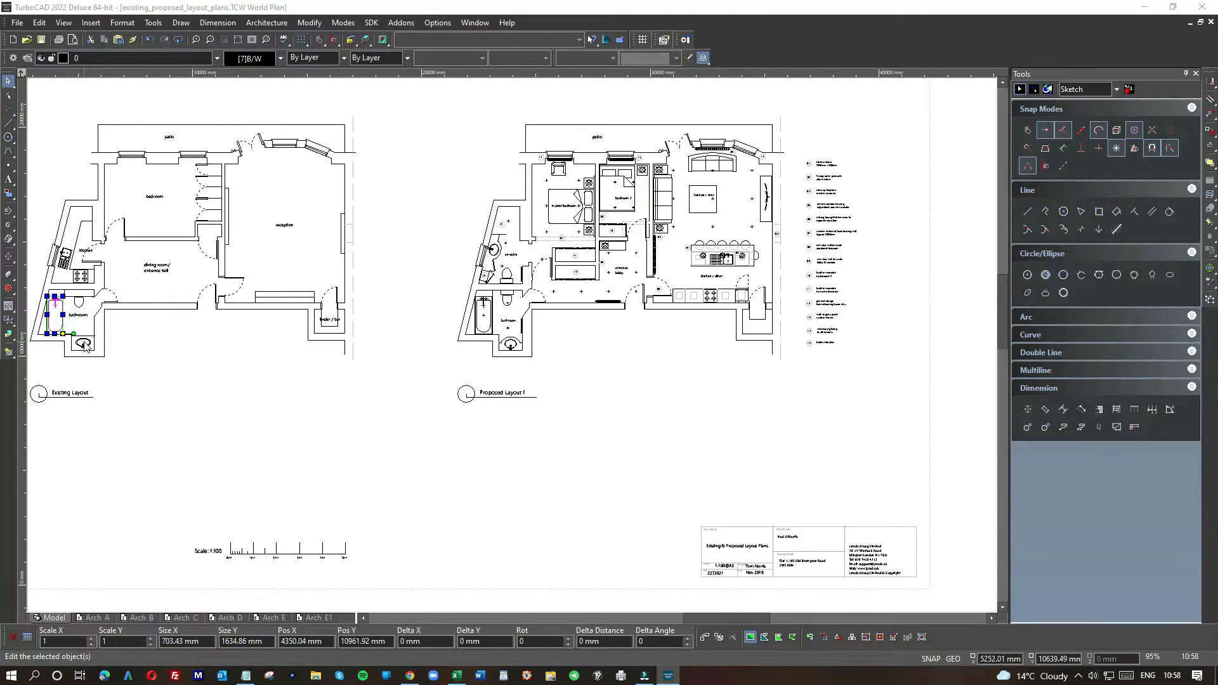
pyautogui.scroll(4, 514, 351)
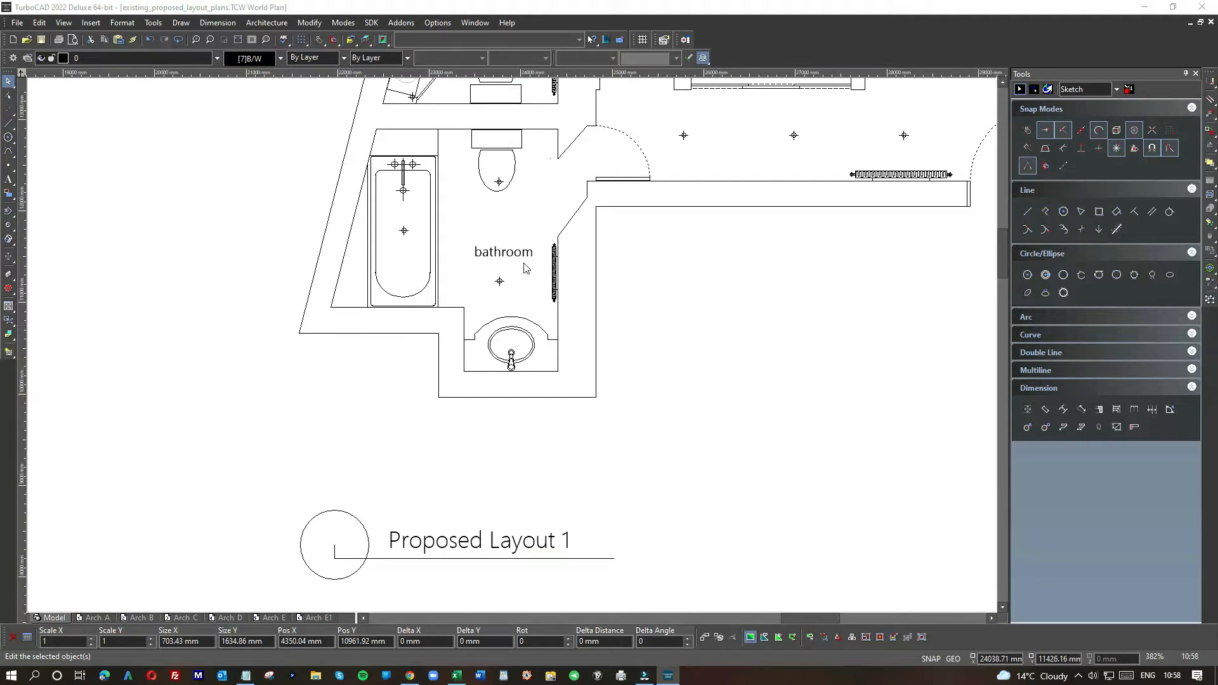
pyautogui.scroll(-2, 533, 263)
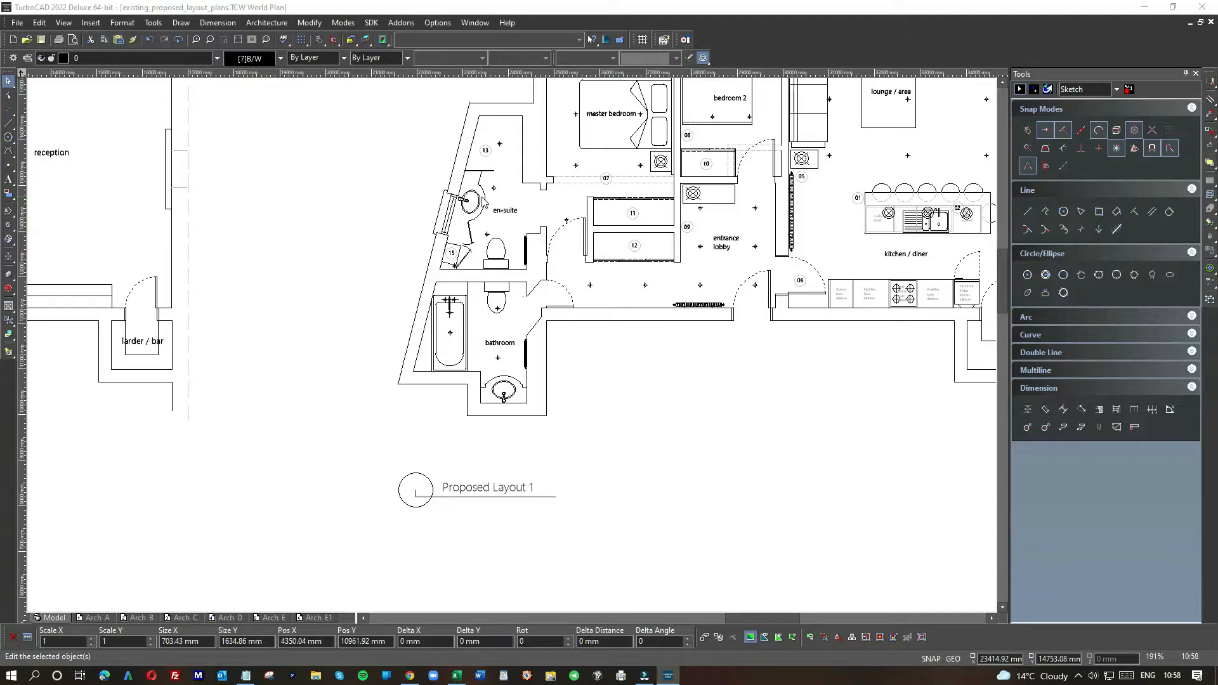
pyautogui.scroll(-3, 508, 279)
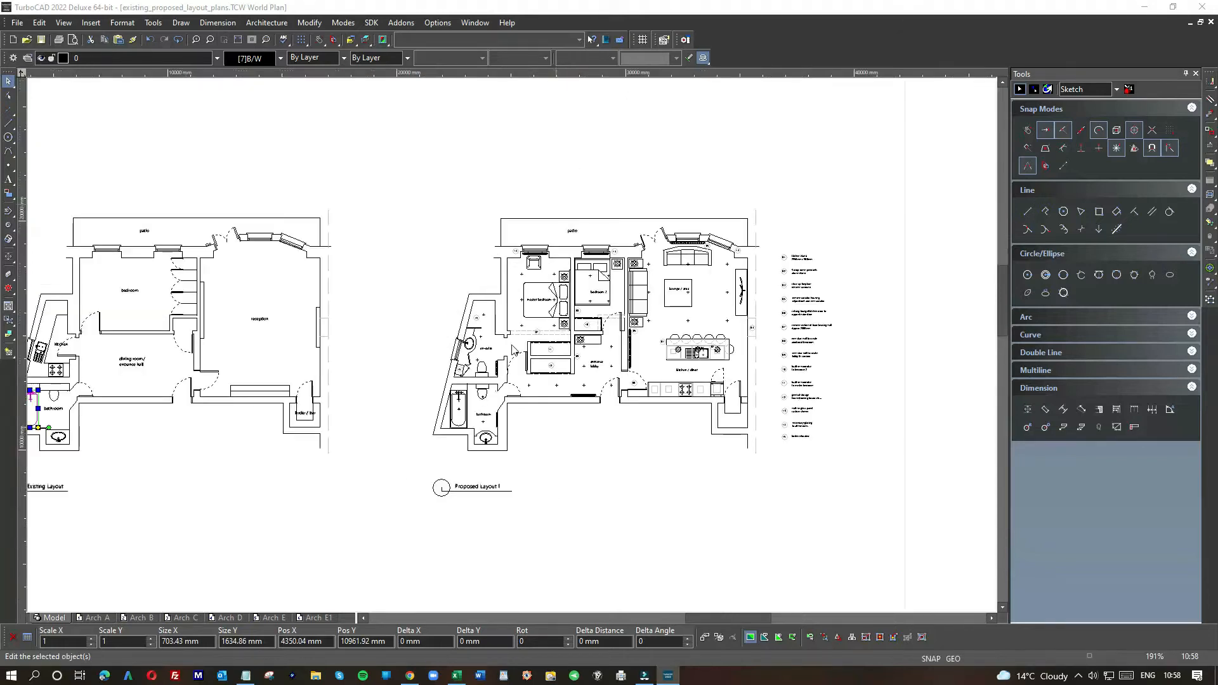
# Review the proposed layout's wardrobes, entrance lobby, kitchen / diner and numbered notes alongside the whole sheet
pyautogui.scroll(3, 535, 355)
pyautogui.scroll(2, 535, 354)
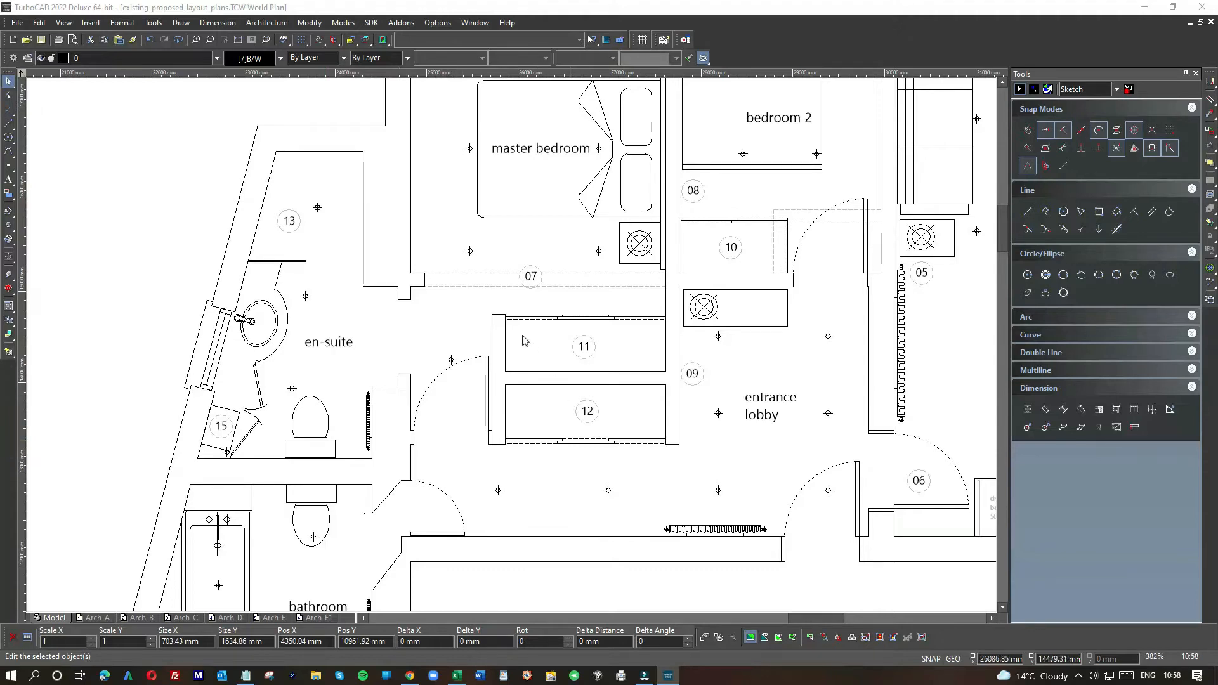
pyautogui.scroll(-2, 519, 339)
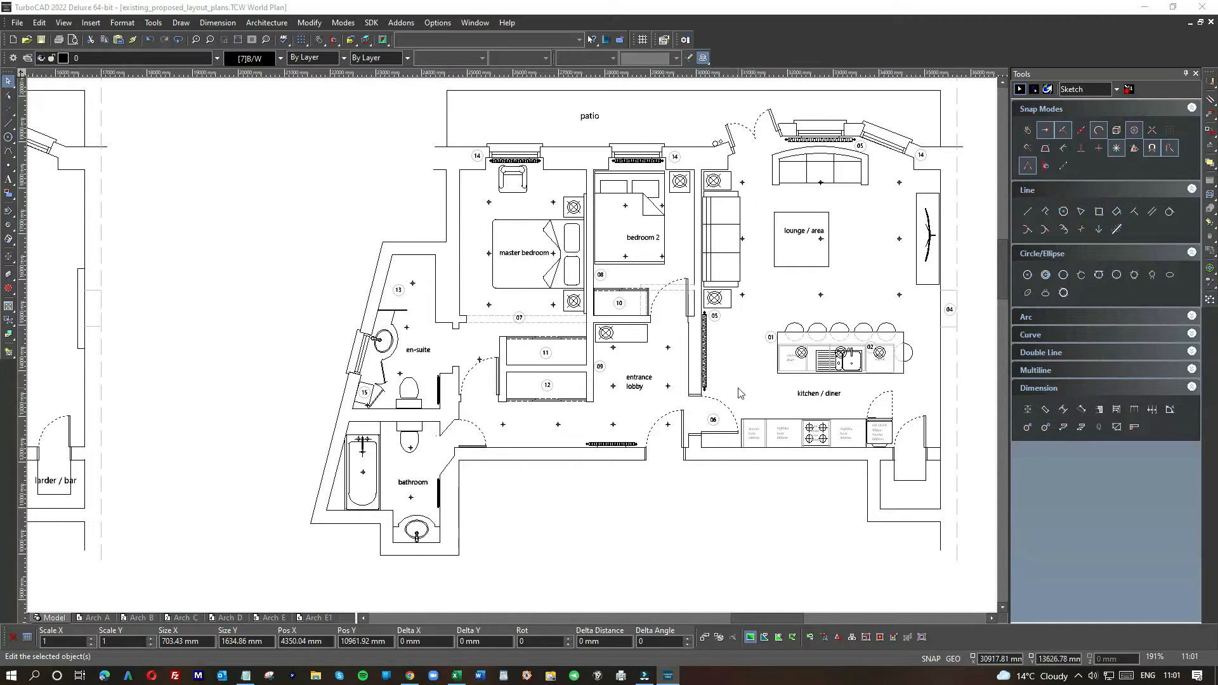
pyautogui.scroll(-2, 739, 393)
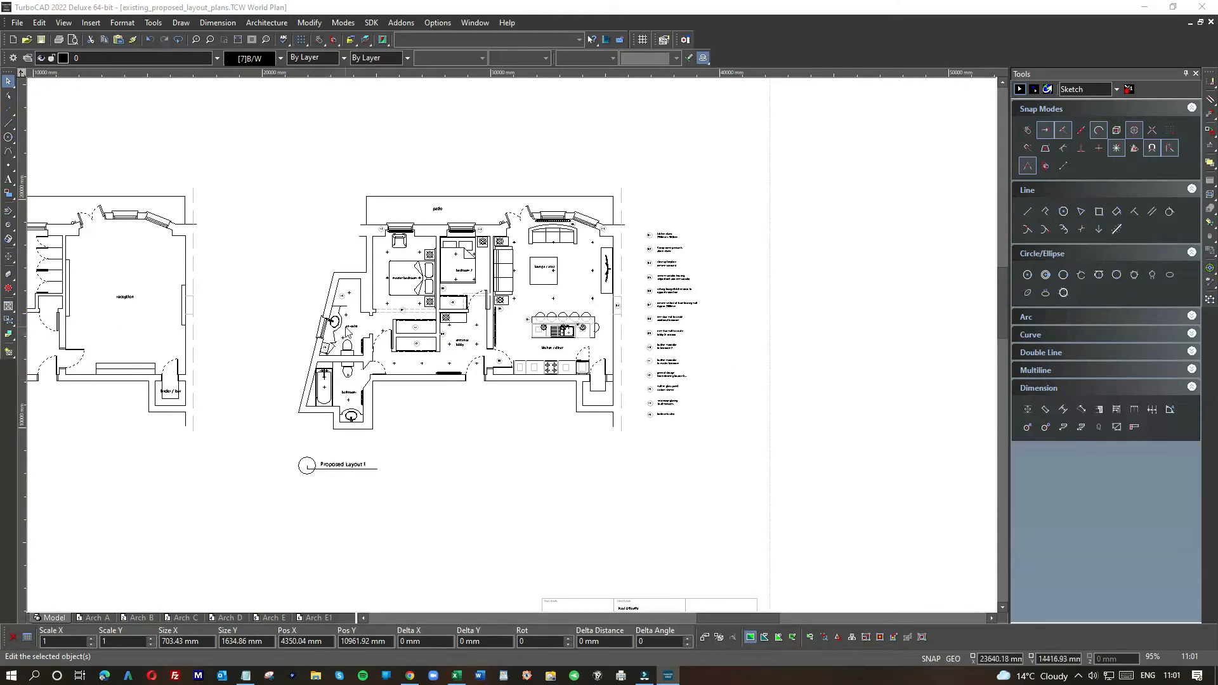
pyautogui.scroll(-2, 350, 332)
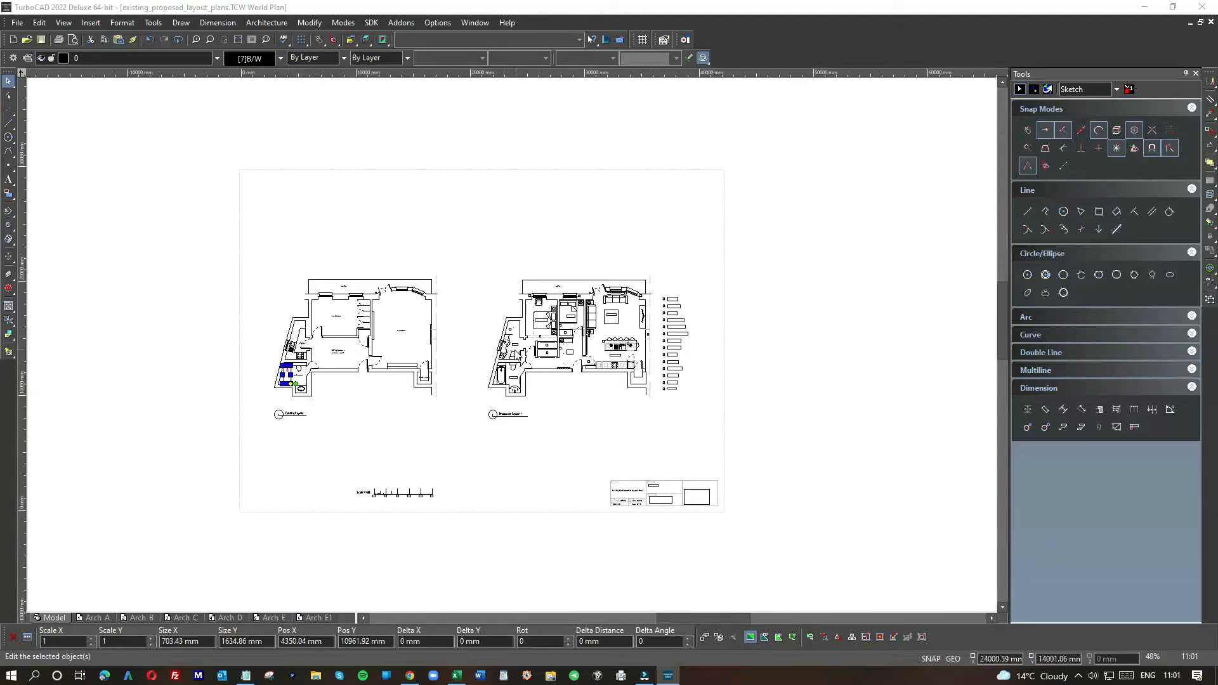
pyautogui.scroll(2, 519, 352)
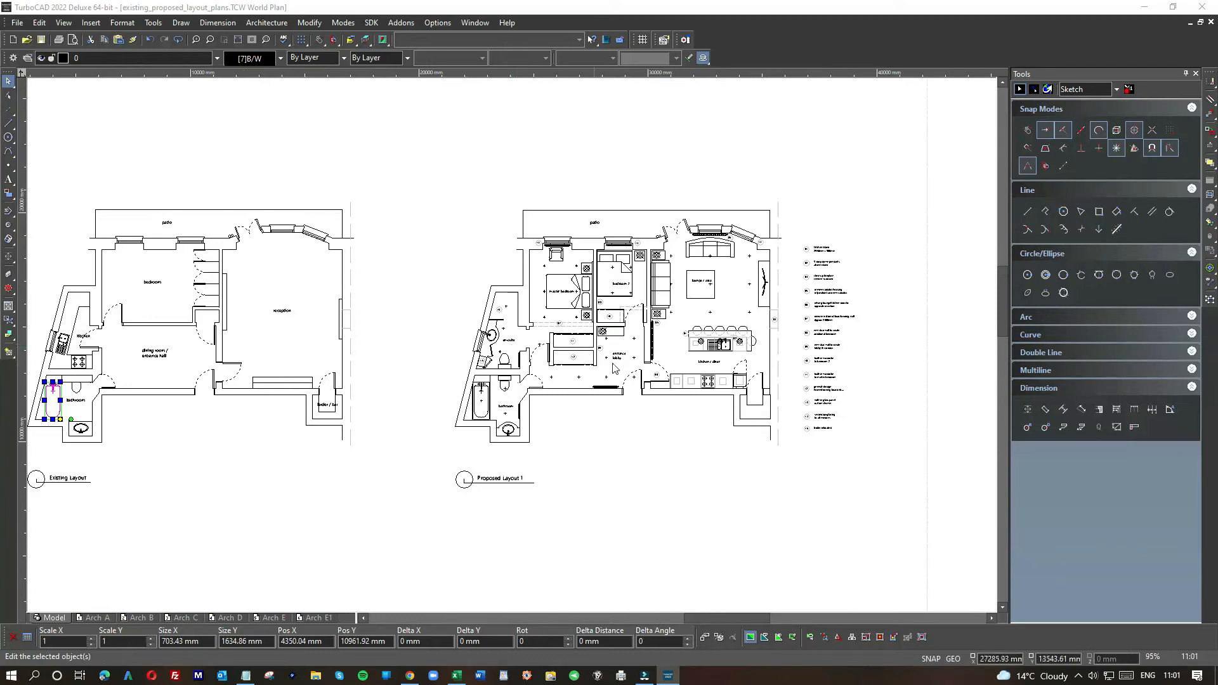
pyautogui.scroll(2, 698, 377)
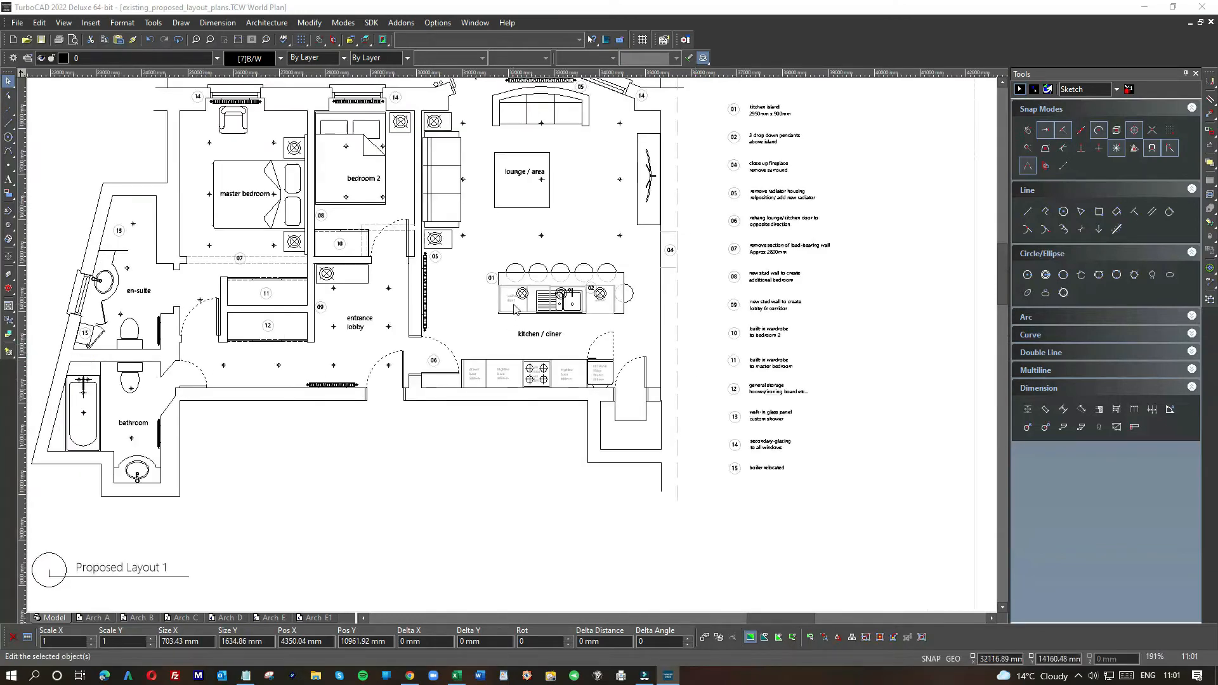
# Review the proposed apartment layout from the patio to the bathroom alongside its numbered notes and the neighbouring existing plan
pyautogui.moveTo(1002, 288); pyautogui.dragTo(1002, 268)
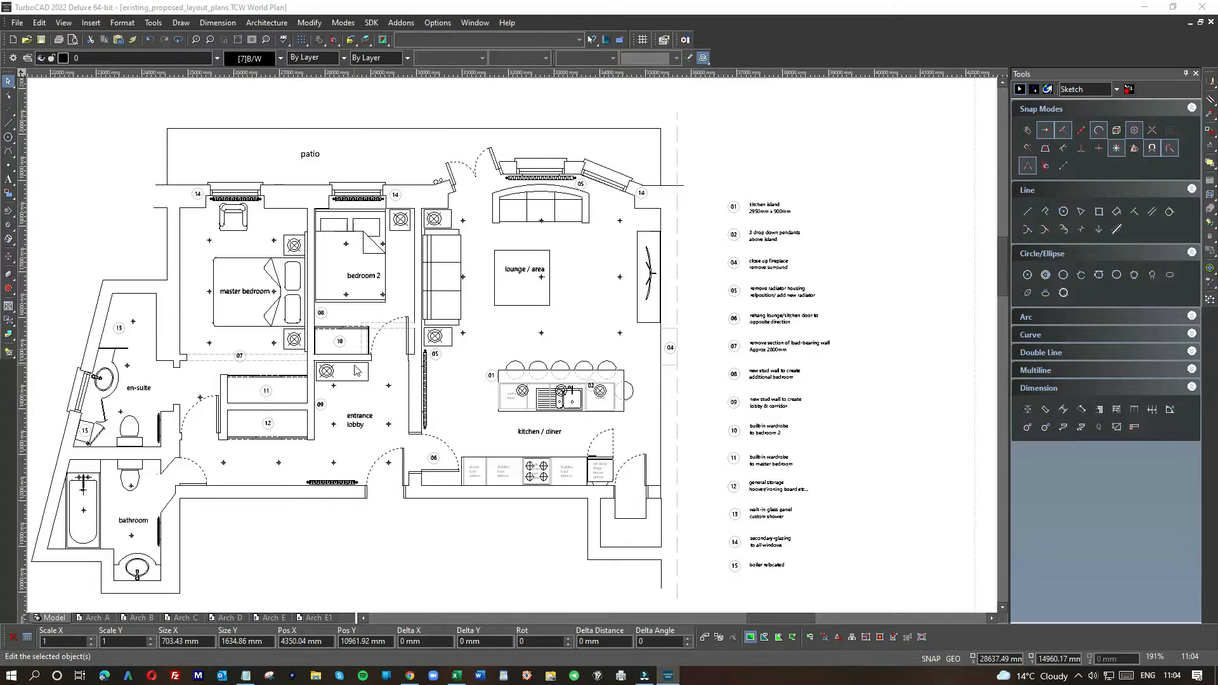
pyautogui.scroll(-3, 356, 371)
pyautogui.scroll(3, 513, 349)
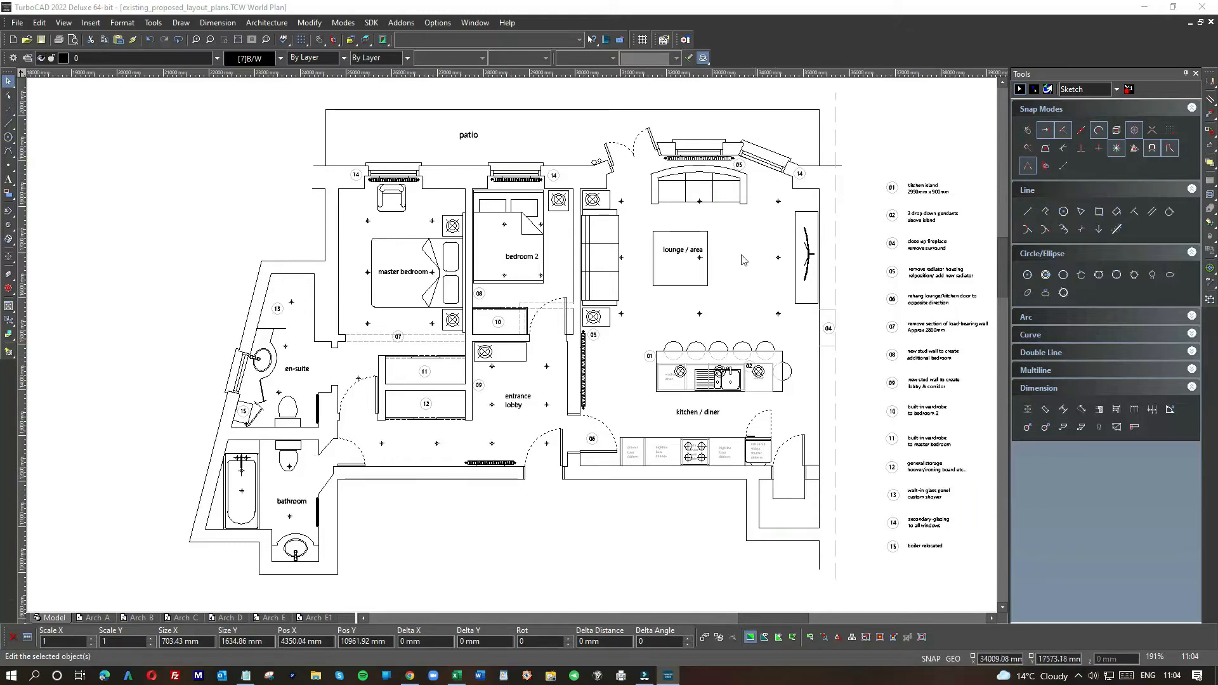
pyautogui.scroll(-3, 721, 297)
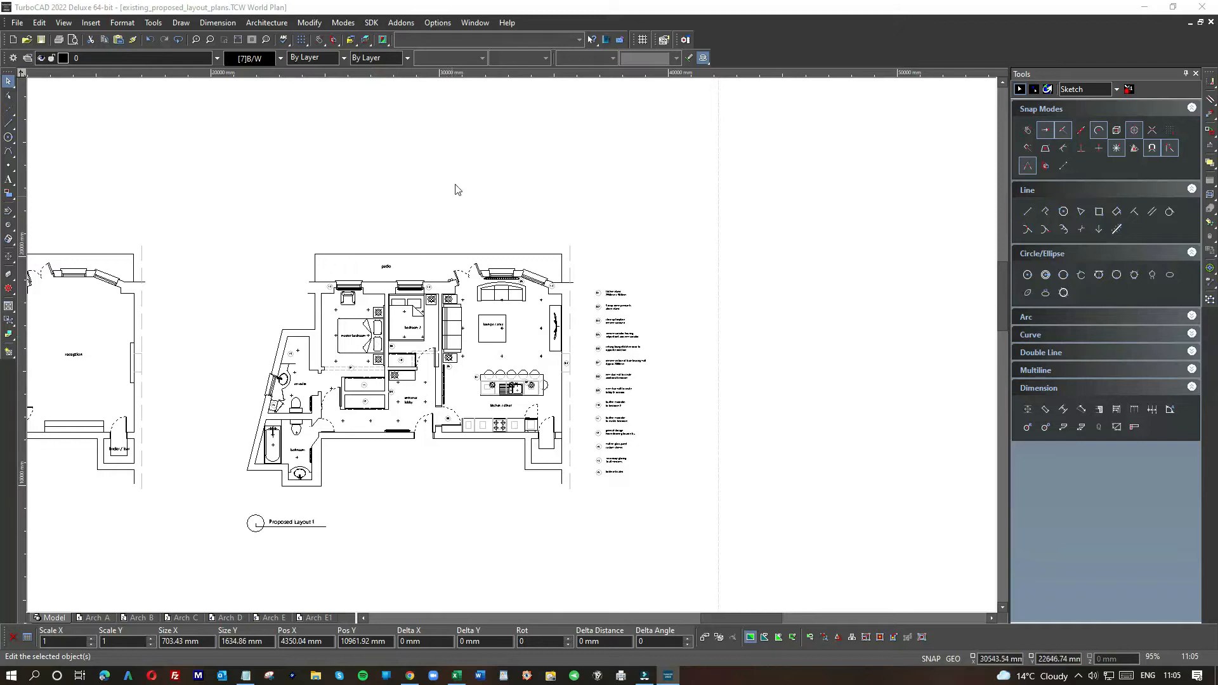
# Switch to the drawing durisol_proposed_layout_1.TCW and compare its existing floor plan with the annotated proposed floor plan
pyautogui.click(475, 23)
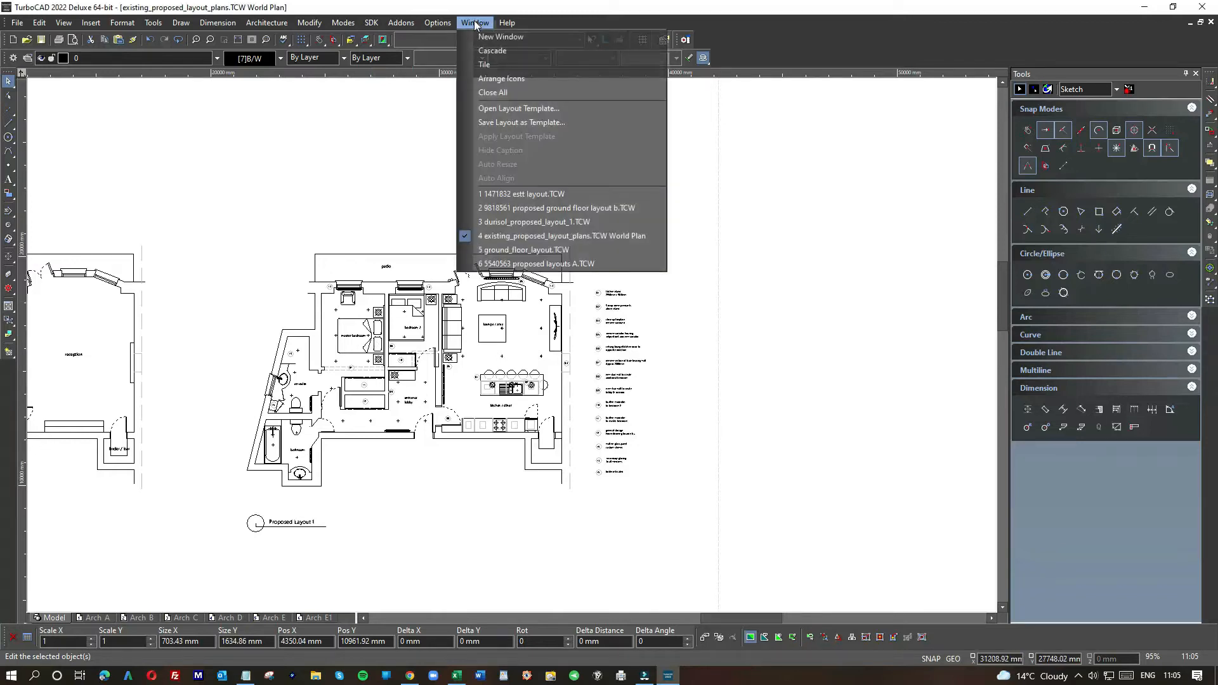
pyautogui.click(500, 223)
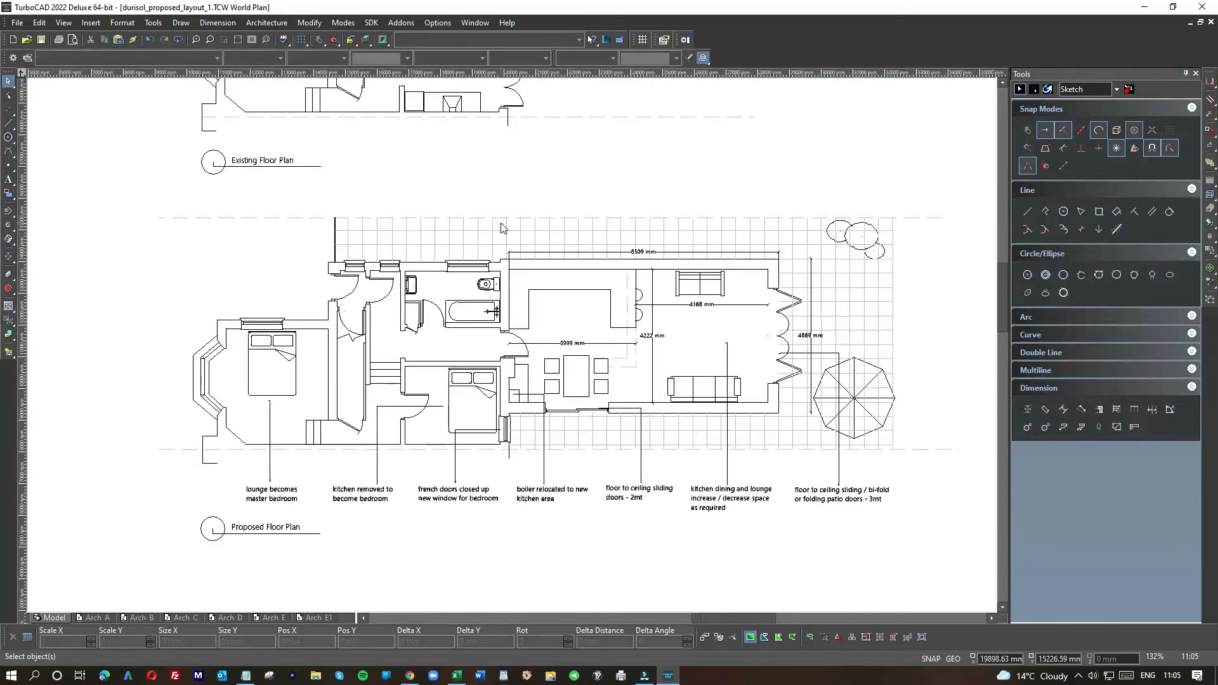
pyautogui.scroll(-1, 554, 218)
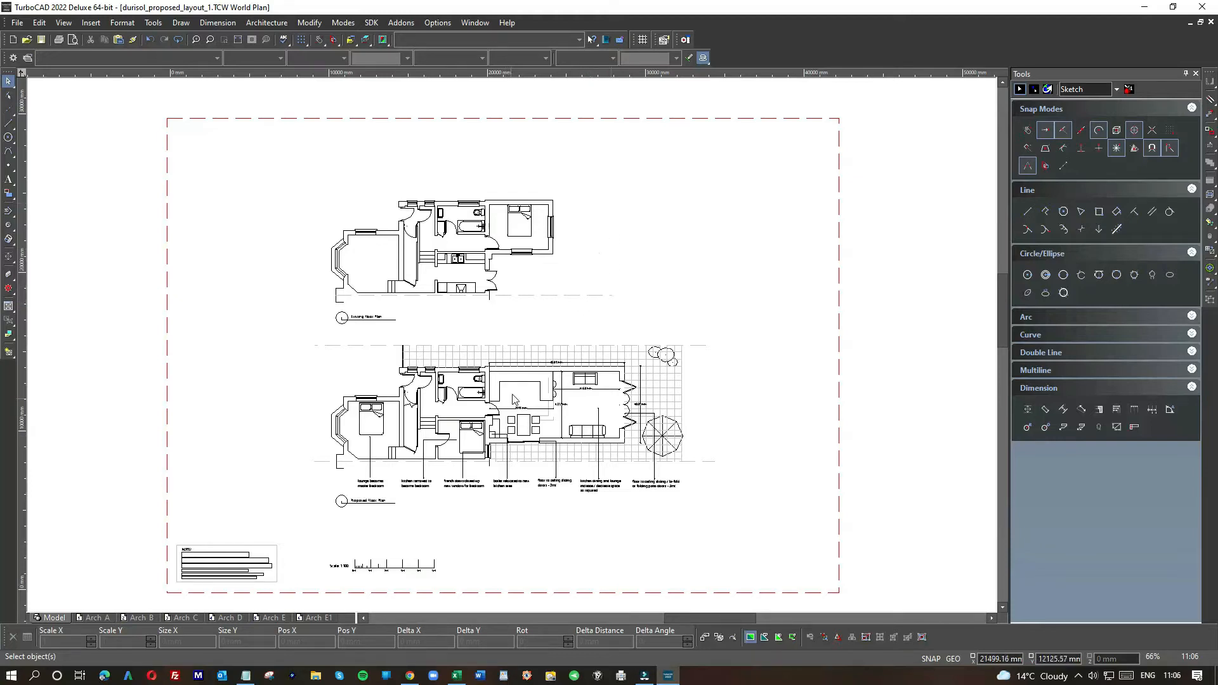
pyautogui.scroll(3, 515, 398)
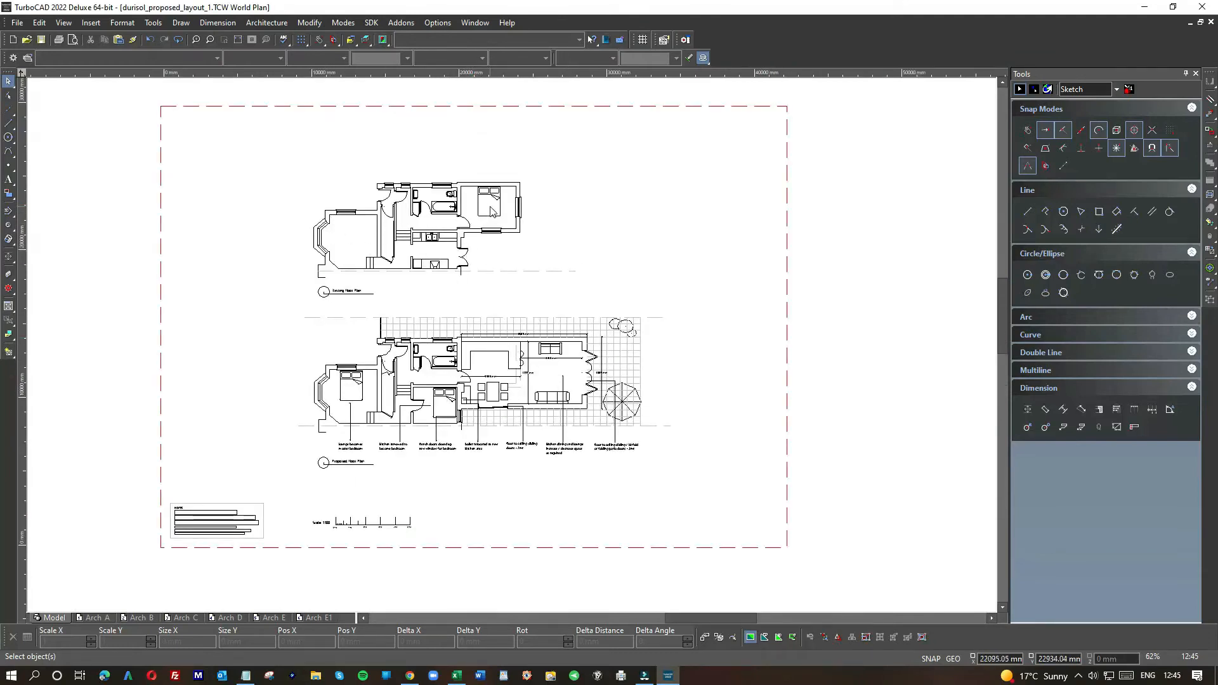
pyautogui.scroll(1, 492, 210)
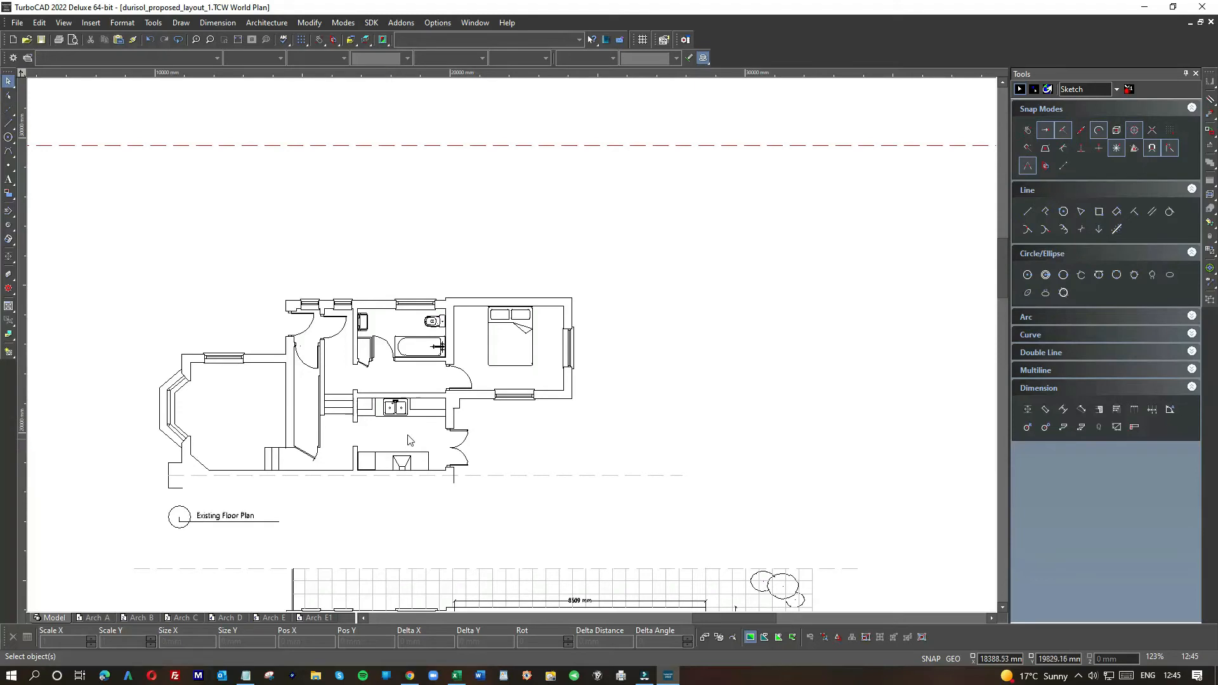
pyautogui.scroll(-1, 411, 440)
pyautogui.scroll(1, 513, 350)
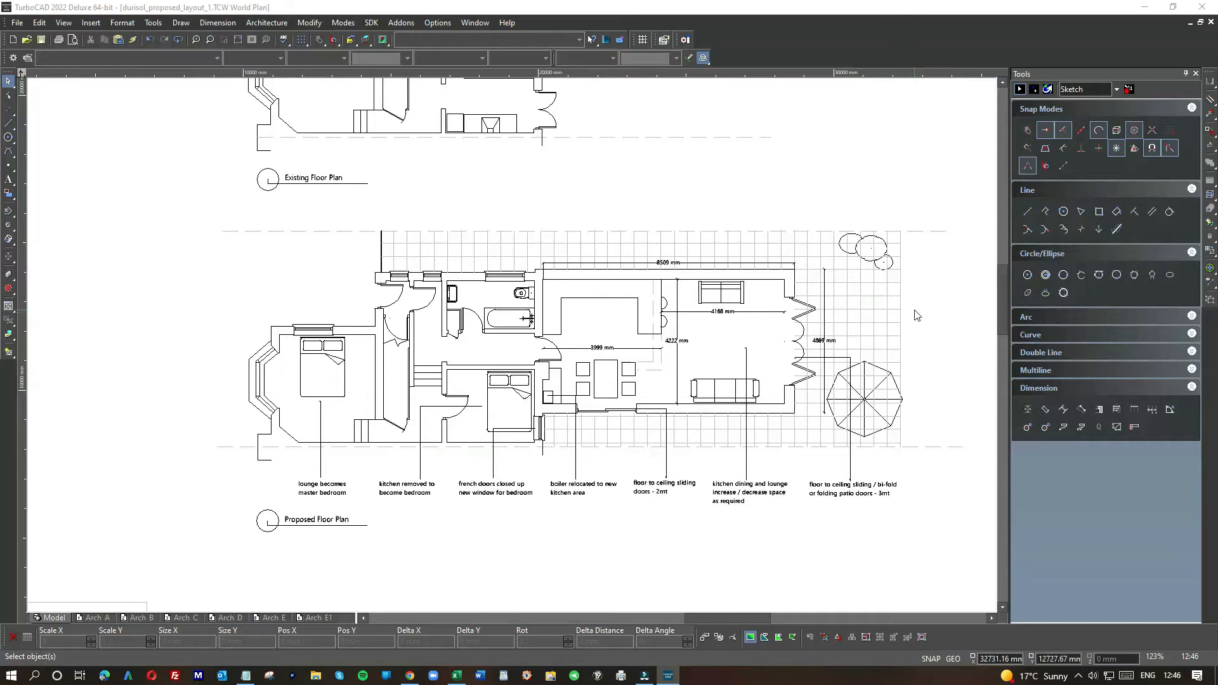
# Switch to the drawing 9818561 proposed ground floor layout b.TCW and view the whole sheet with its title block
pyautogui.click(474, 23)
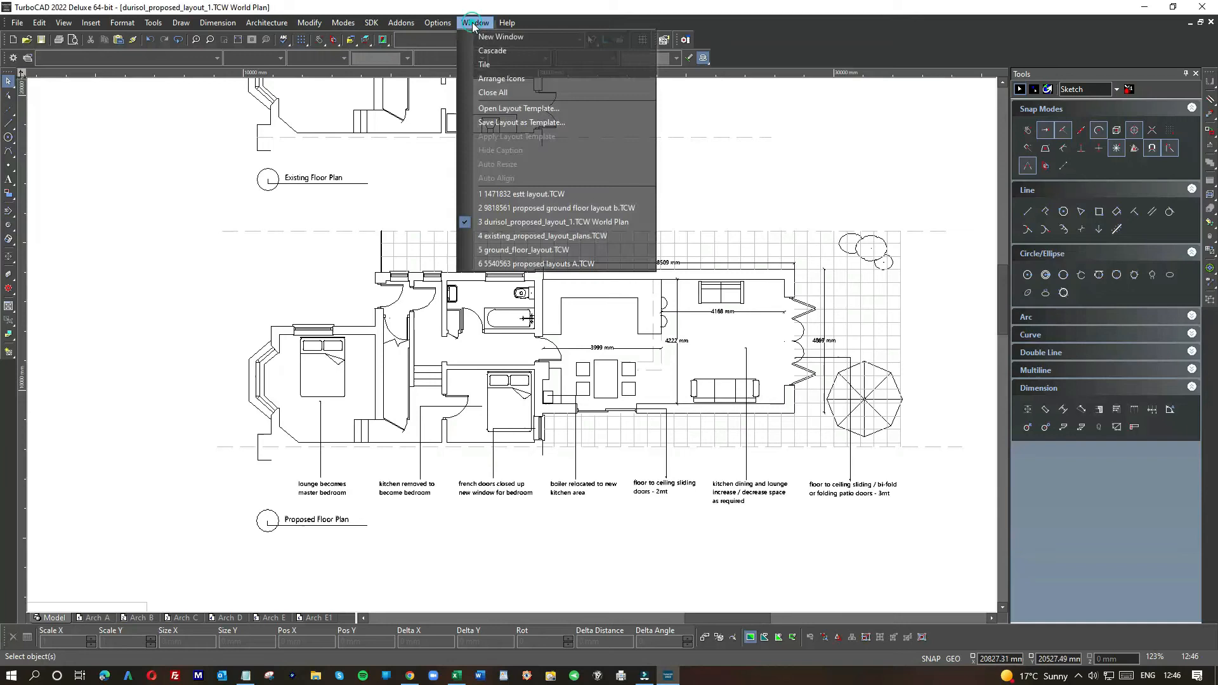
pyautogui.click(515, 209)
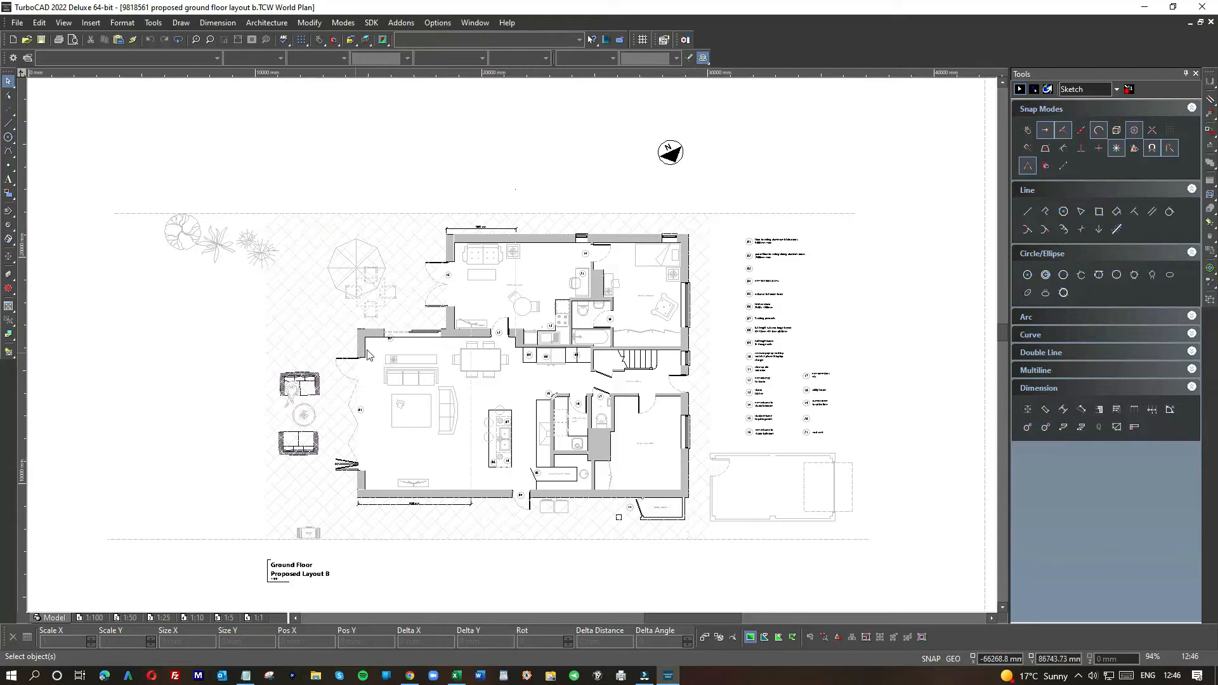
pyautogui.scroll(-1, 463, 456)
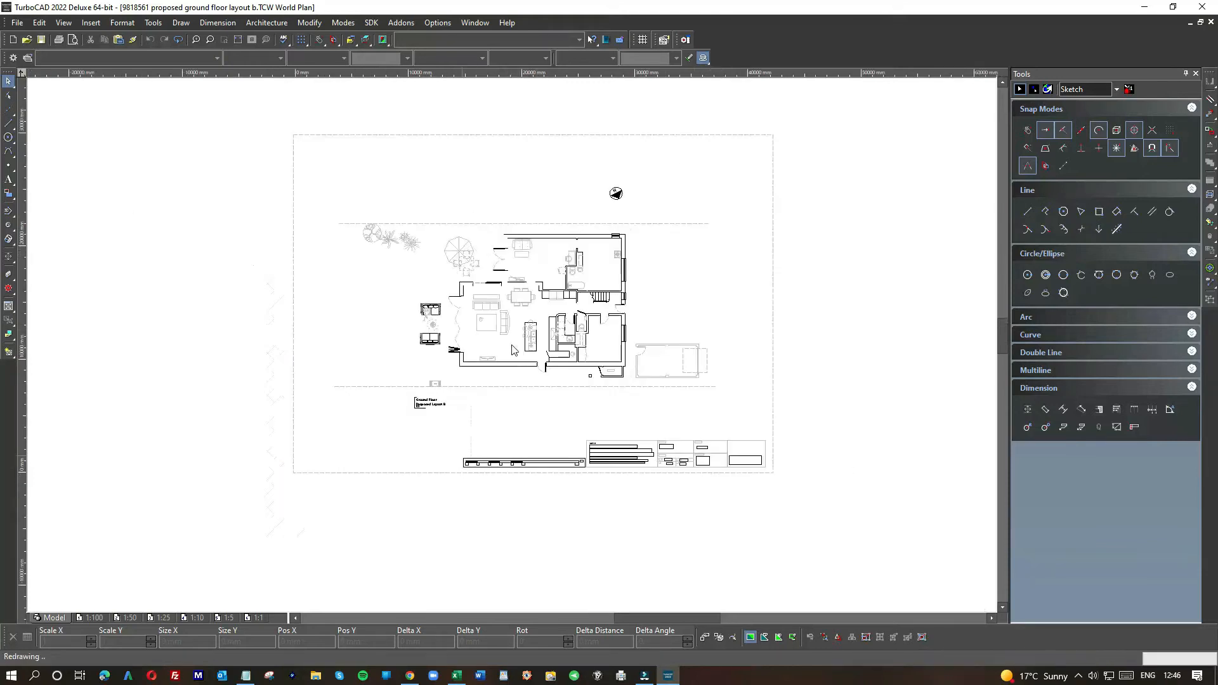
pyautogui.scroll(1, 515, 333)
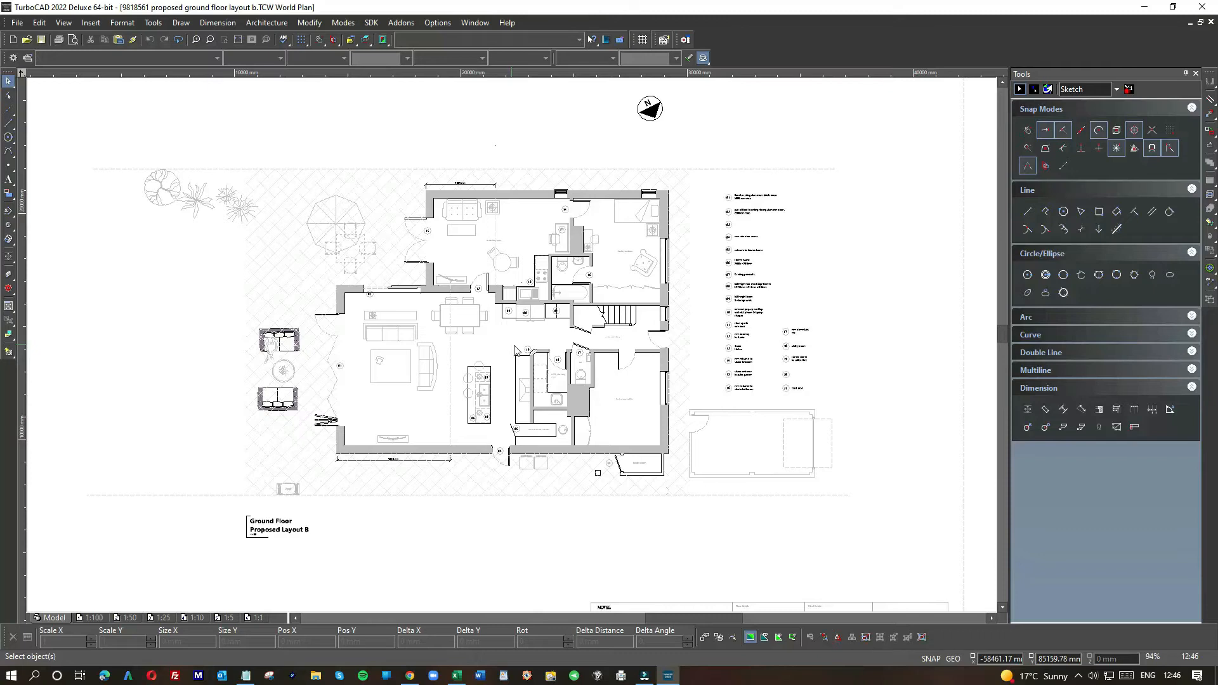
# Examine the studio day room, kitchen, bathroom and bedroom of Proposed Layout B against notes 01 to 21
pyautogui.scroll(3, 514, 349)
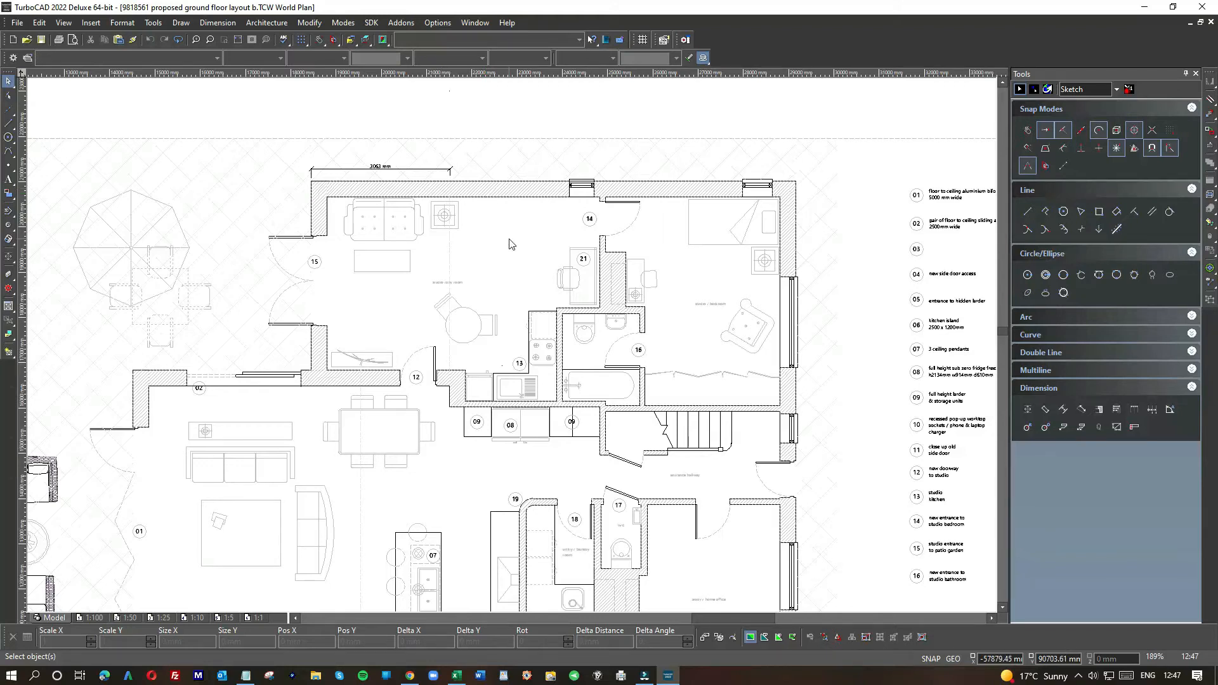
pyautogui.scroll(-3, 511, 244)
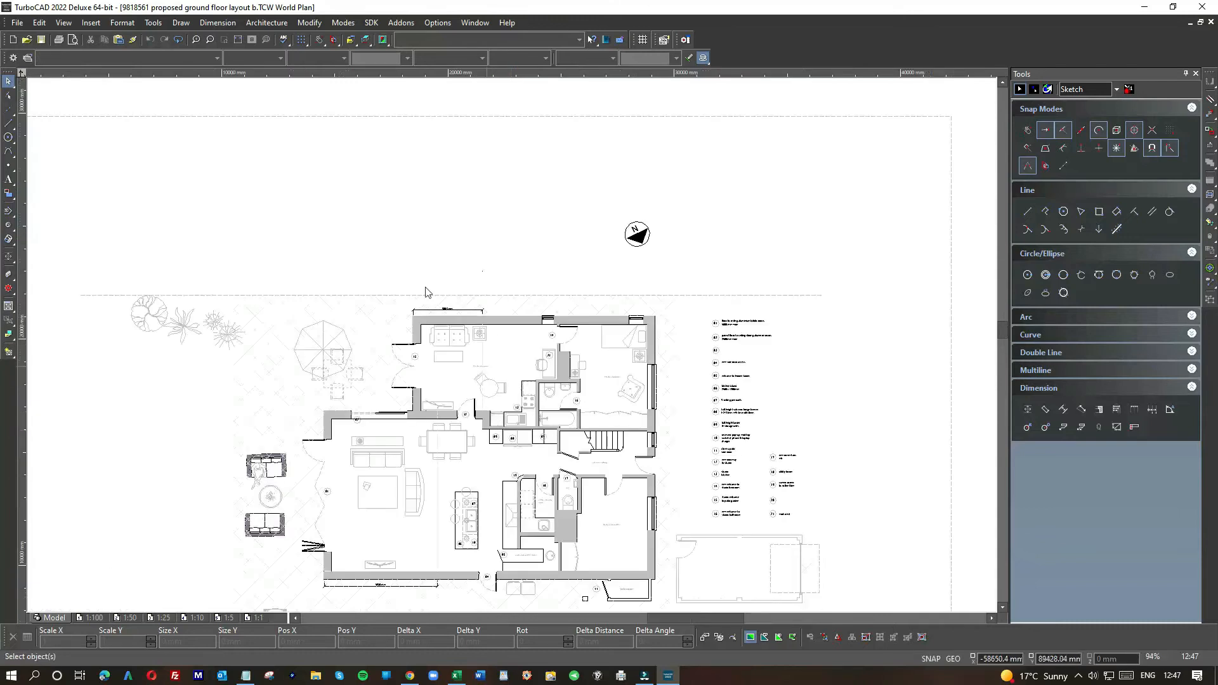
pyautogui.click(1000, 328)
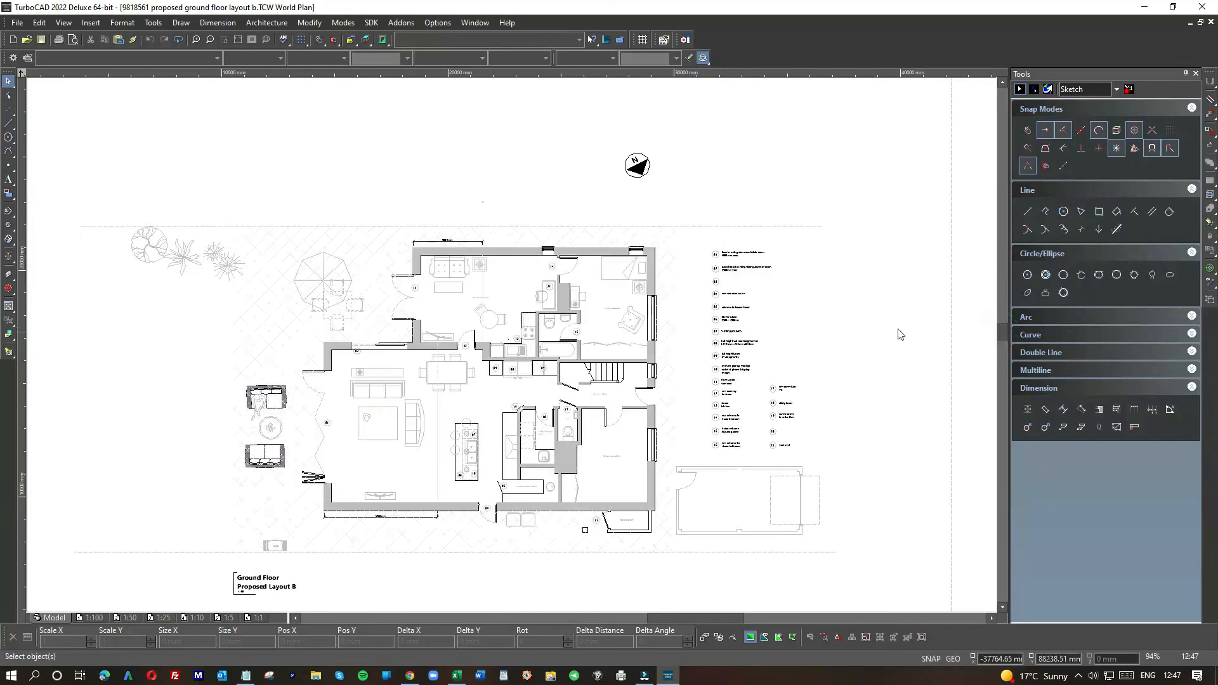
pyautogui.scroll(3, 589, 333)
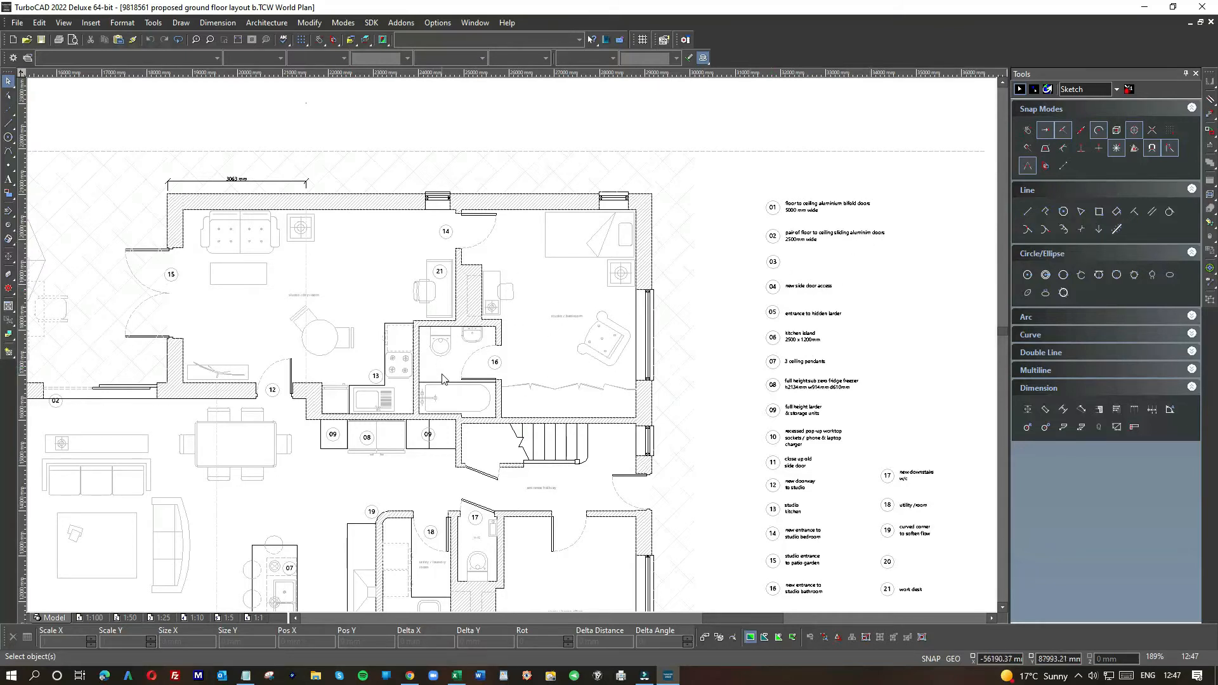
pyautogui.scroll(2, 513, 390)
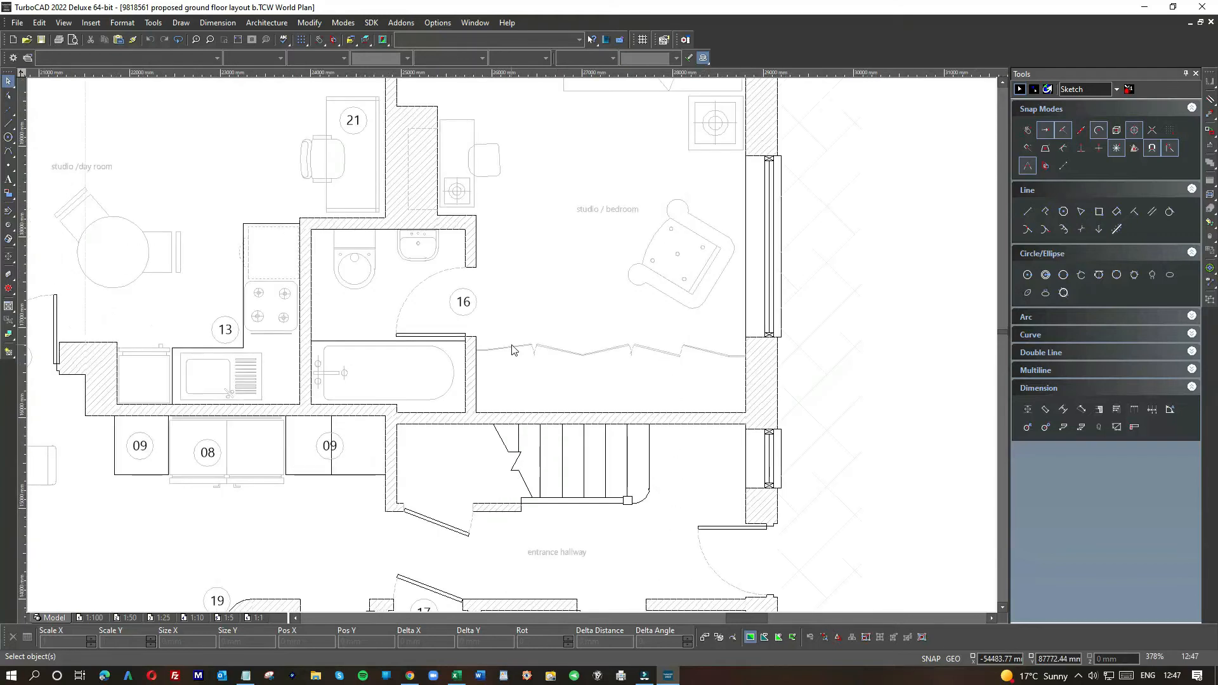
pyautogui.scroll(-2, 513, 350)
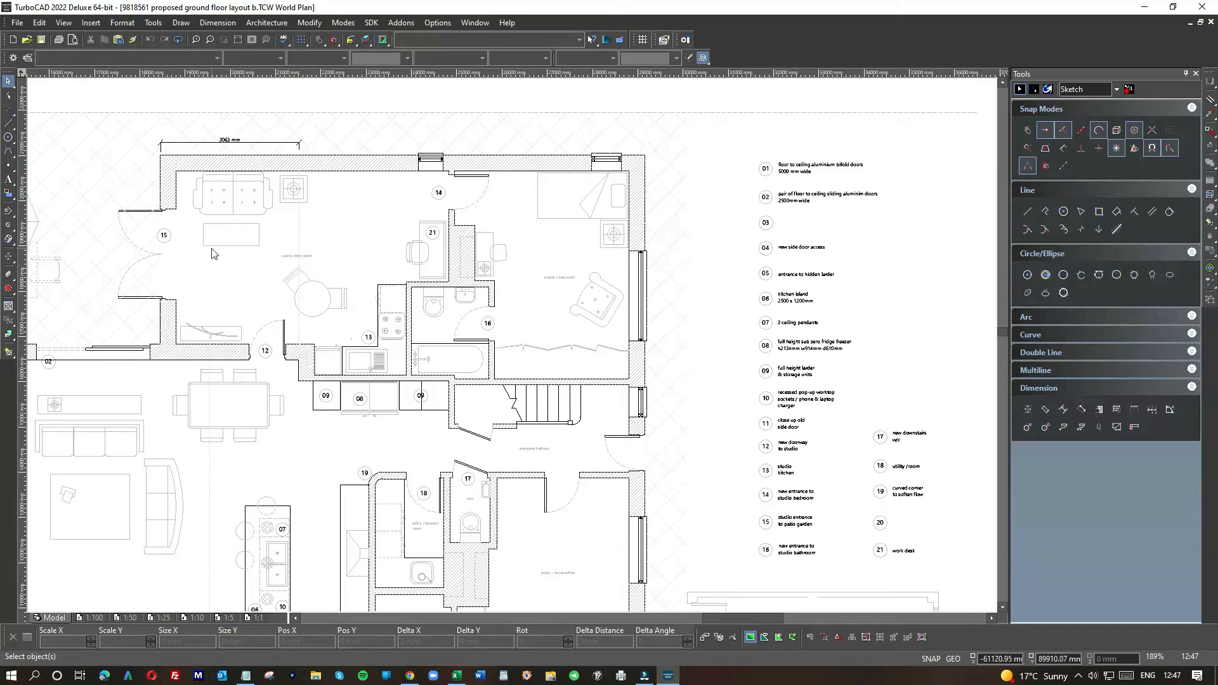
pyautogui.scroll(-1, 211, 248)
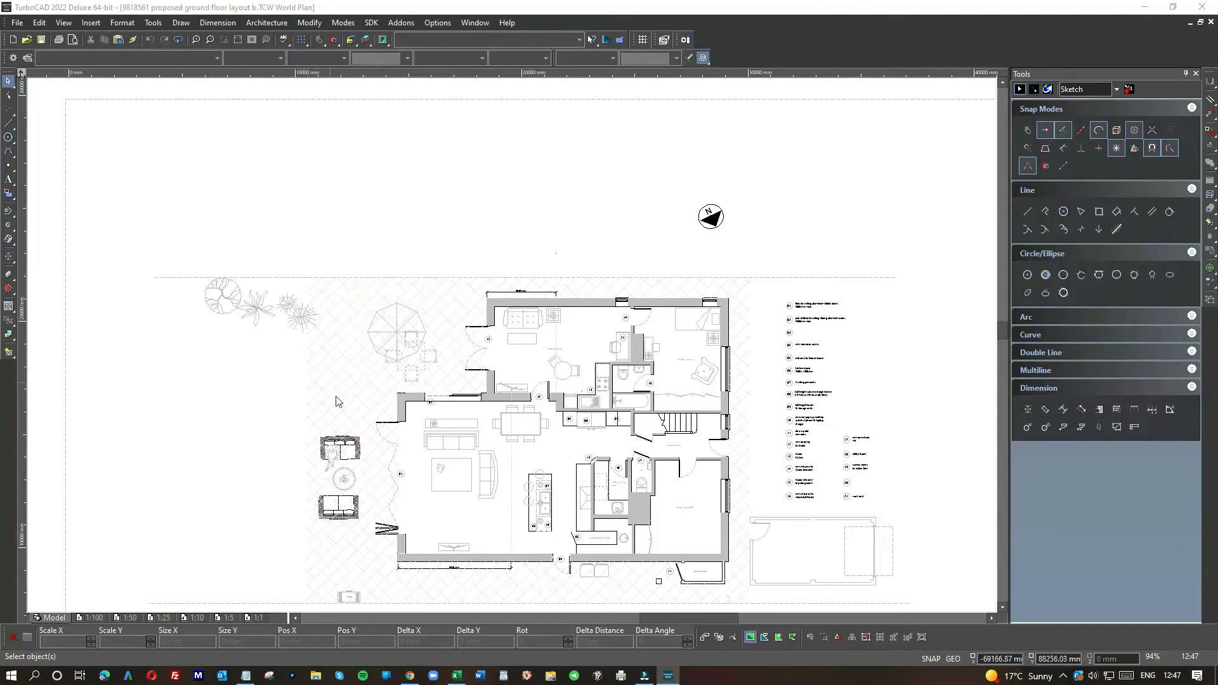
# Inspect the patio seating, bifold doors, kitchen island, concealed walk-in larder and utility / laundry room of Proposed Layout B
pyautogui.scroll(2, 344, 469)
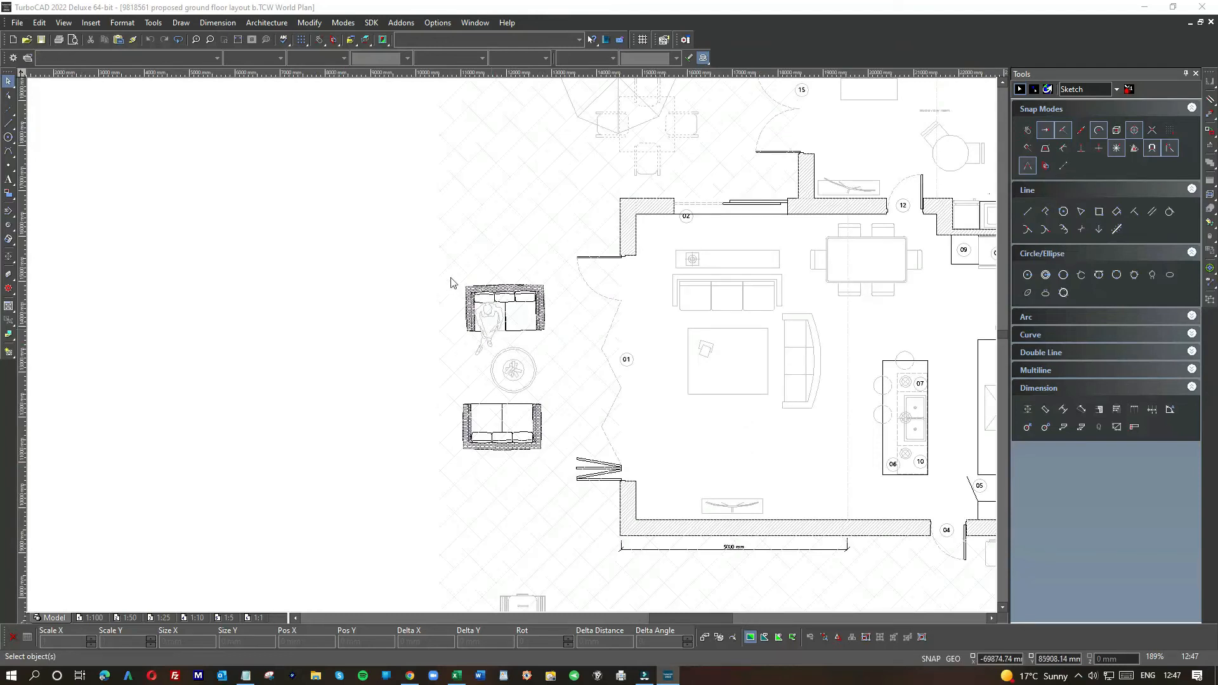
pyautogui.scroll(-2, 511, 393)
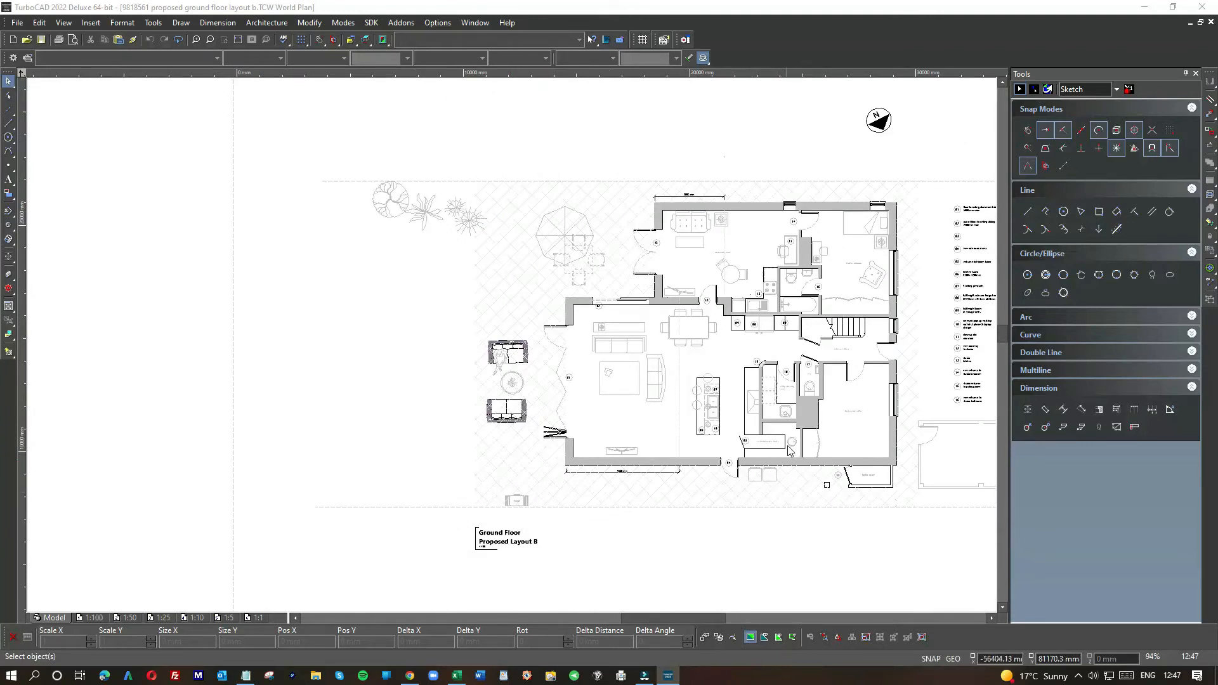
pyautogui.scroll(4, 777, 453)
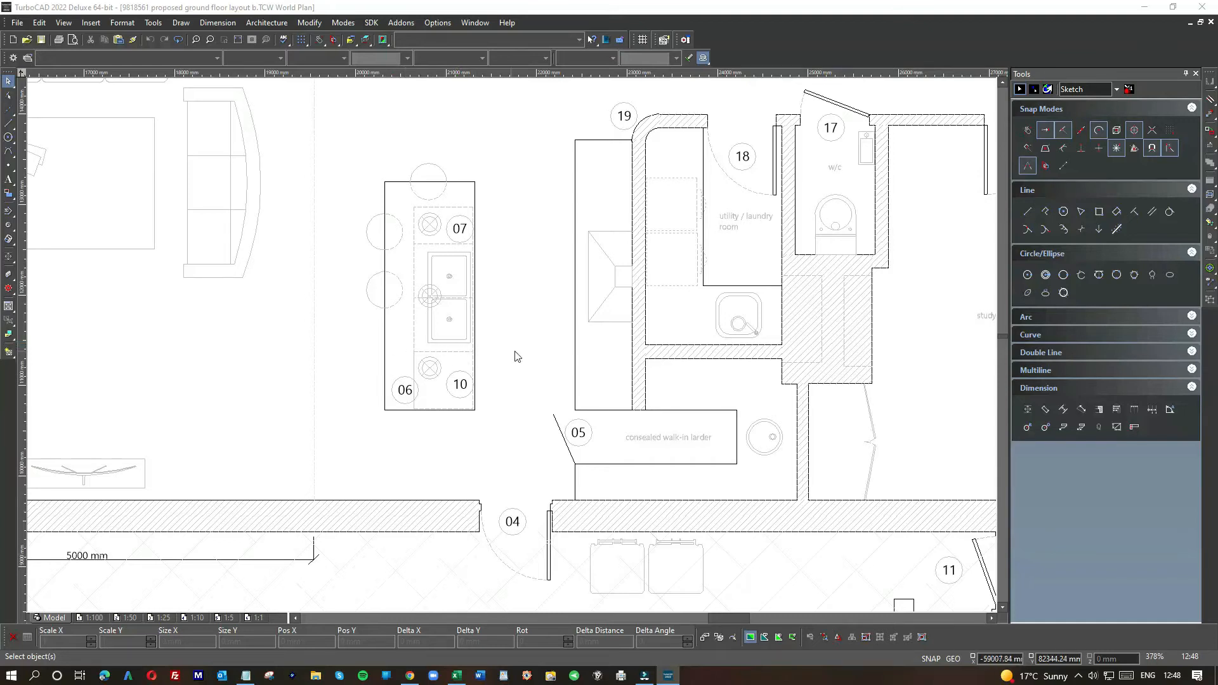
pyautogui.scroll(-2, 515, 355)
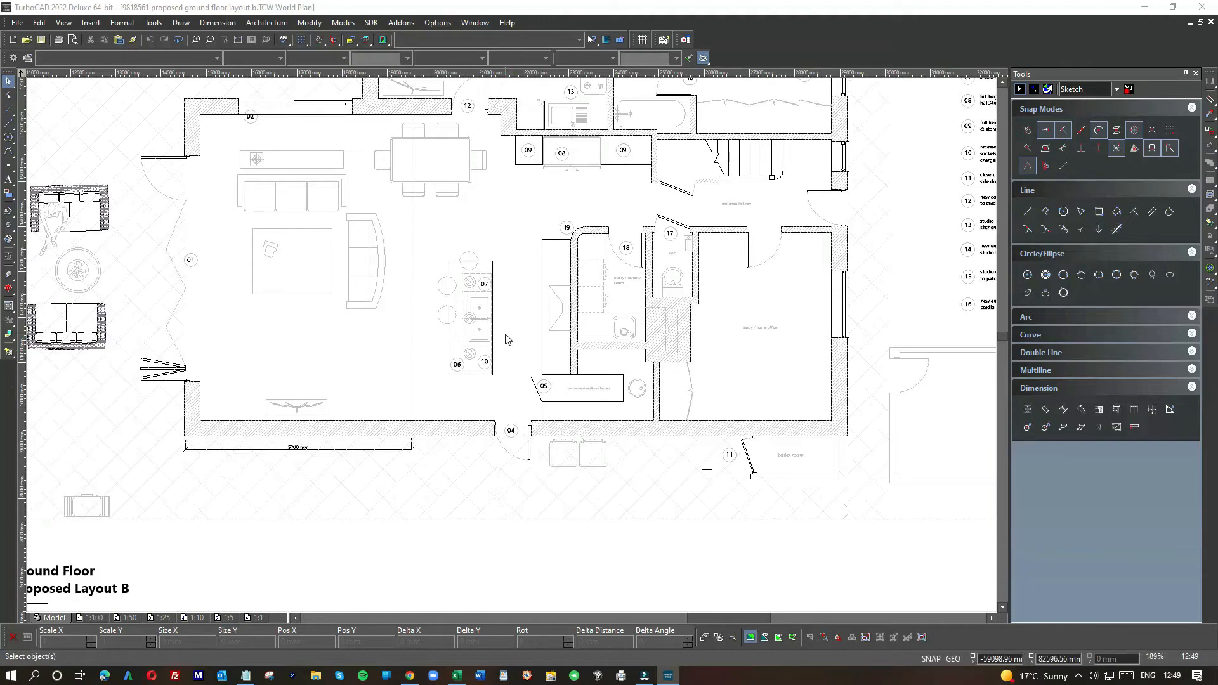
# Review the existing kitchen and bedroom in durisol_proposed_layout_1.TCW, and the proposed extension with its annotations
pyautogui.scroll(2, 513, 317)
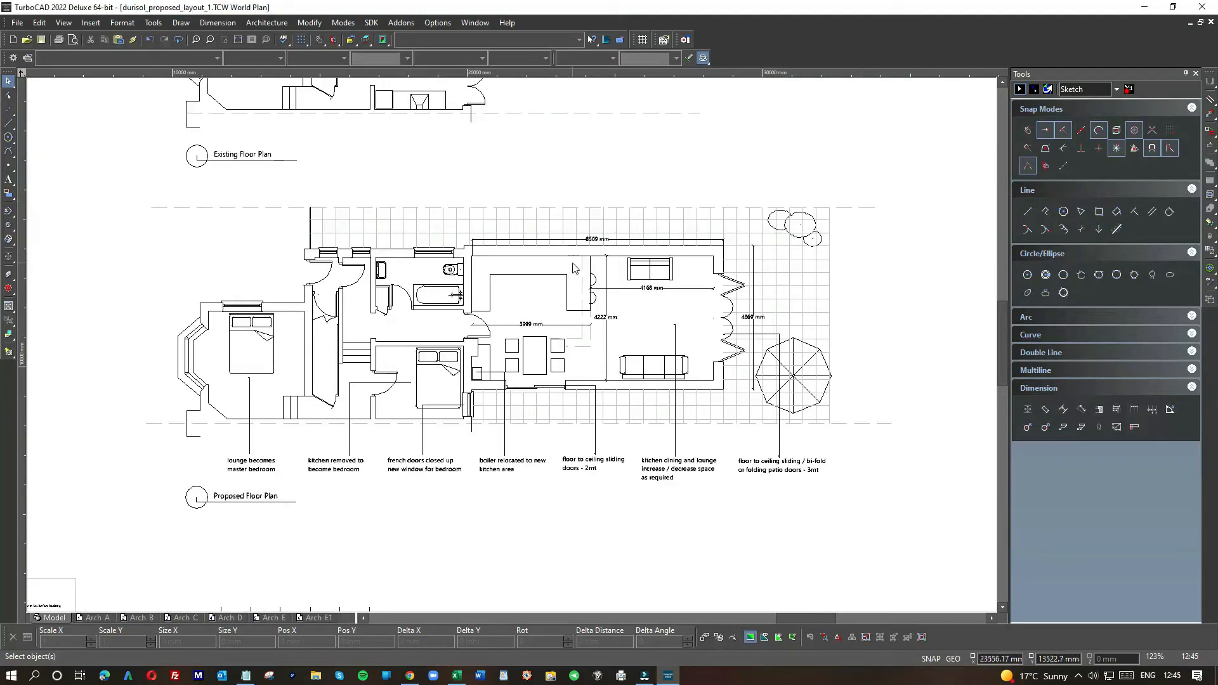
pyautogui.scroll(-1, 572, 263)
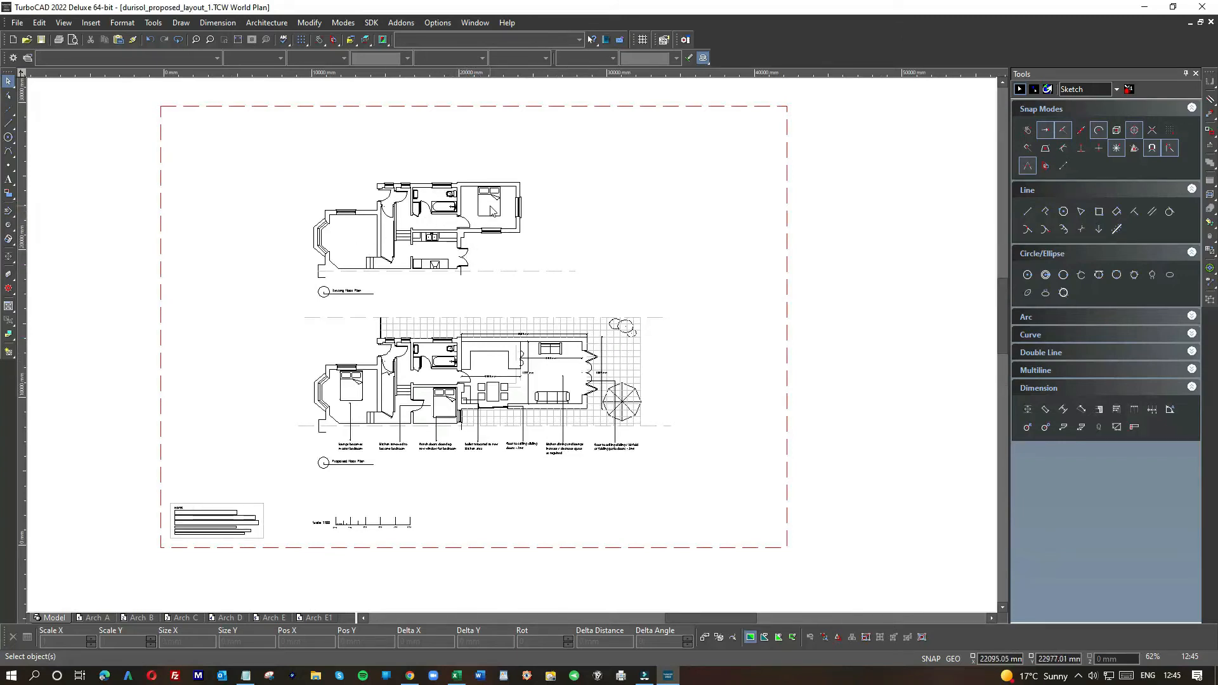
pyautogui.scroll(1, 492, 211)
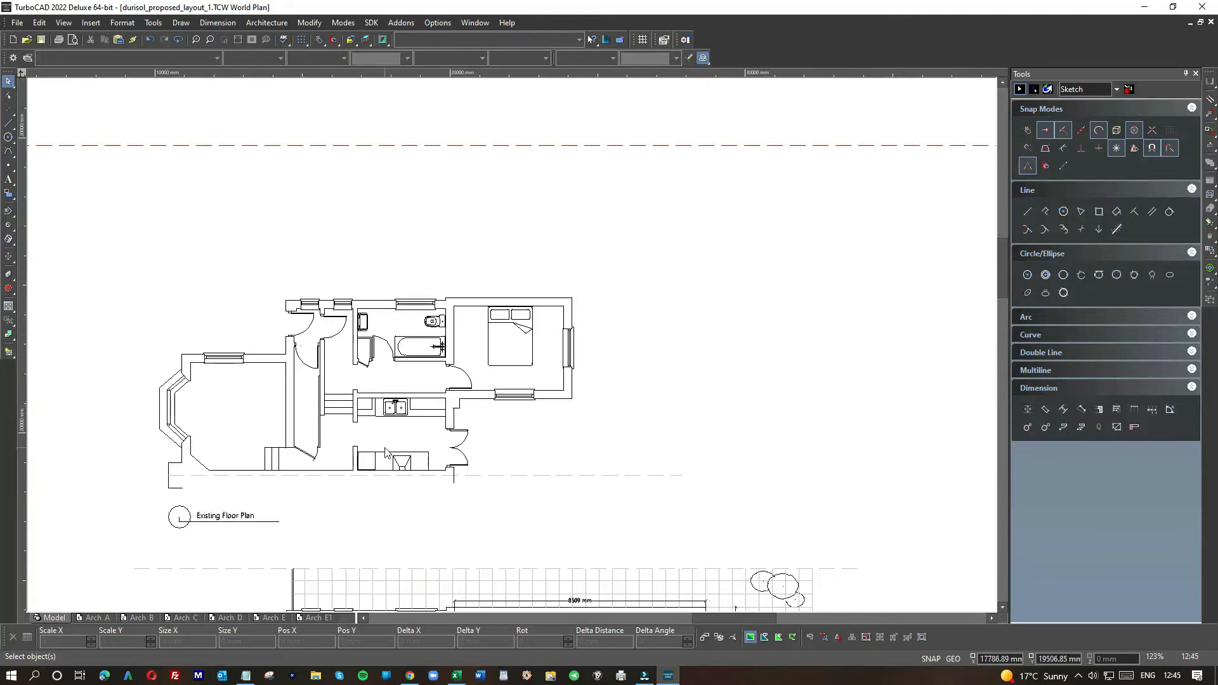
pyautogui.scroll(-2, 406, 444)
pyautogui.scroll(2, 517, 411)
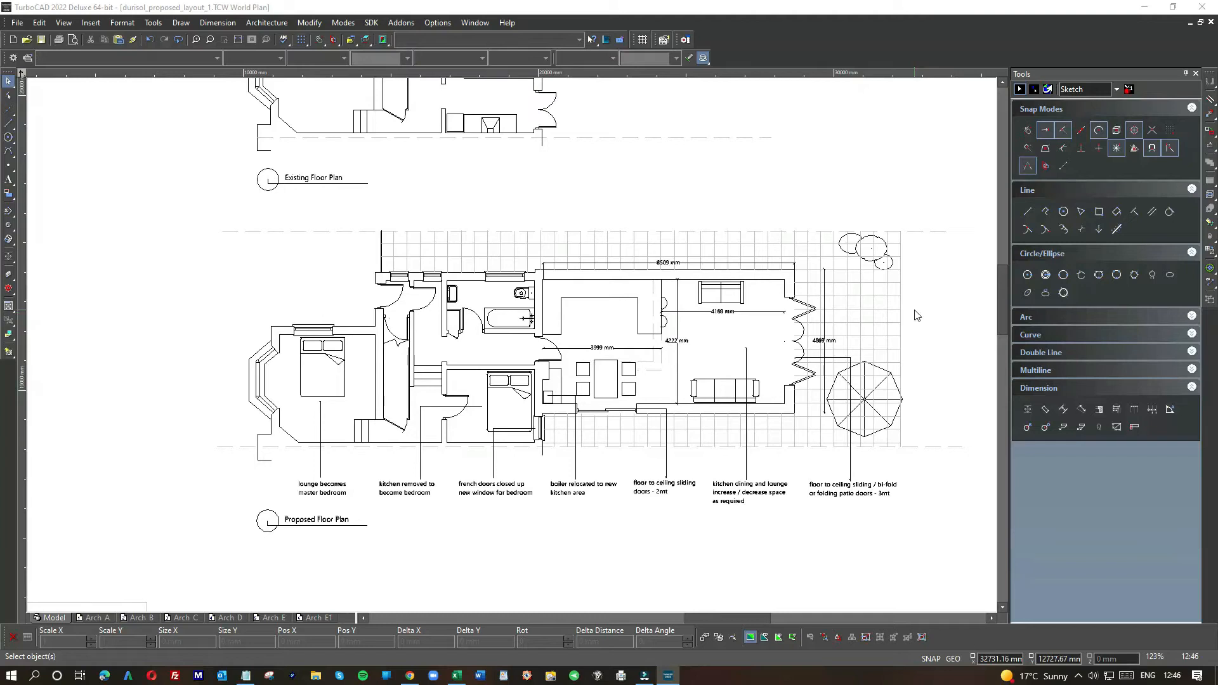
# Return to the drawing 9818561 proposed ground floor layout b.TCW and look over the complete ground floor plan
pyautogui.click(473, 23)
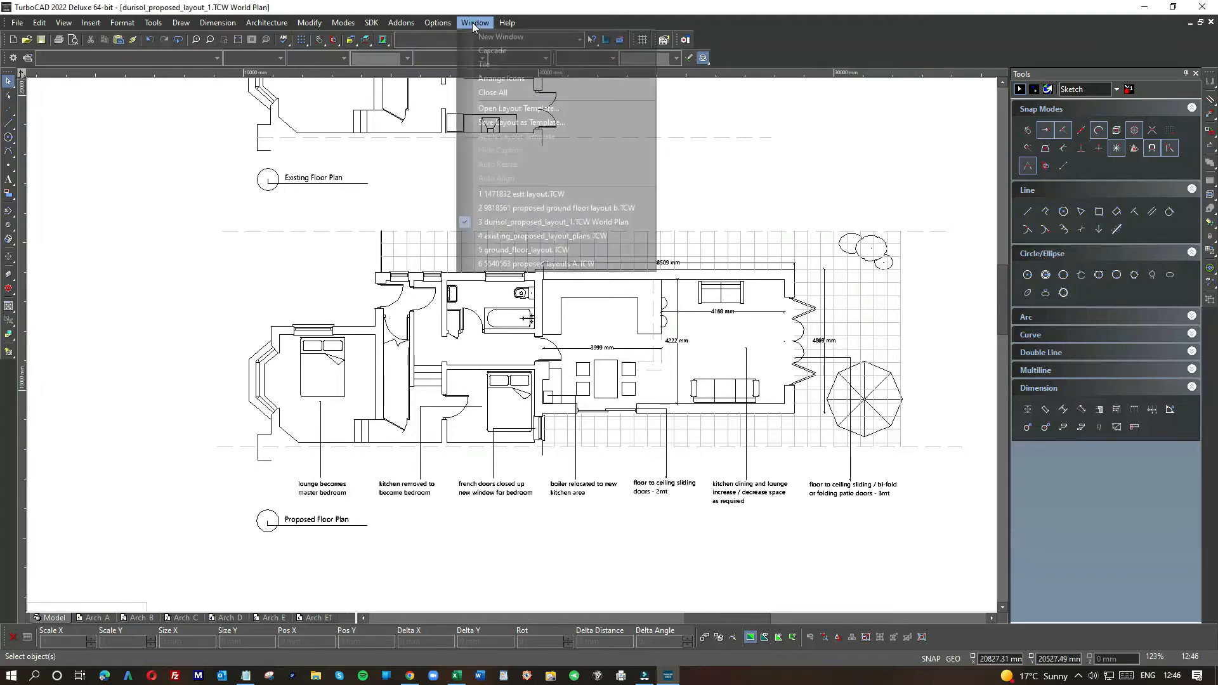
pyautogui.click(515, 209)
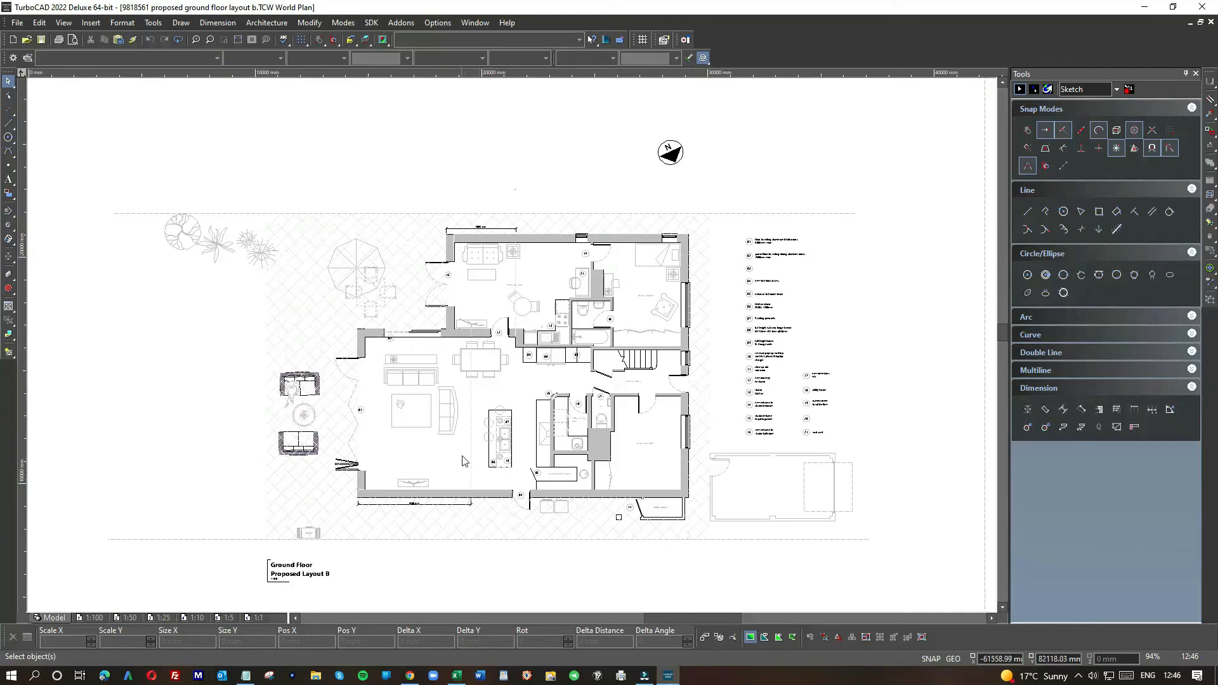
pyautogui.scroll(-3, 515, 336)
pyautogui.scroll(3, 514, 330)
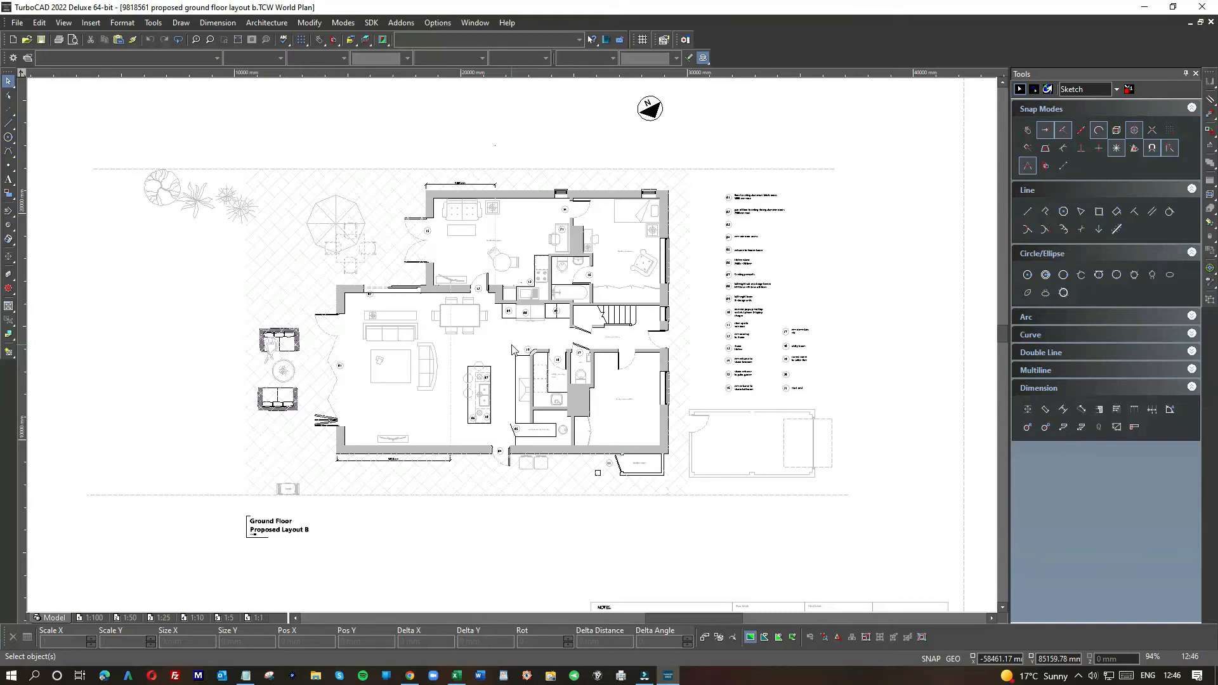
# Study the studio rooms, their new entrances and the work desk together with the numbered notes list
pyautogui.scroll(3, 512, 349)
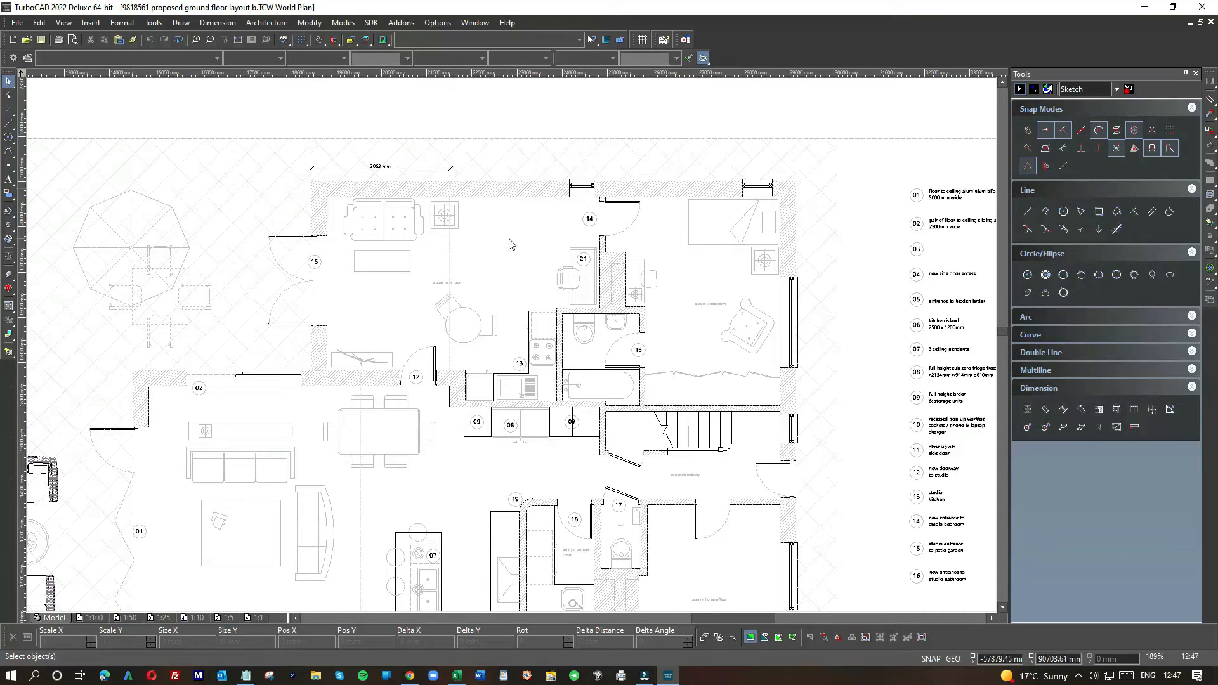
pyautogui.scroll(-2, 511, 346)
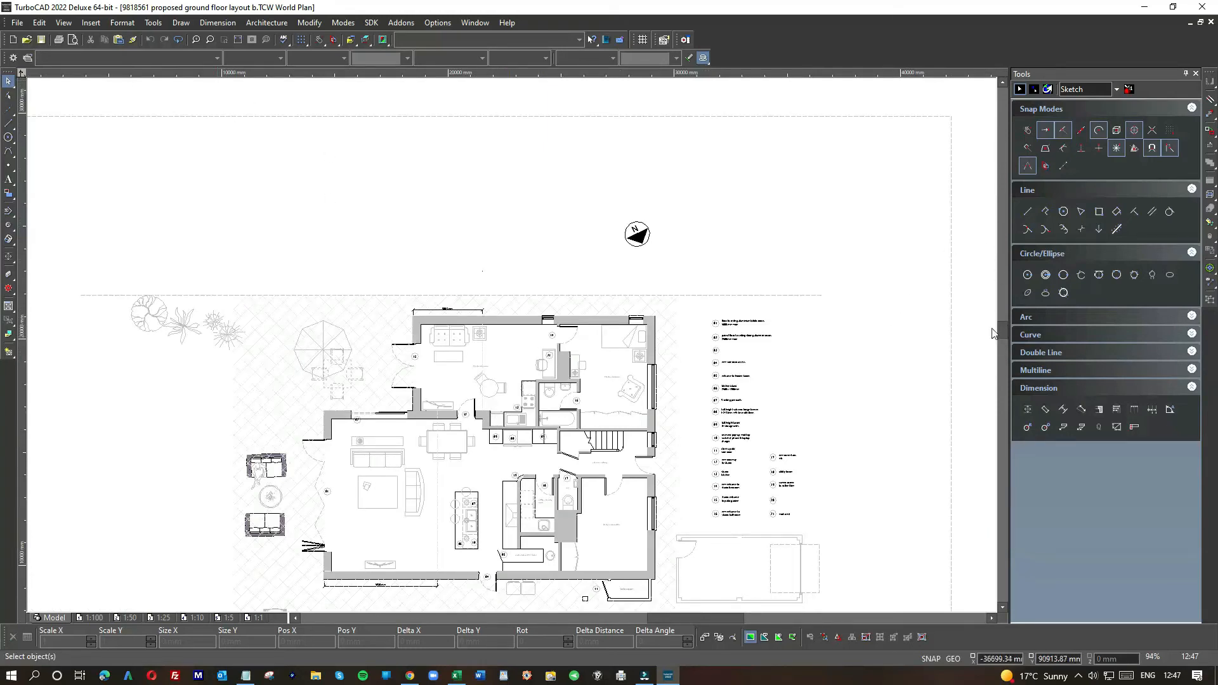
pyautogui.moveTo(1000, 329); pyautogui.dragTo(1001, 331)
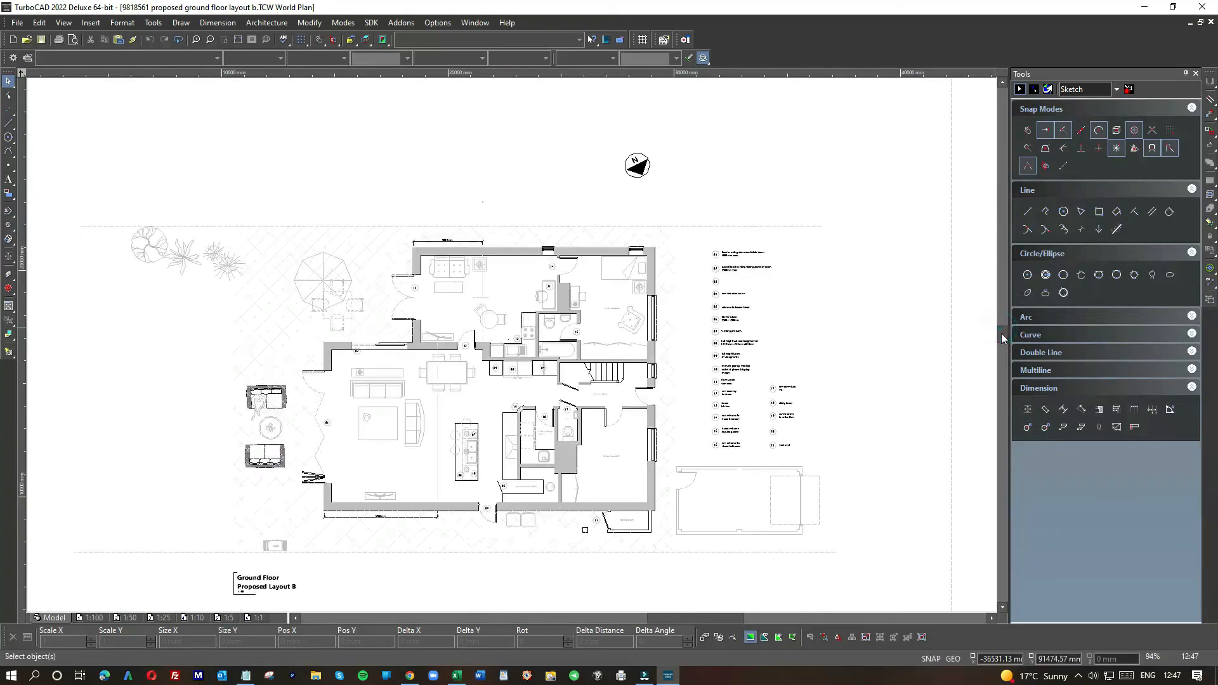
pyautogui.scroll(2, 589, 331)
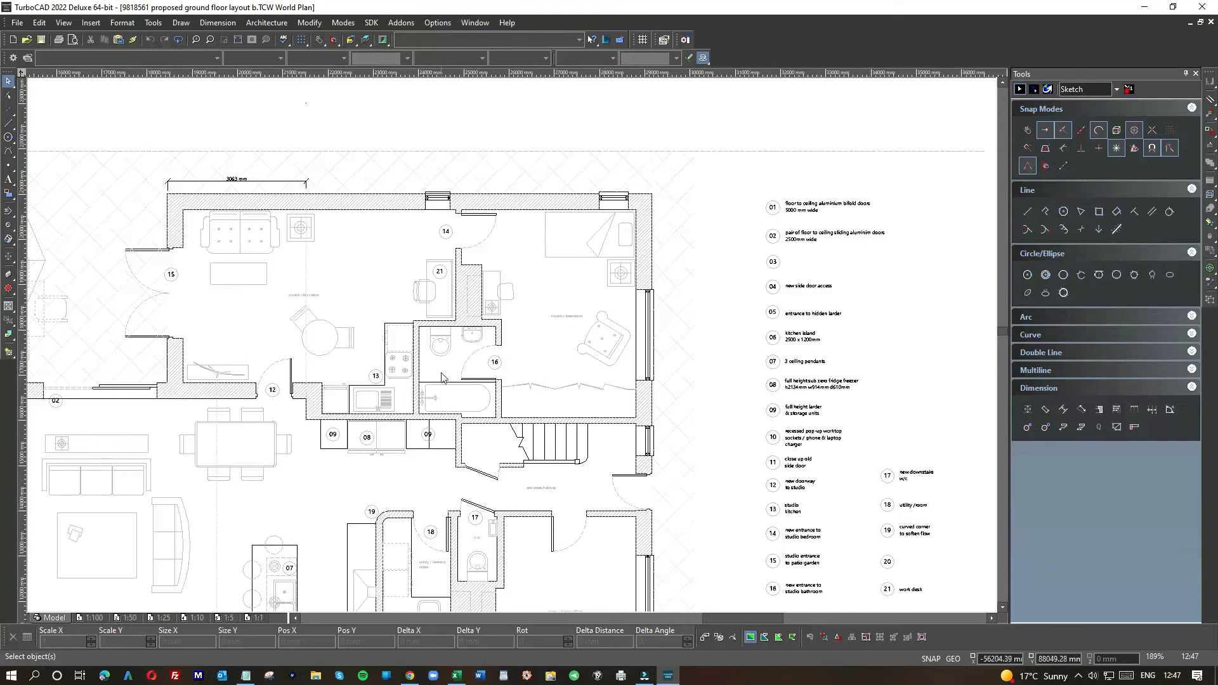
# Inspect the studio bathroom and bedroom of Proposed Layout B, and the patio seating outside the bifold doors
pyautogui.scroll(2, 517, 388)
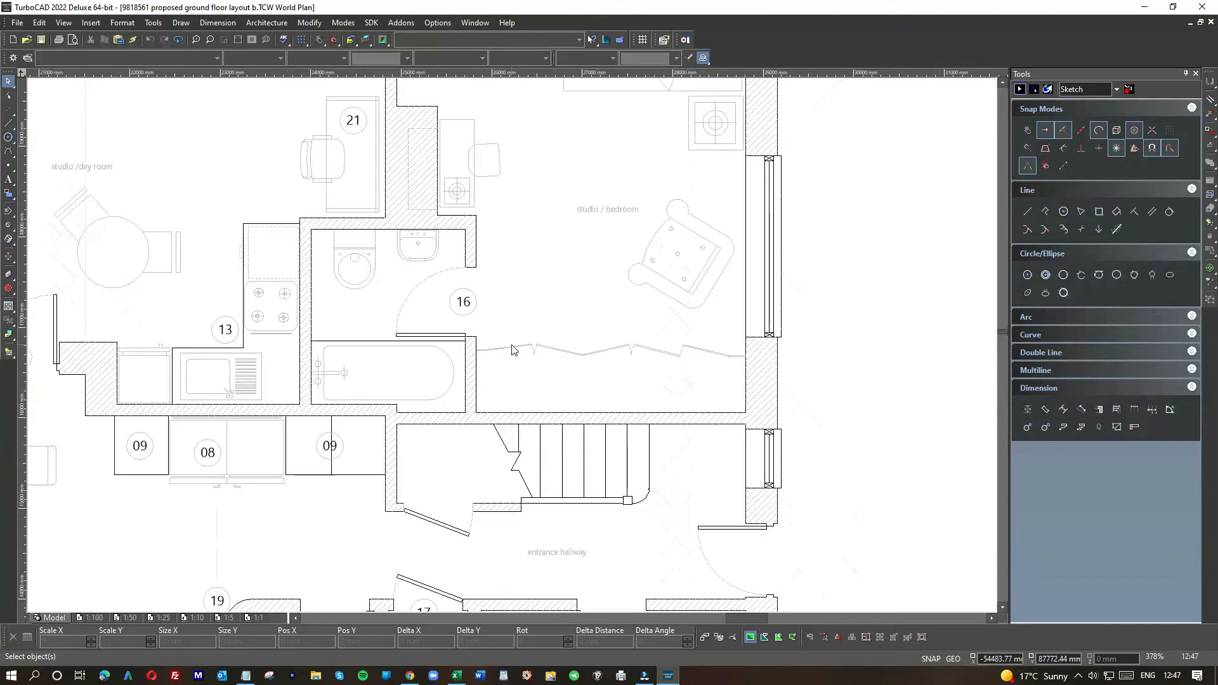
pyautogui.scroll(-2, 513, 349)
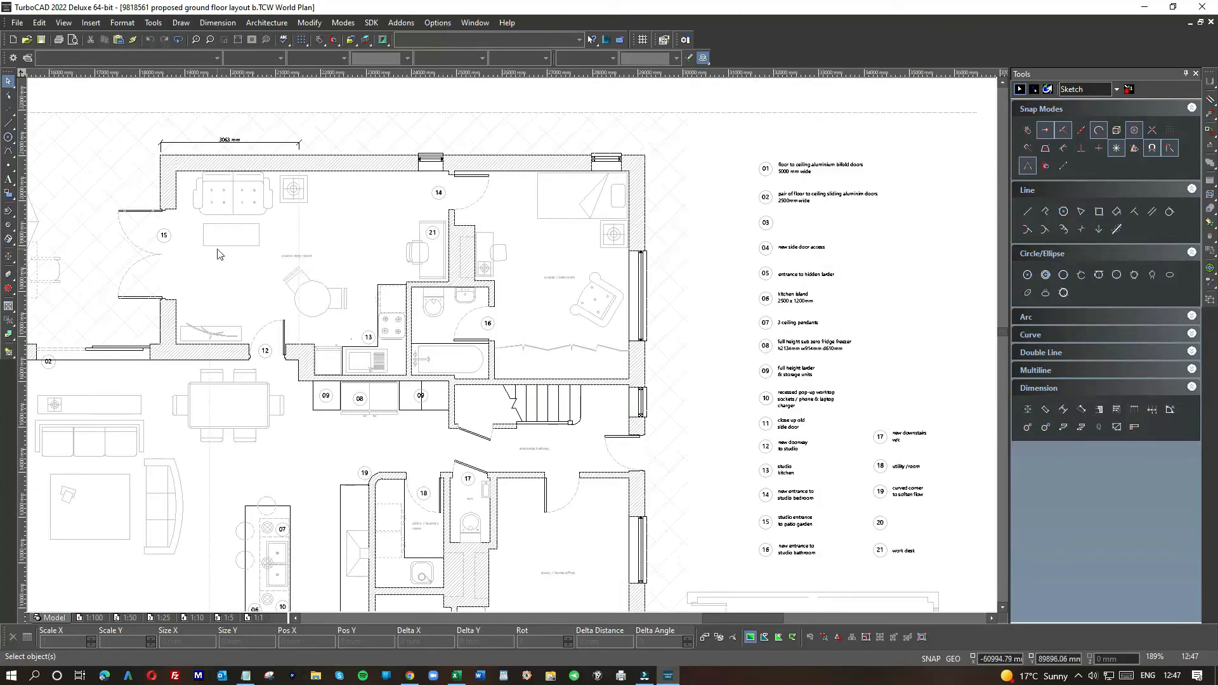
pyautogui.scroll(-2, 444, 364)
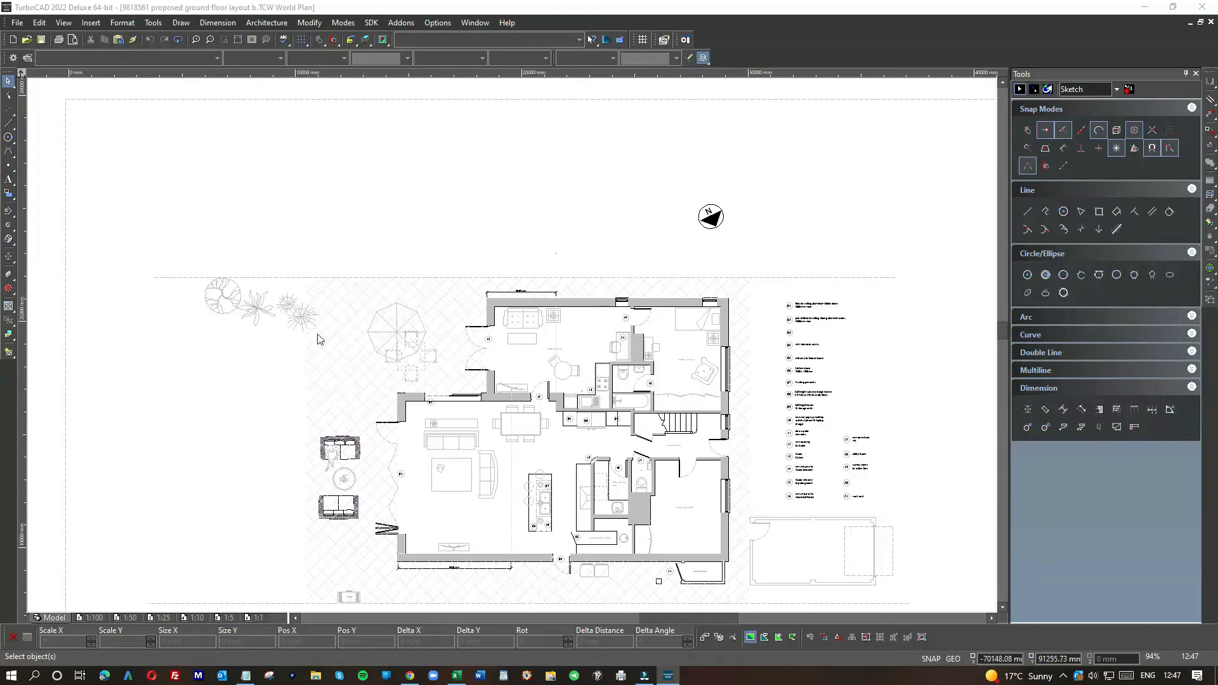
pyautogui.scroll(3, 346, 474)
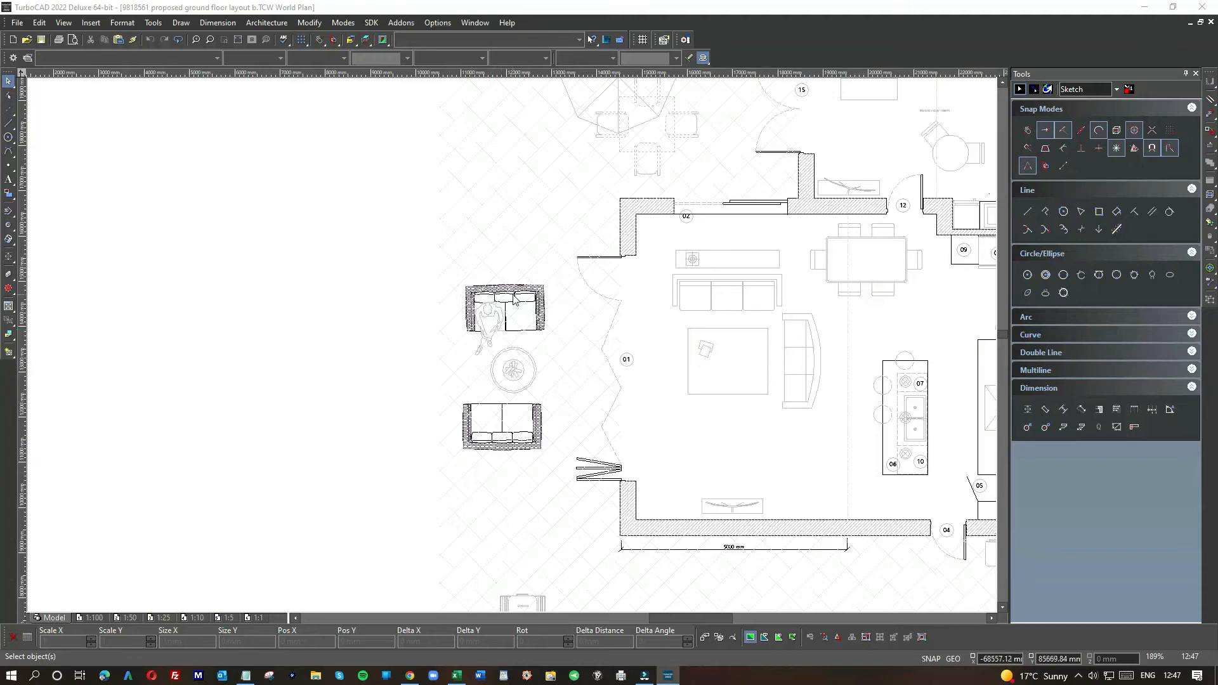
pyautogui.scroll(-3, 514, 300)
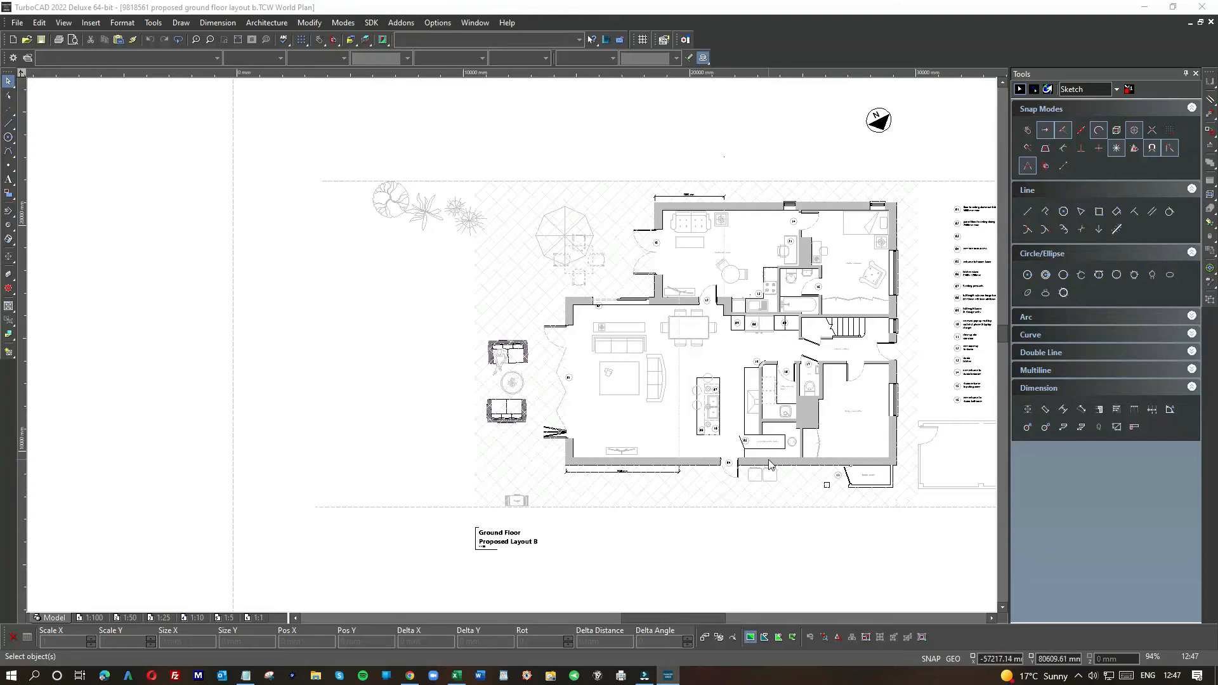
# Examine the kitchen island, concealed walk-in larder and utility / laundry room, and how they relate to the studio and living areas
pyautogui.scroll(6, 728, 420)
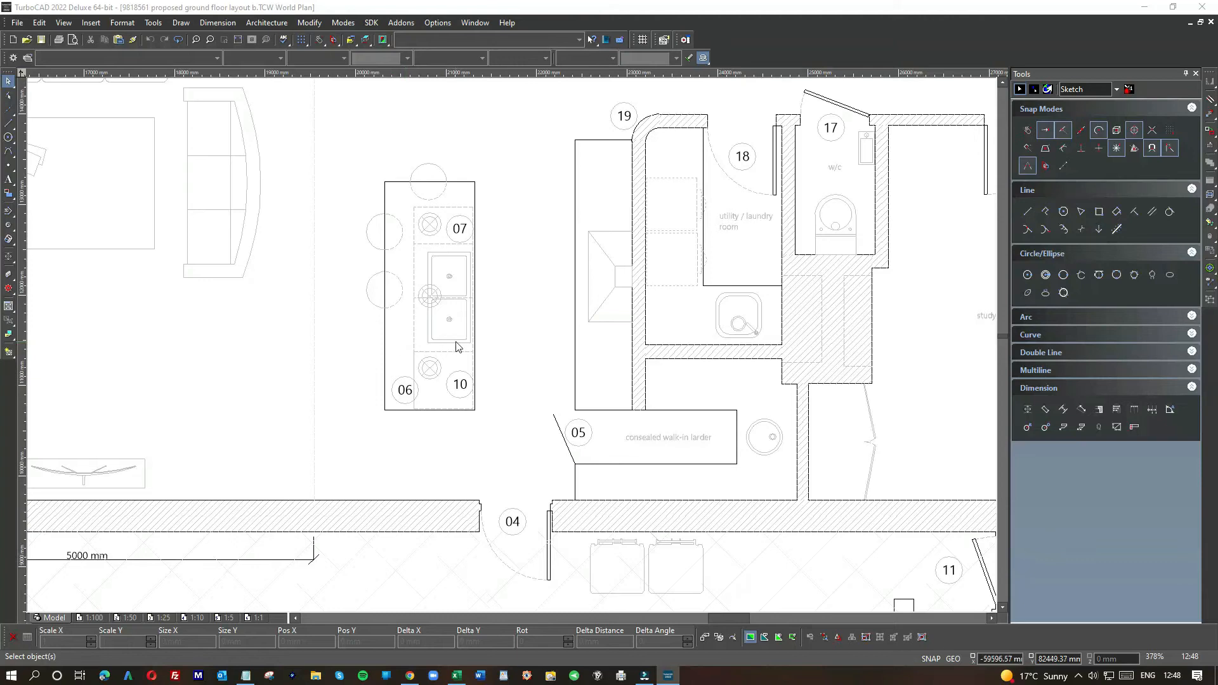
pyautogui.scroll(-2, 517, 356)
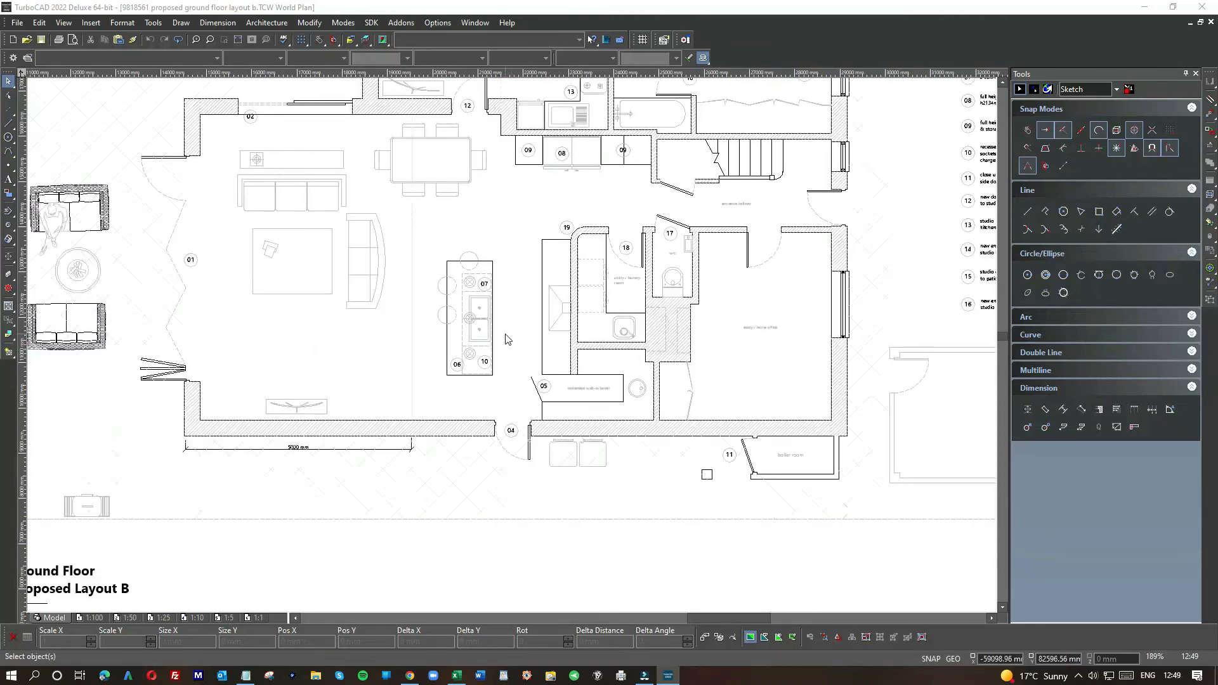
pyautogui.scroll(2, 512, 314)
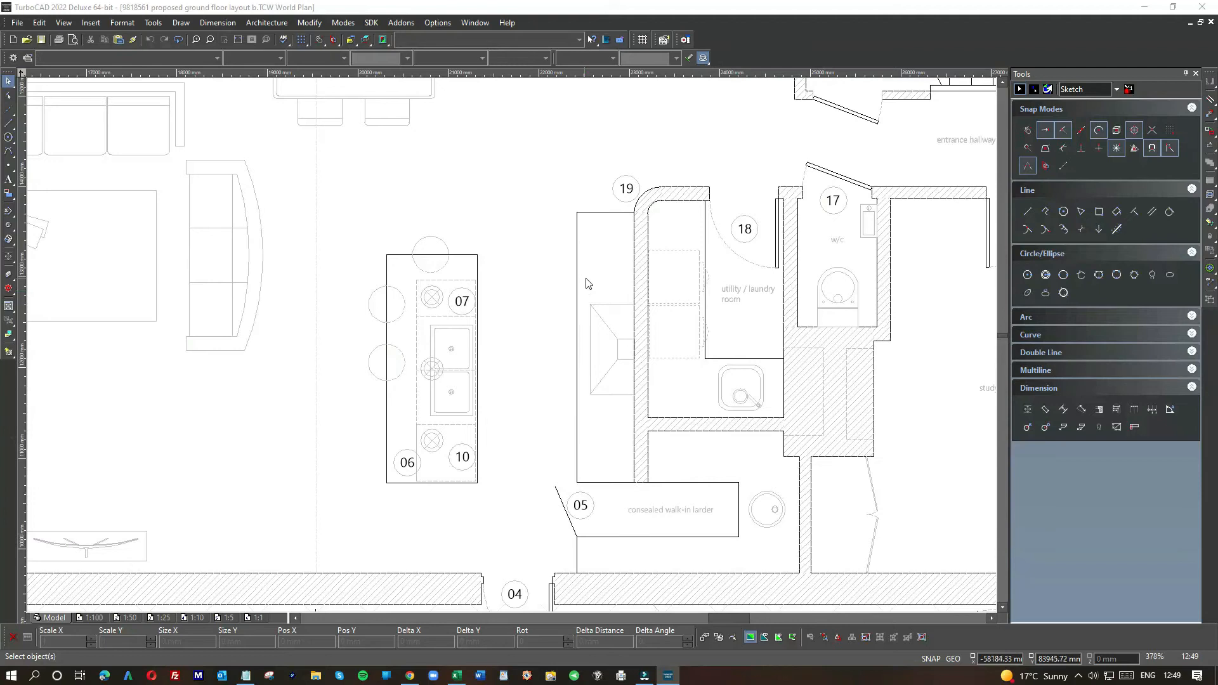
pyautogui.scroll(-2, 511, 336)
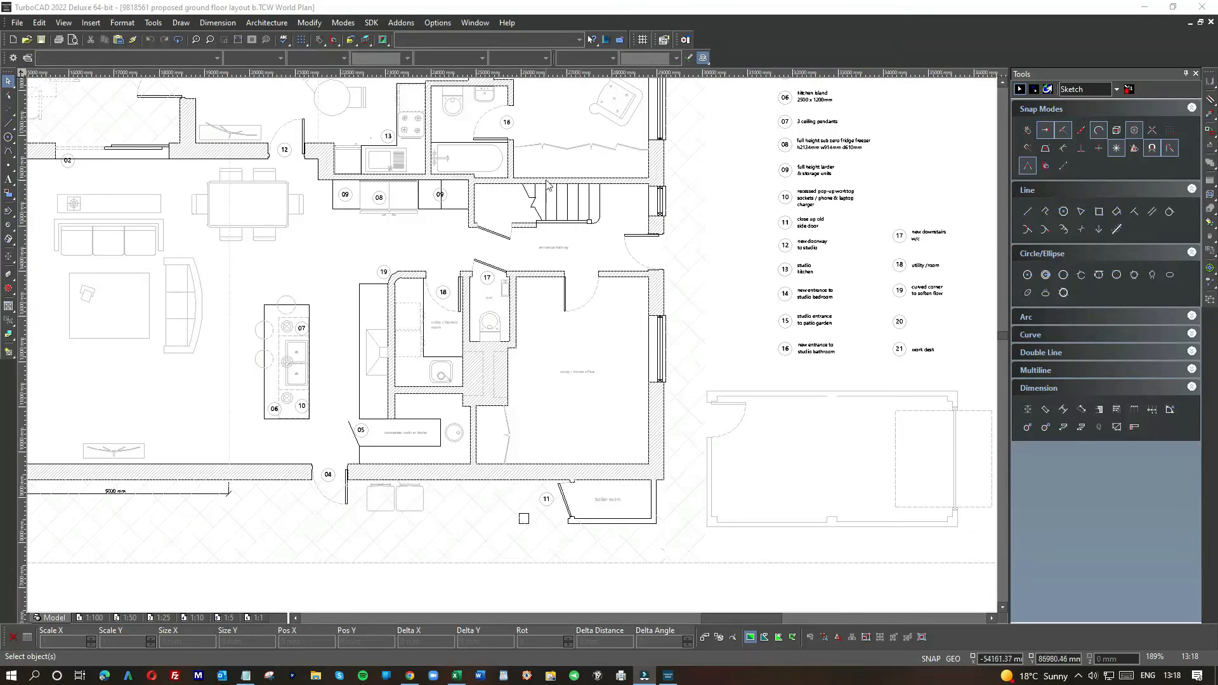
pyautogui.scroll(-2, 517, 199)
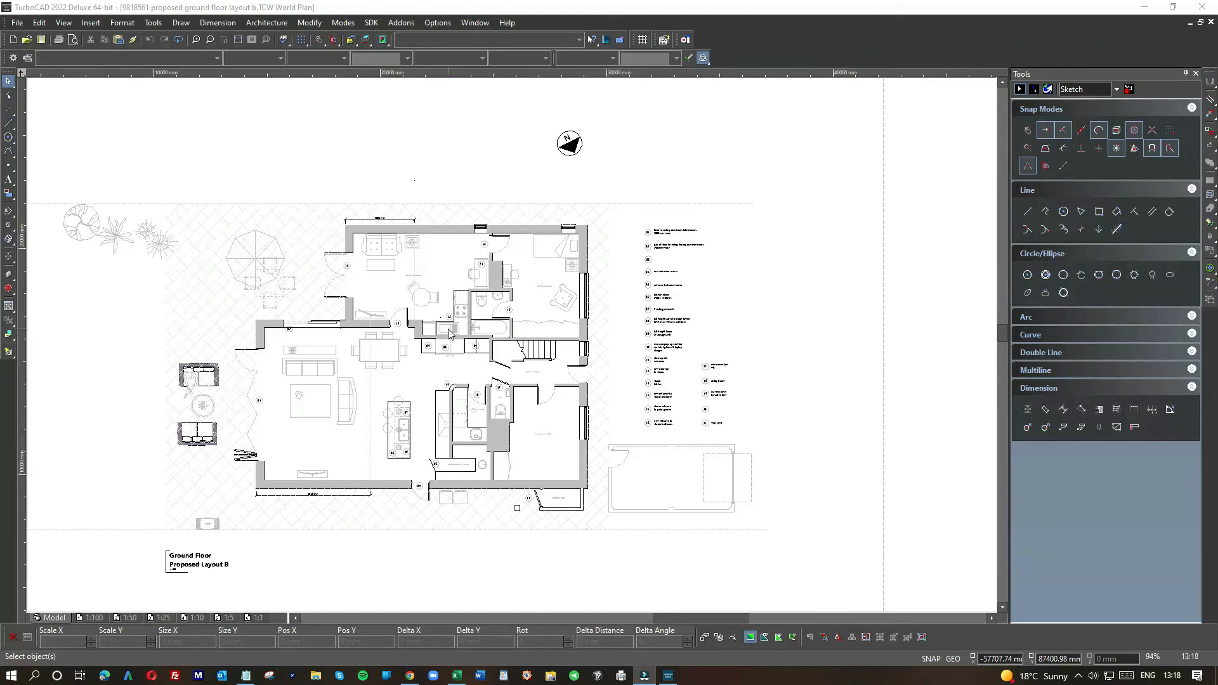
pyautogui.scroll(2, 399, 330)
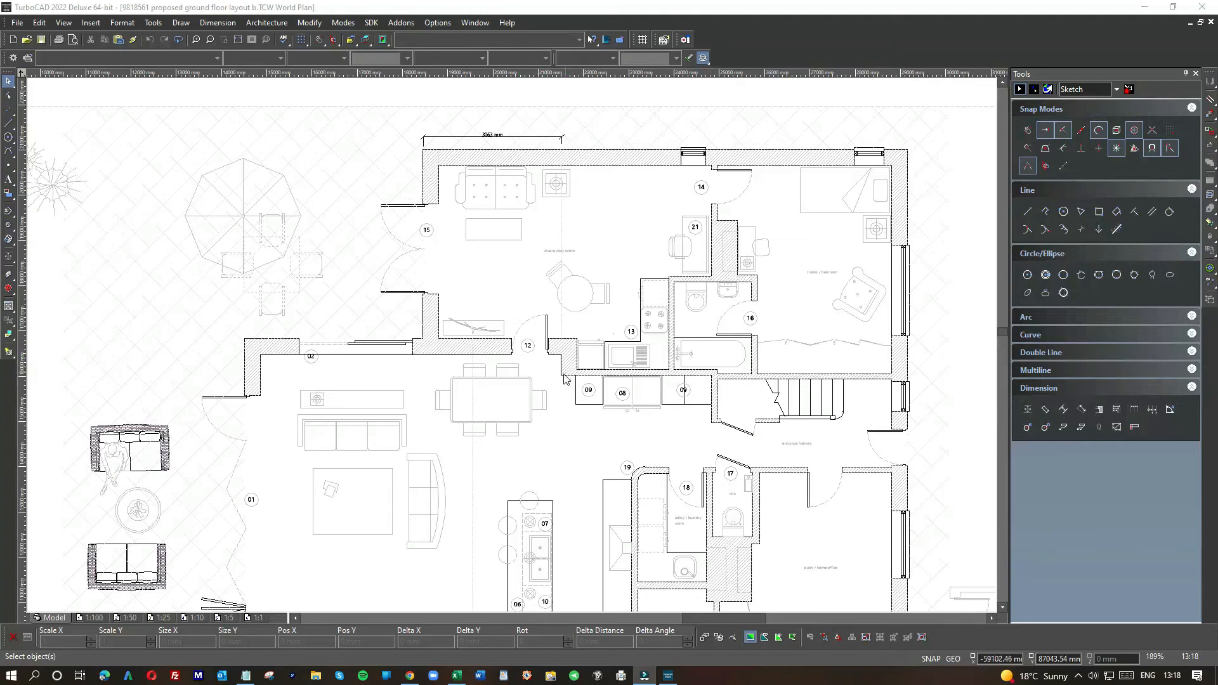
pyautogui.scroll(-2, 513, 349)
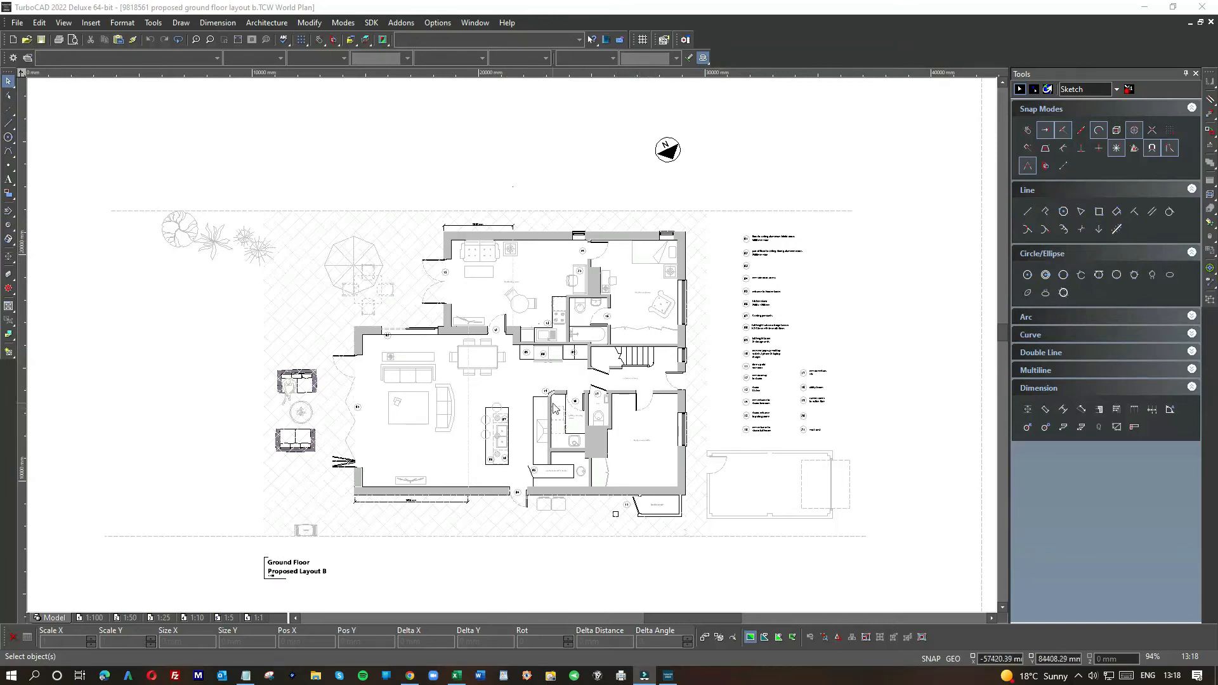
# Study the curved wall corner marked 19 beside the utility / laundry room and its position in the ground floor plan
pyautogui.scroll(3, 558, 409)
pyautogui.scroll(3, 514, 349)
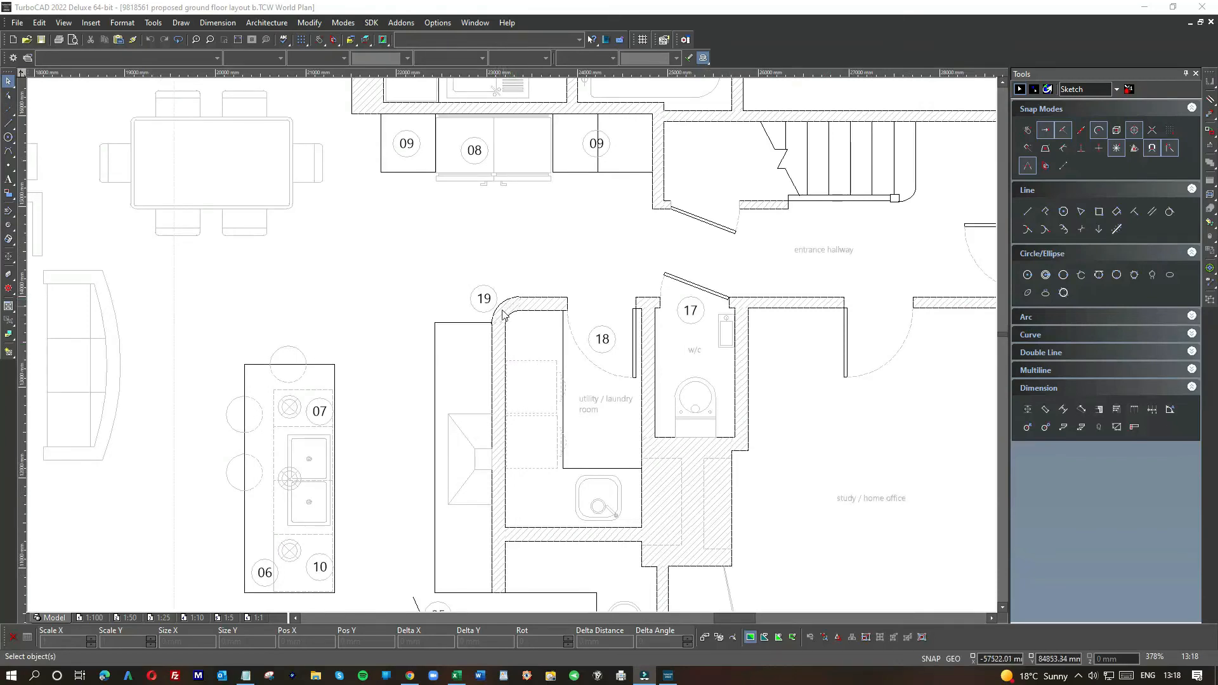
pyautogui.scroll(-3, 577, 282)
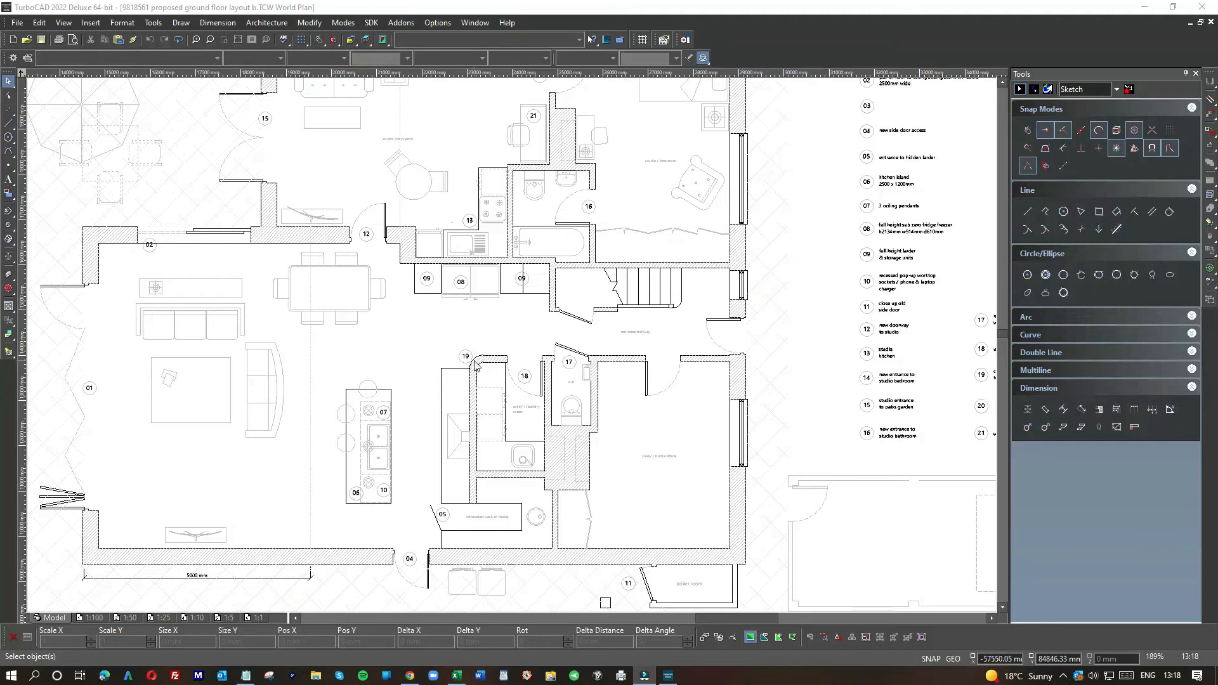
pyautogui.scroll(3, 476, 365)
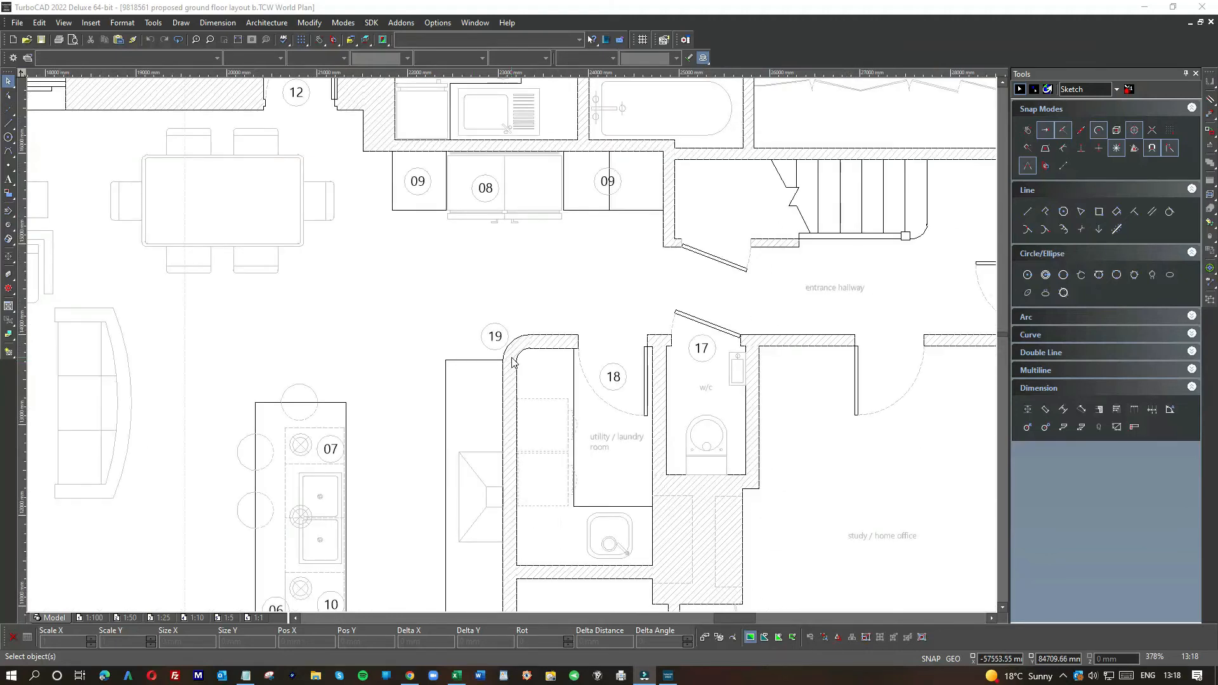
pyautogui.scroll(3, 513, 361)
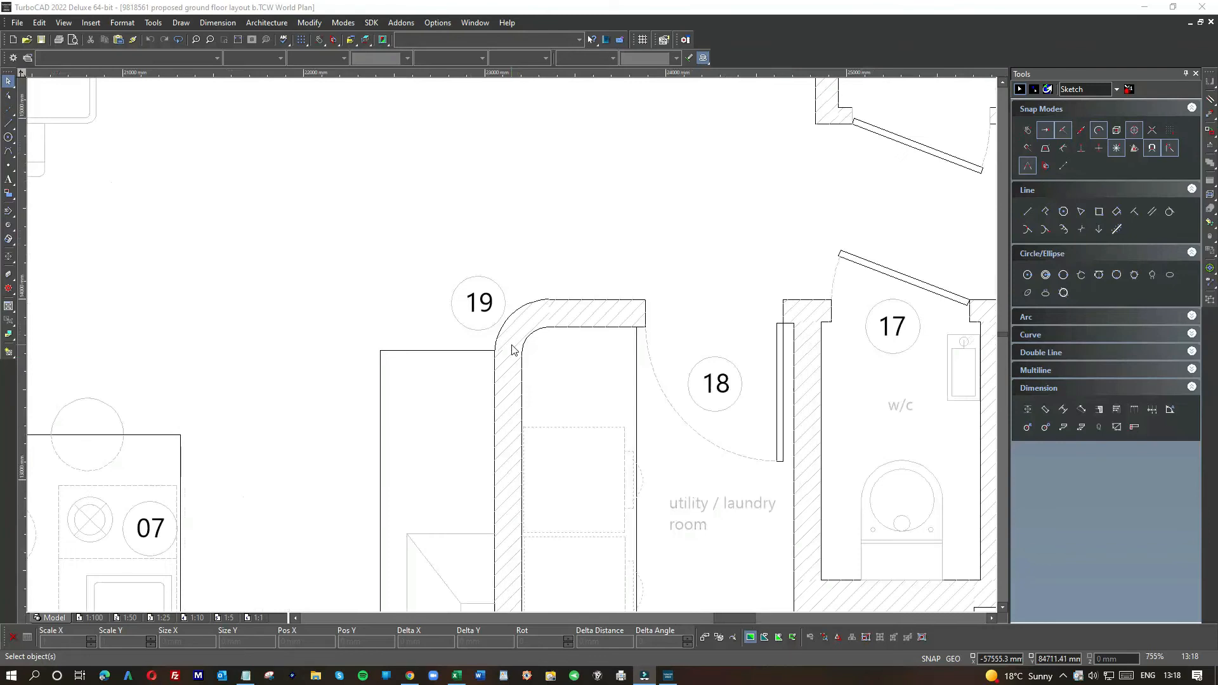
pyautogui.scroll(-5, 513, 349)
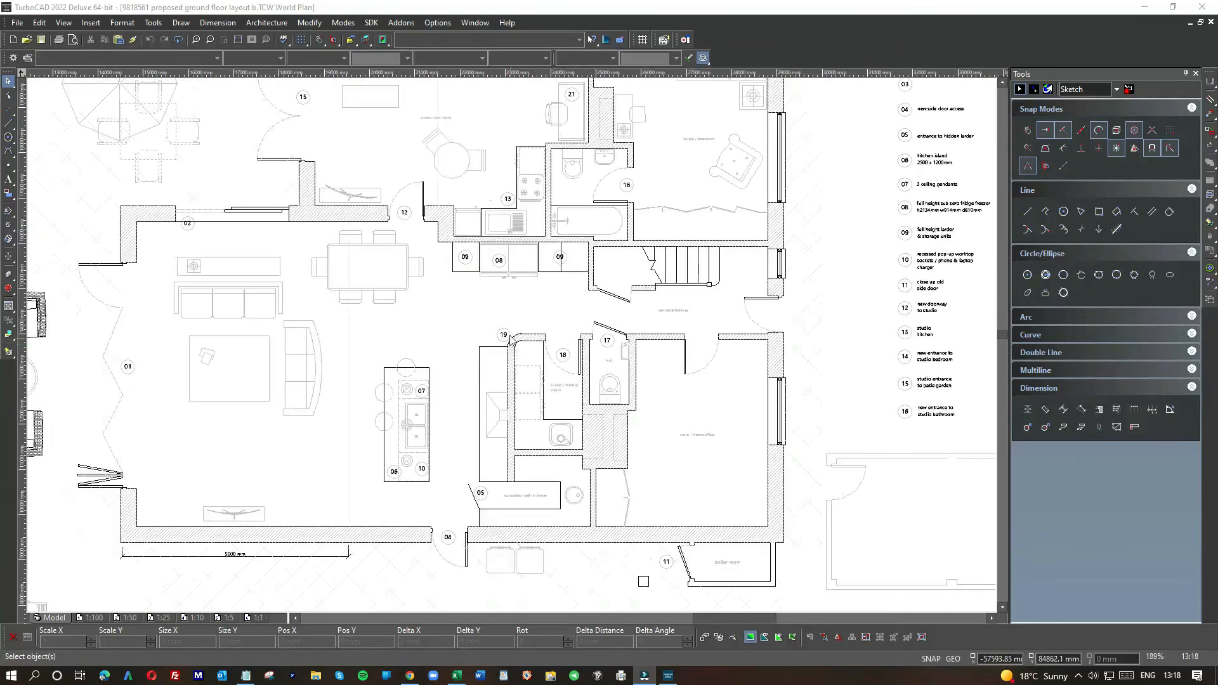
pyautogui.scroll(-1, 336, 239)
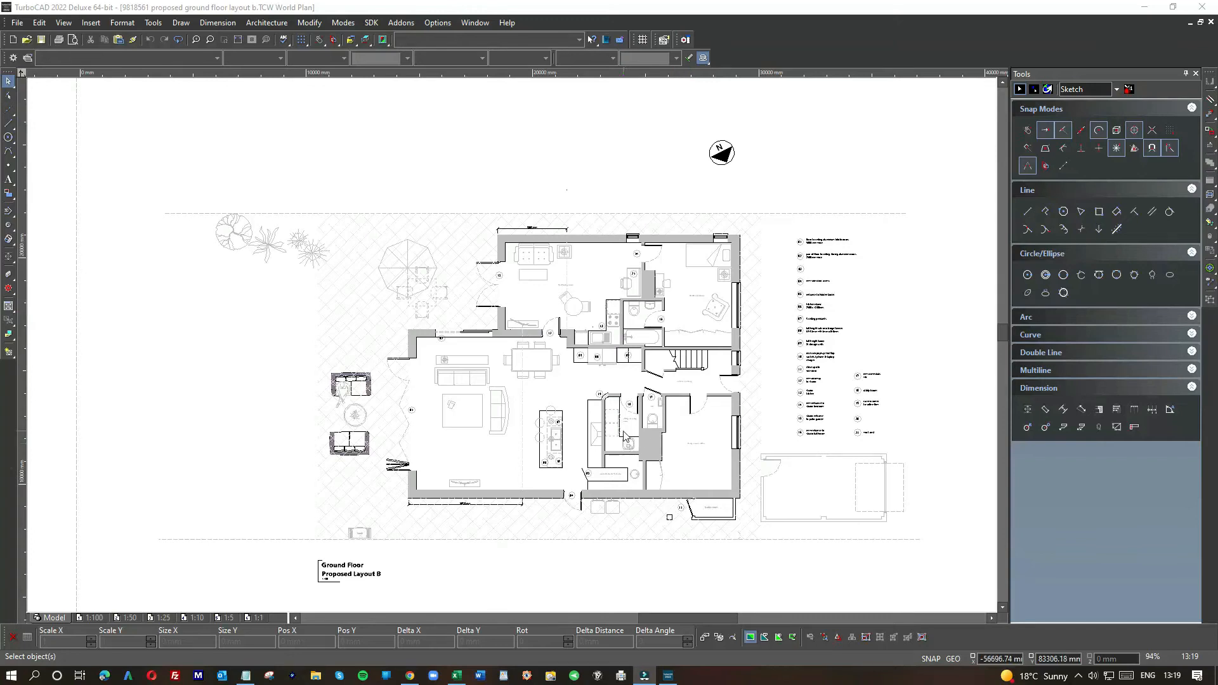
# Review the studio doorway, the fridge freezer and larder units marked 08 and 09, the entrance hallway and the overall sheet
pyautogui.scroll(3, 625, 437)
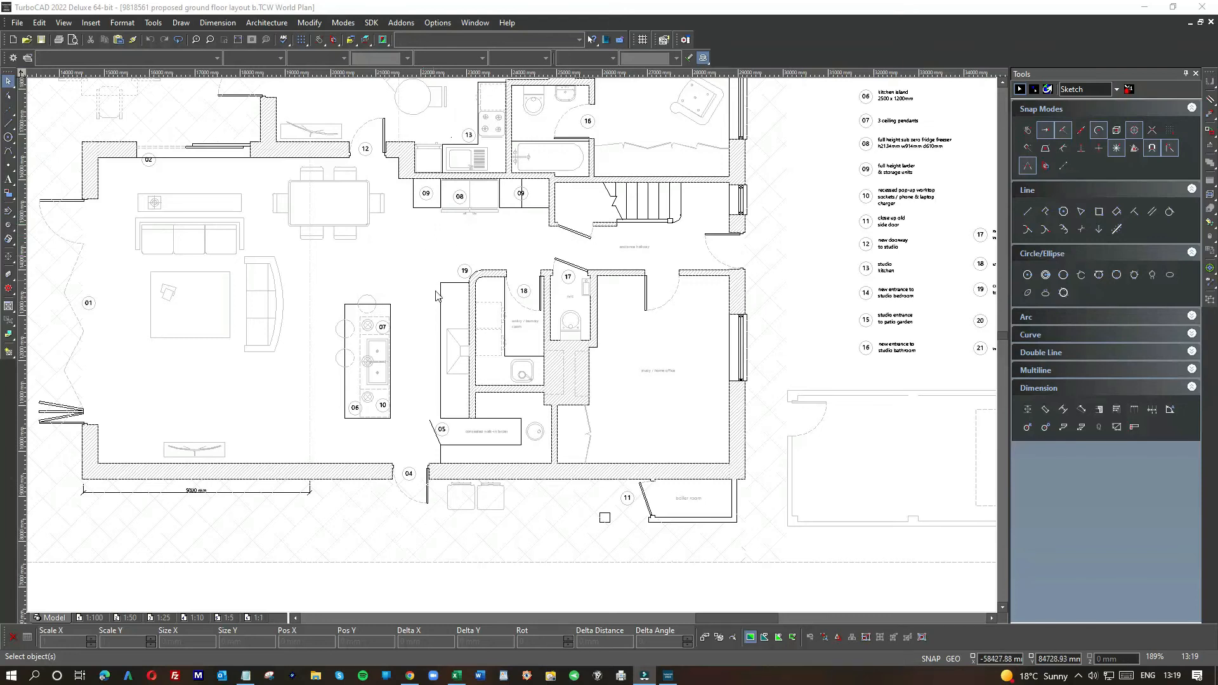
pyautogui.scroll(-2, 428, 285)
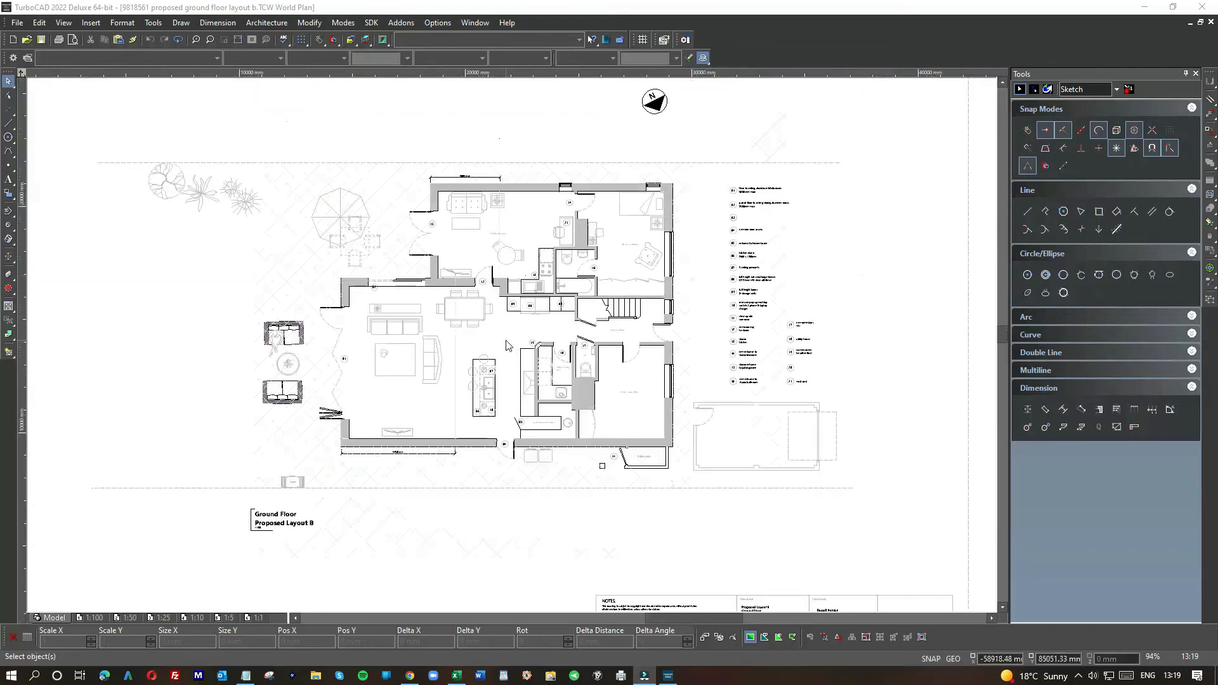
pyautogui.scroll(2, 473, 274)
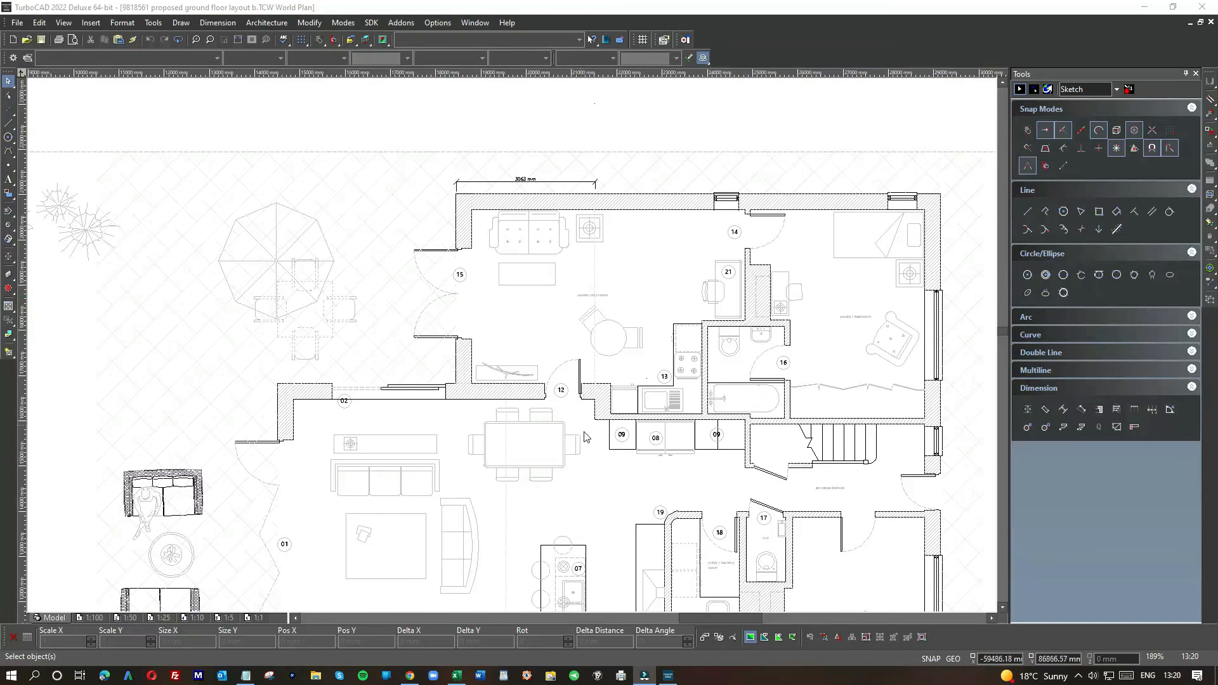
pyautogui.scroll(-1, 592, 454)
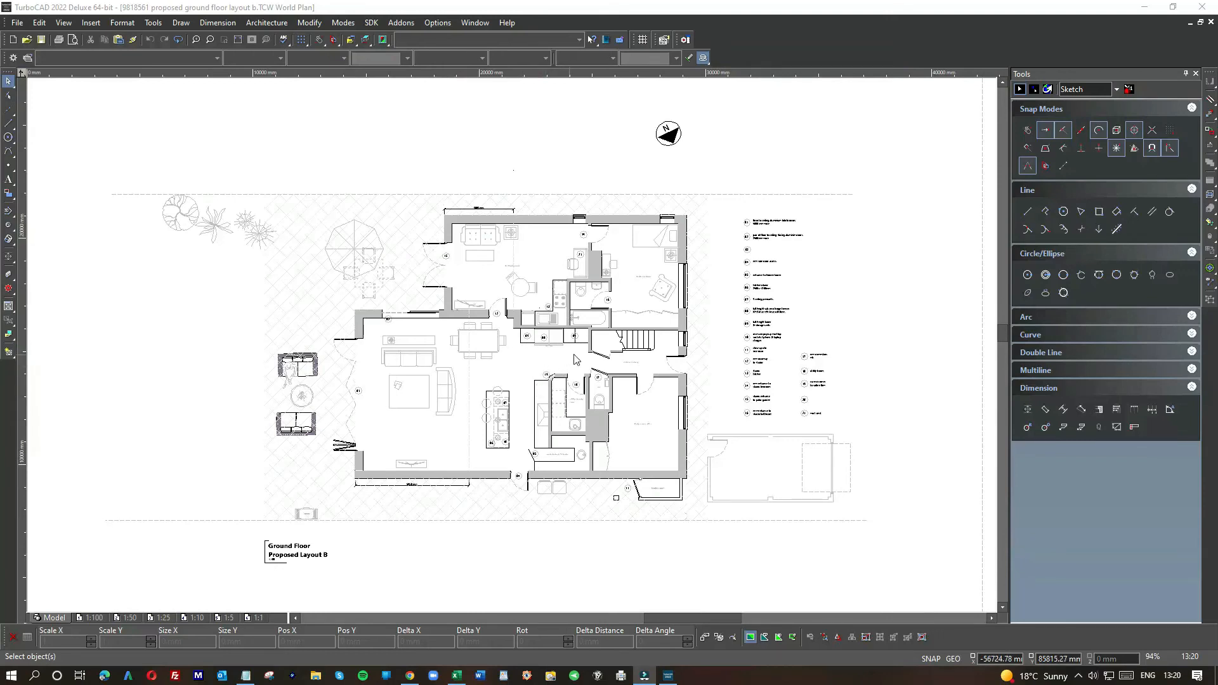
pyautogui.scroll(1, 594, 356)
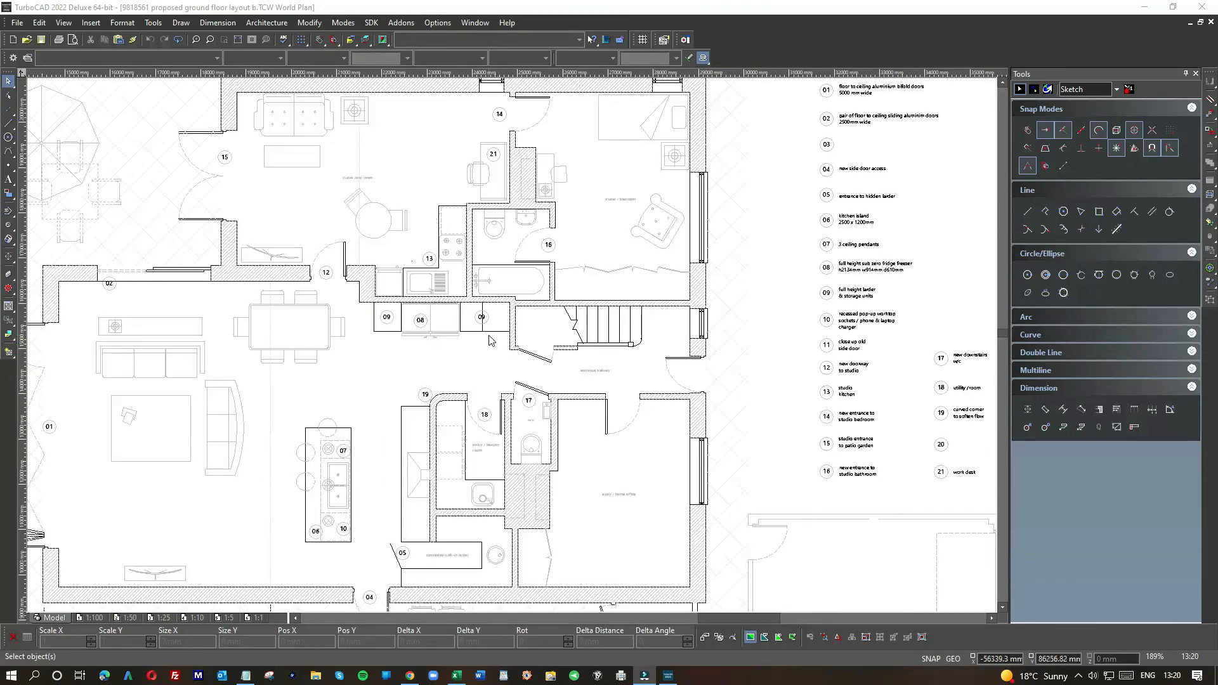
pyautogui.scroll(1, 491, 340)
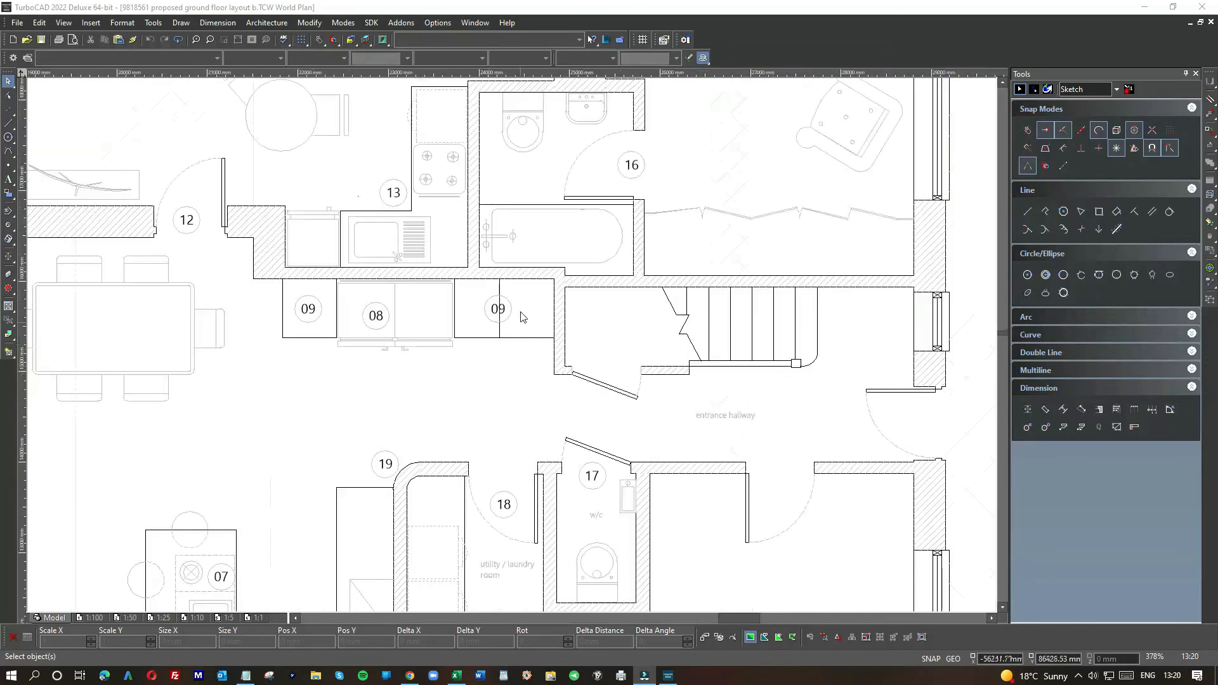
pyautogui.scroll(-1, 691, 308)
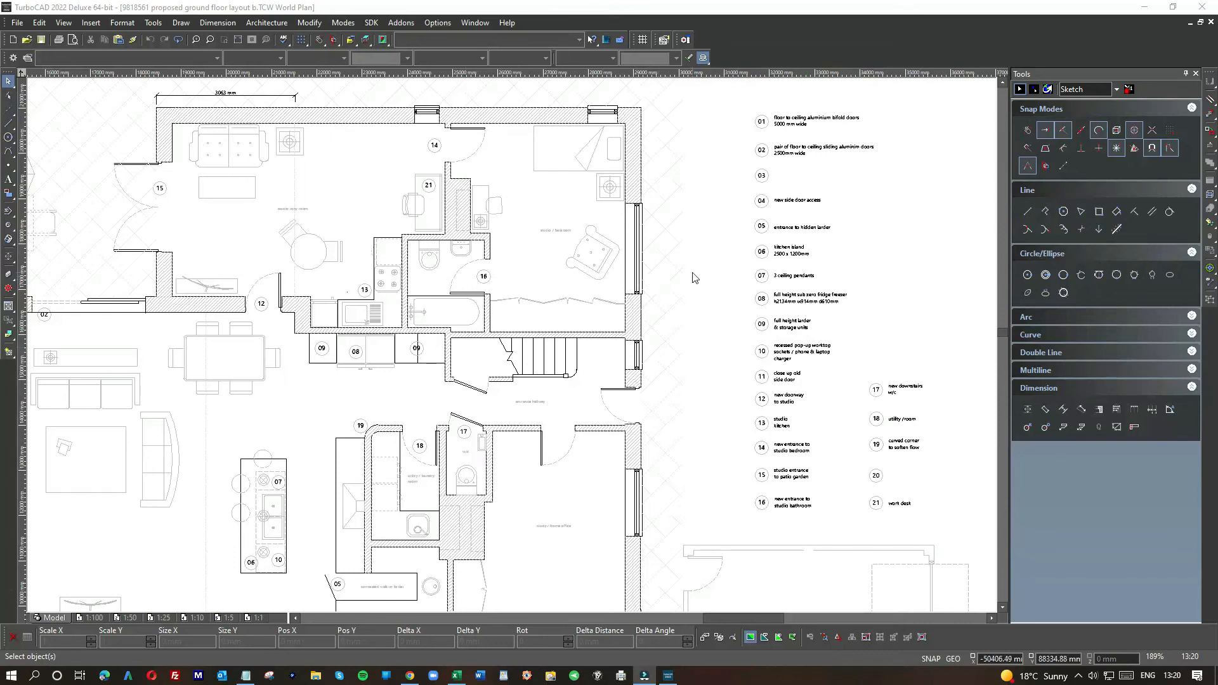
pyautogui.scroll(-3, 511, 348)
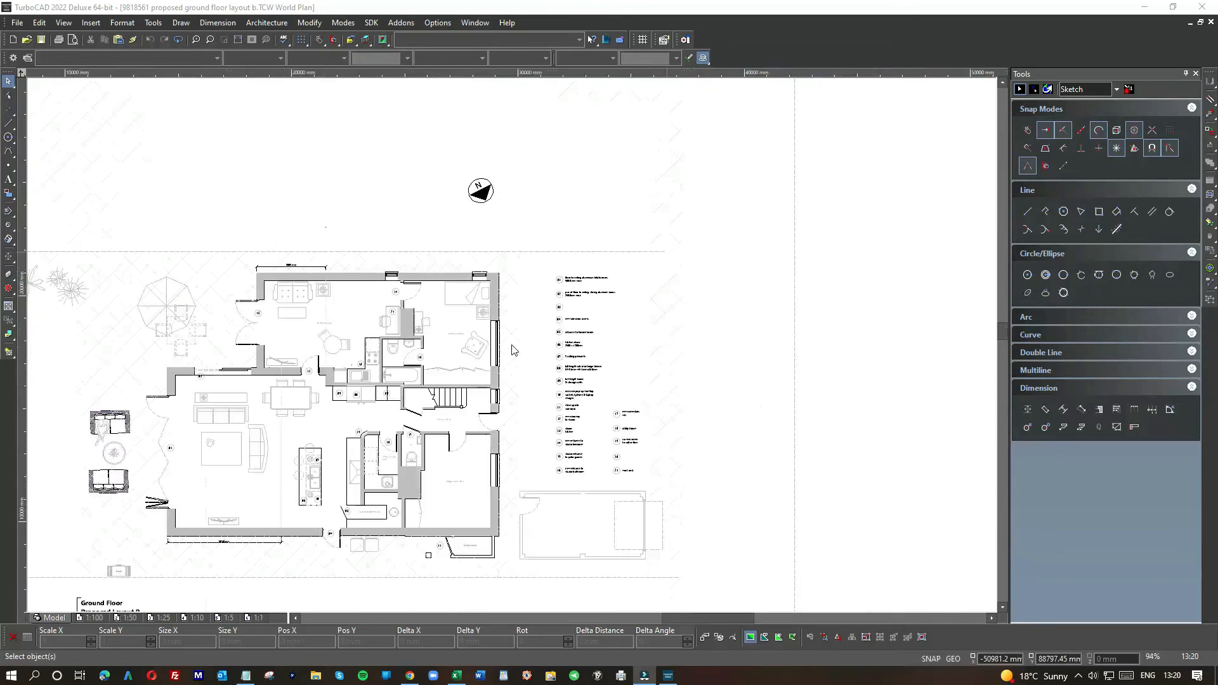
pyautogui.click(514, 301)
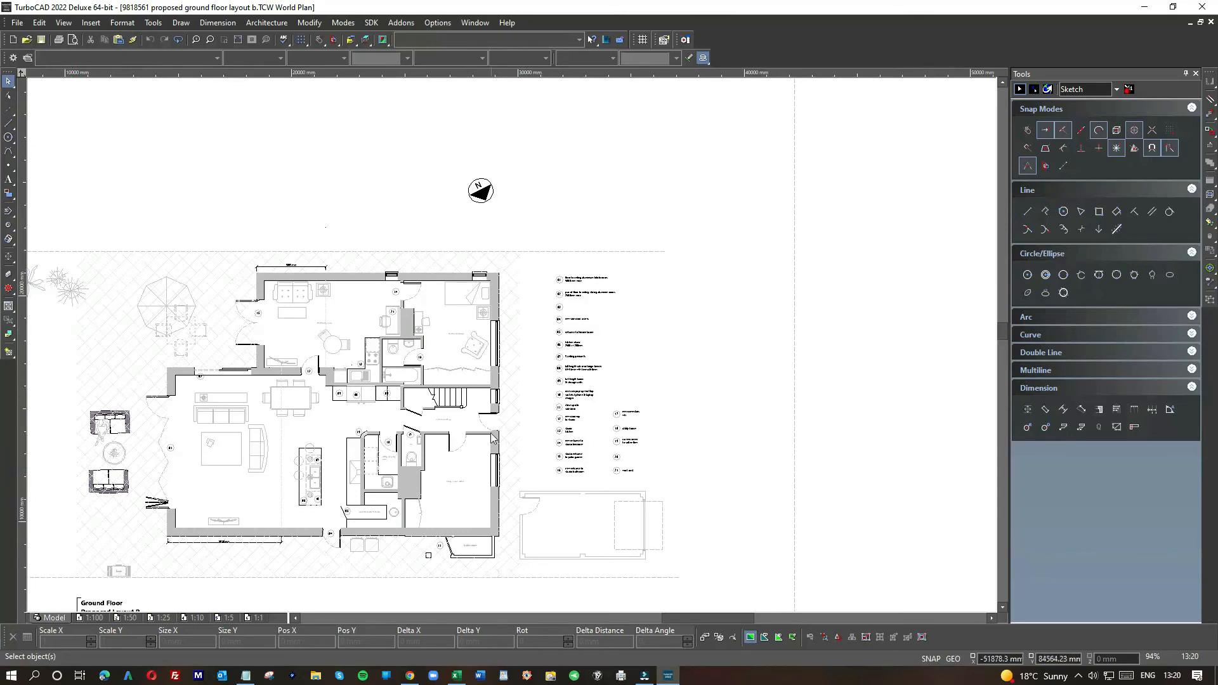
pyautogui.scroll(-2, 433, 363)
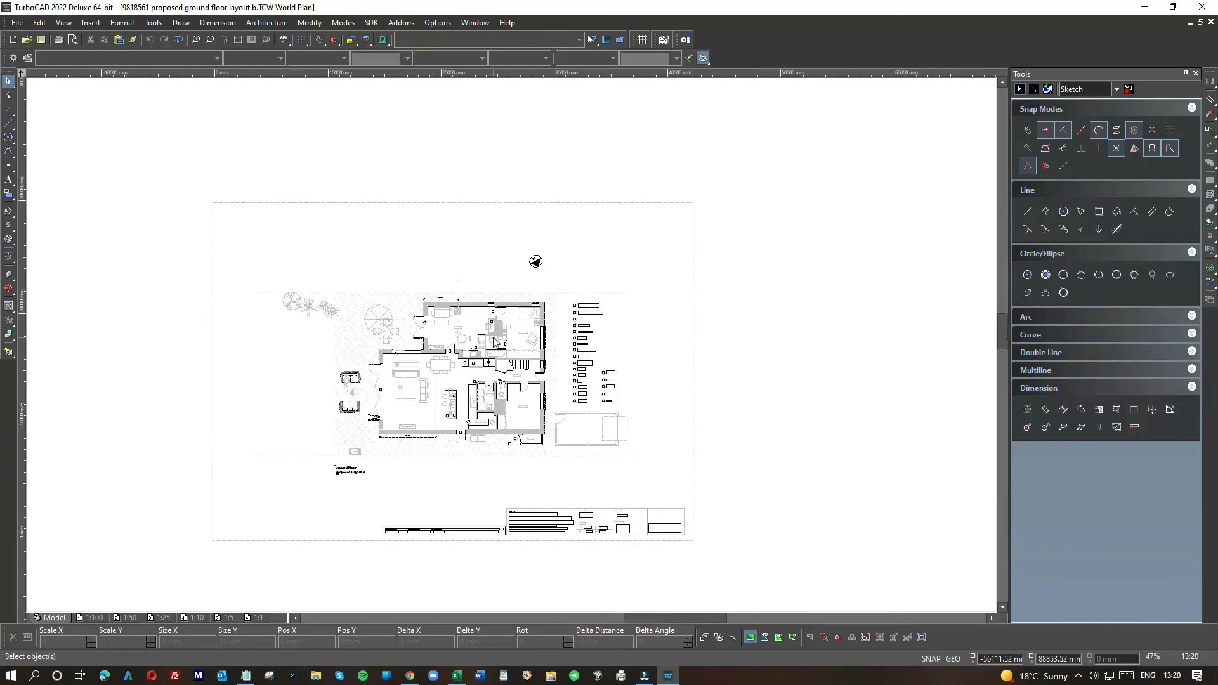
pyautogui.scroll(2, 513, 349)
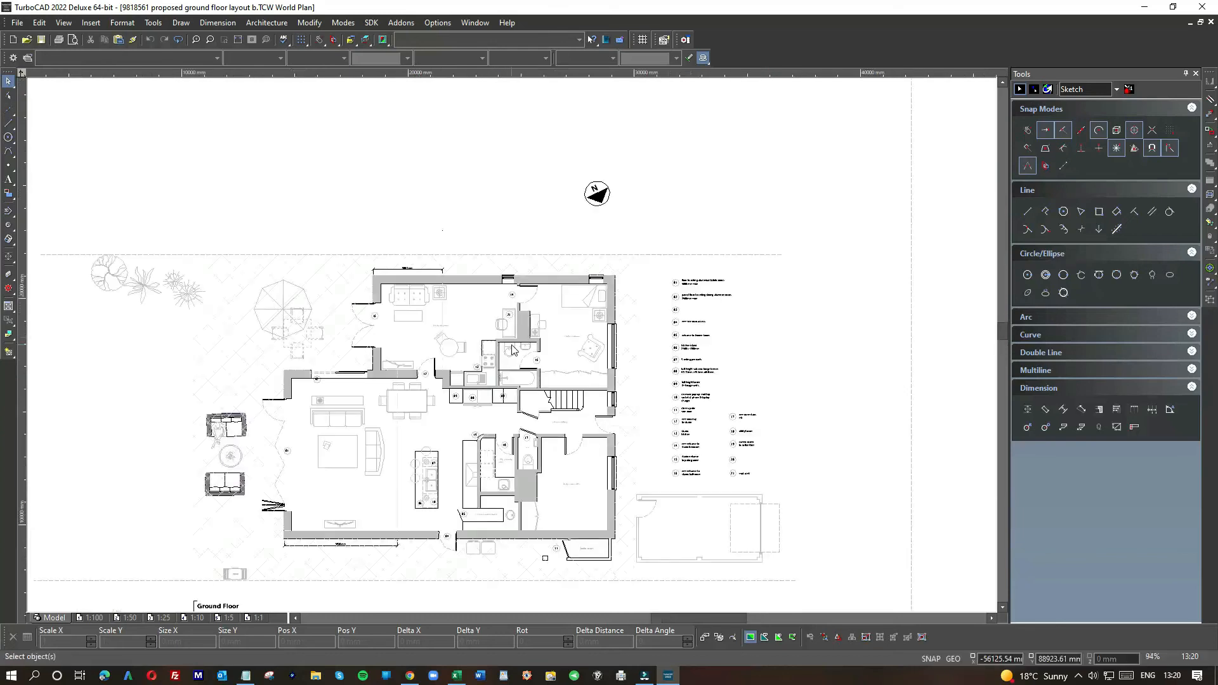
# Switch to the drawing 1471832 estt layout.TCW and examine its rear lounge, bifold doors, outdoor steps, outdoor kitchen and reference photos
pyautogui.click(434, 24)
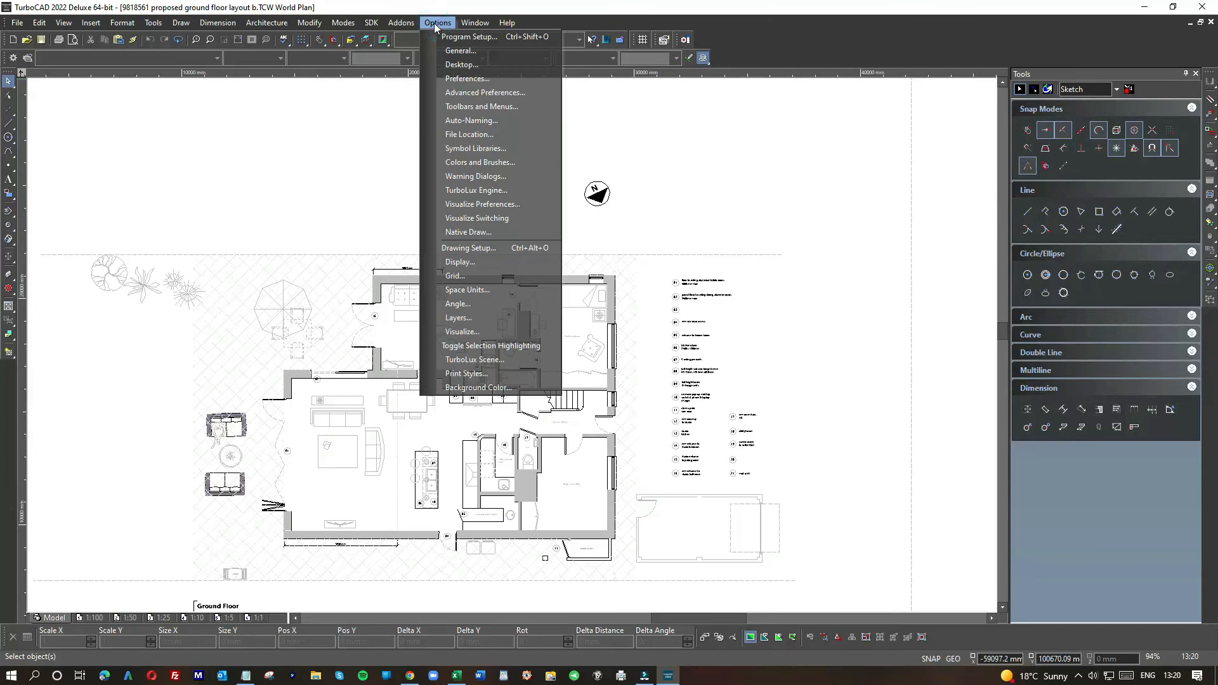
pyautogui.click(434, 23)
pyautogui.click(471, 23)
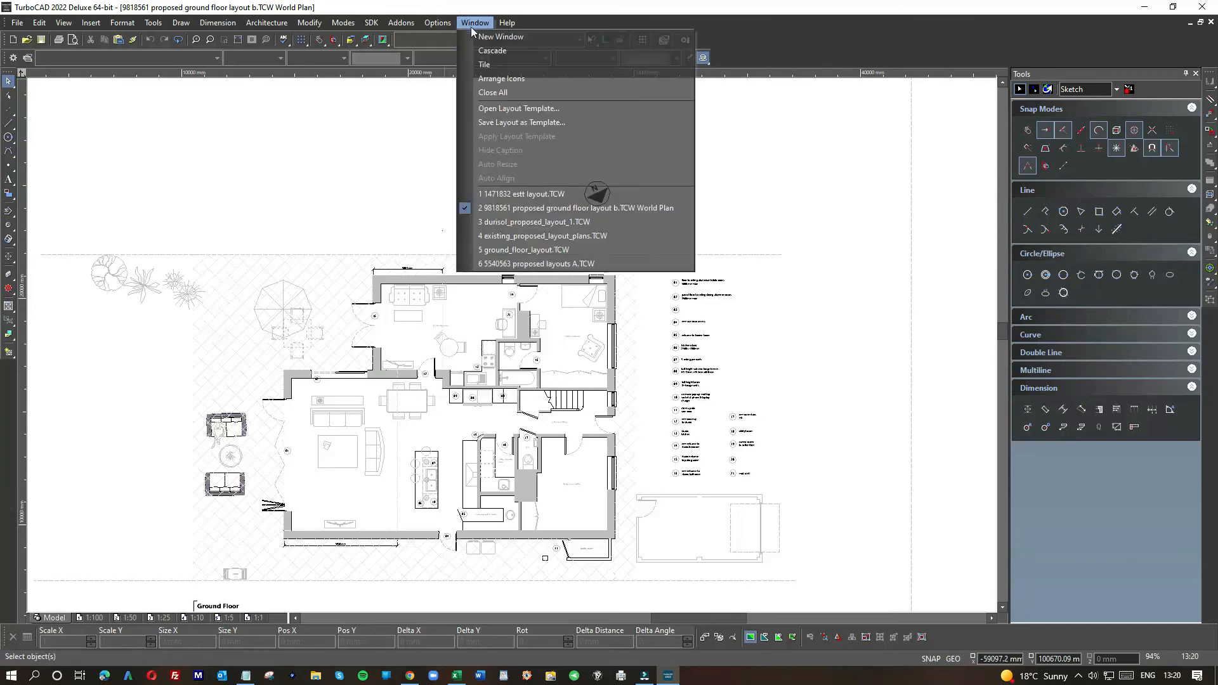
pyautogui.click(505, 192)
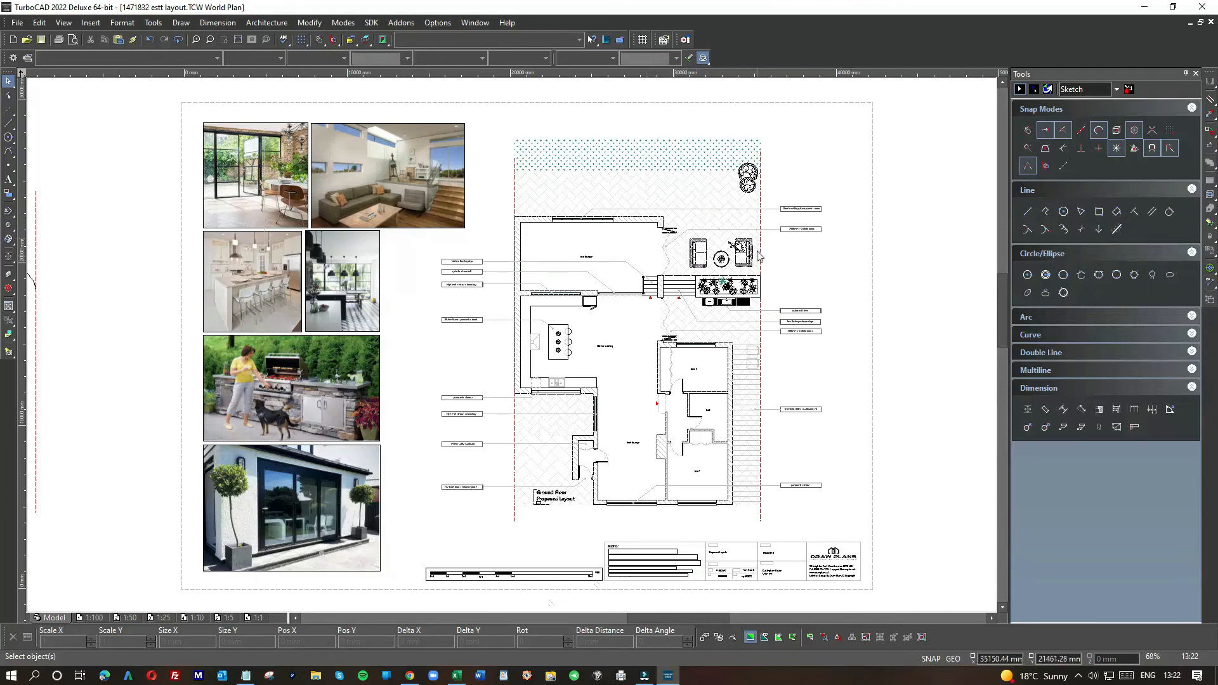
pyautogui.scroll(1, 740, 255)
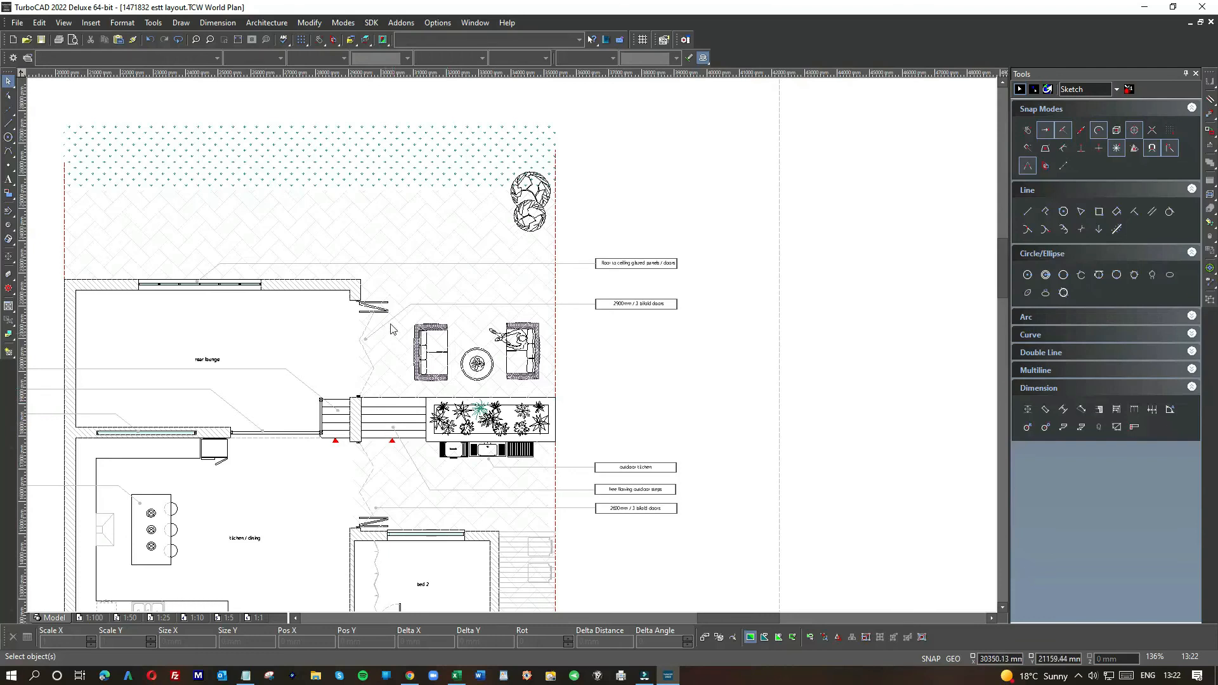
pyautogui.scroll(-2, 413, 488)
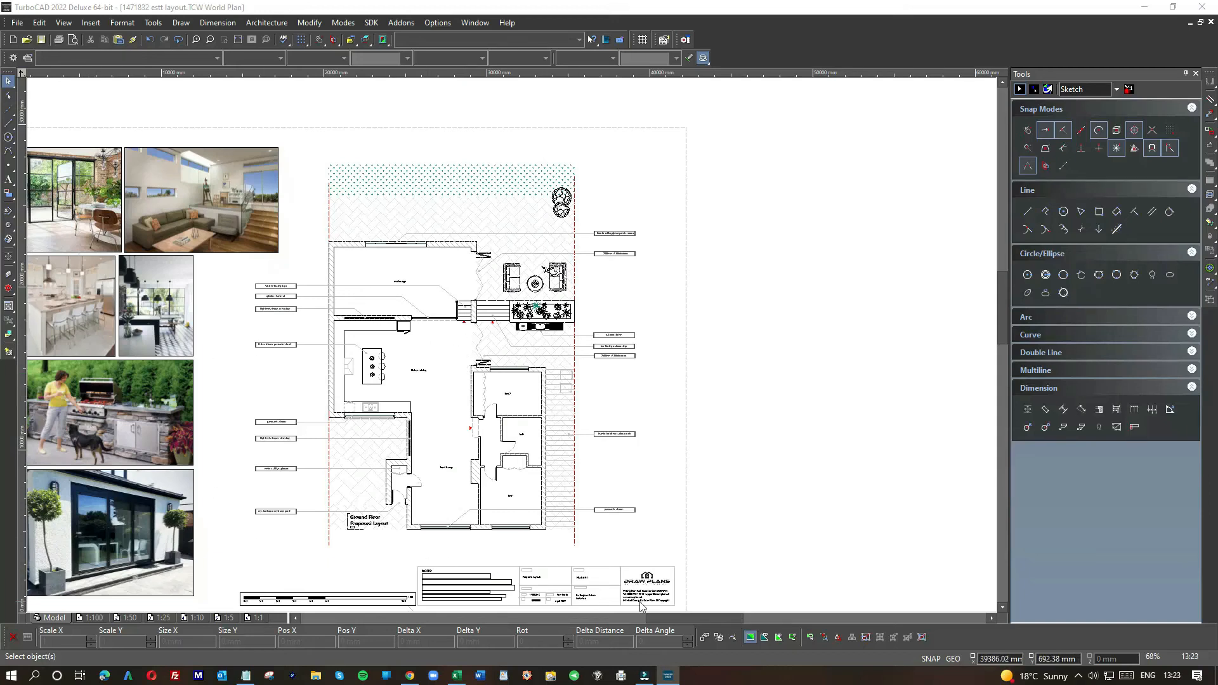
pyautogui.moveTo(668, 615); pyautogui.dragTo(657, 614)
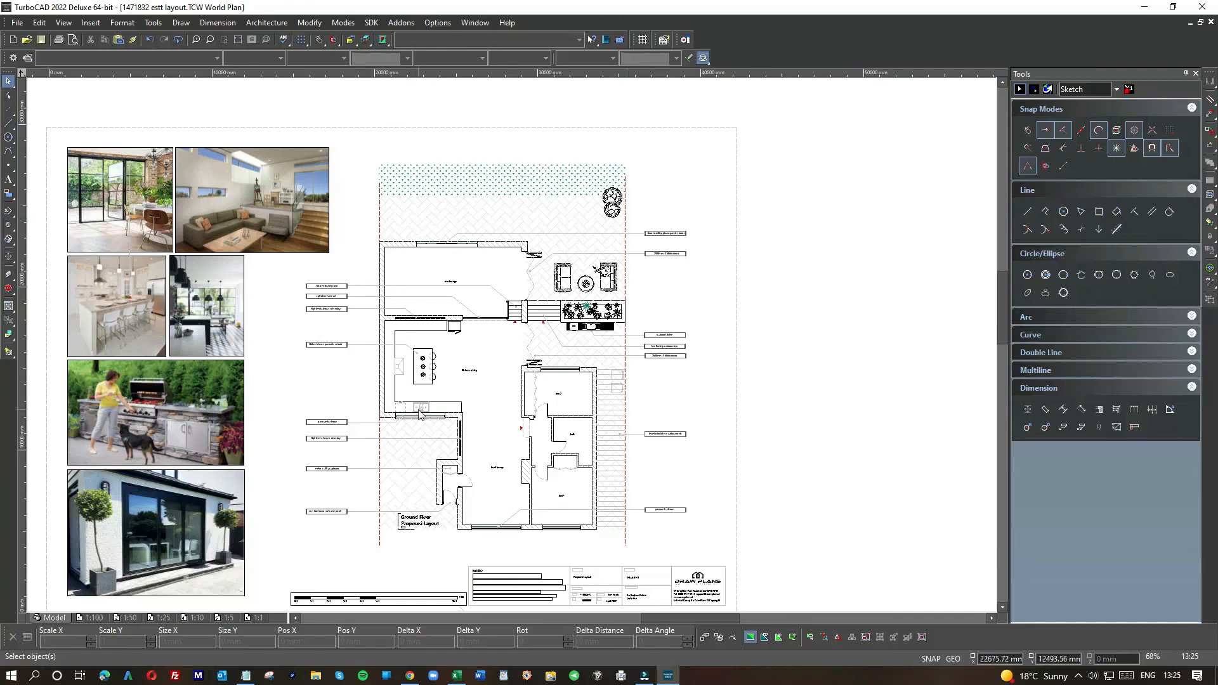
# Examine the panoramic windows at the kitchen sink and front lounge, and the high level clerestory window overlooking the entrance side
pyautogui.scroll(4, 419, 411)
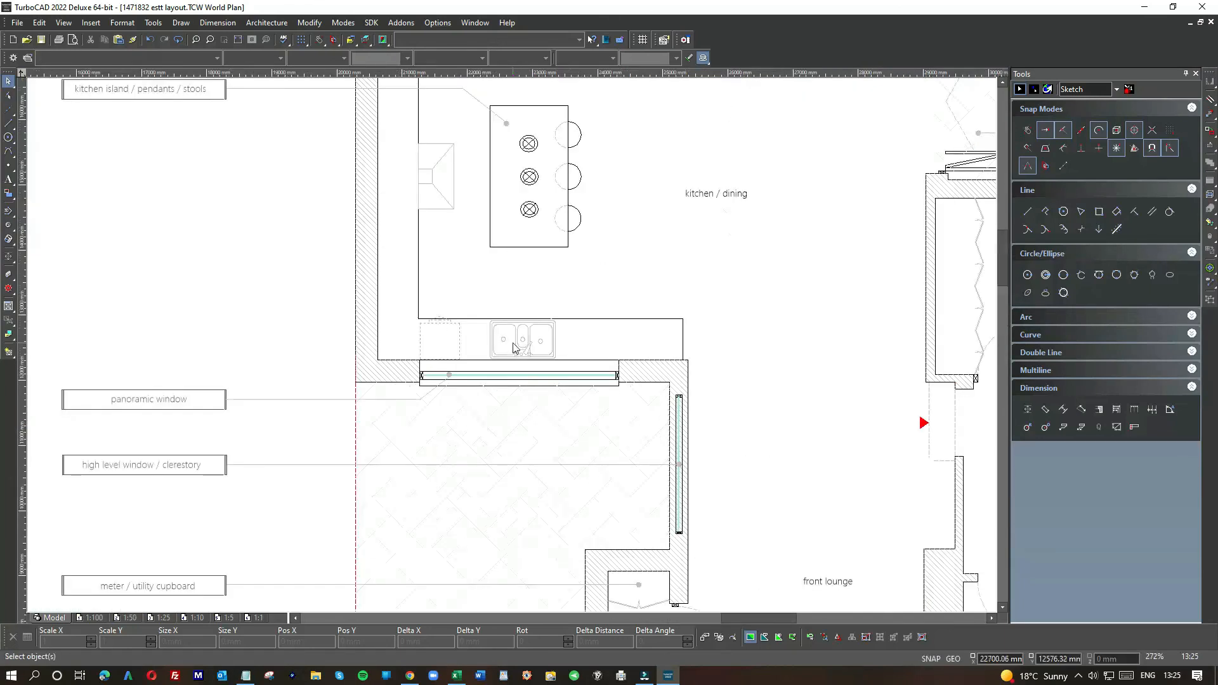
pyautogui.scroll(-4, 514, 347)
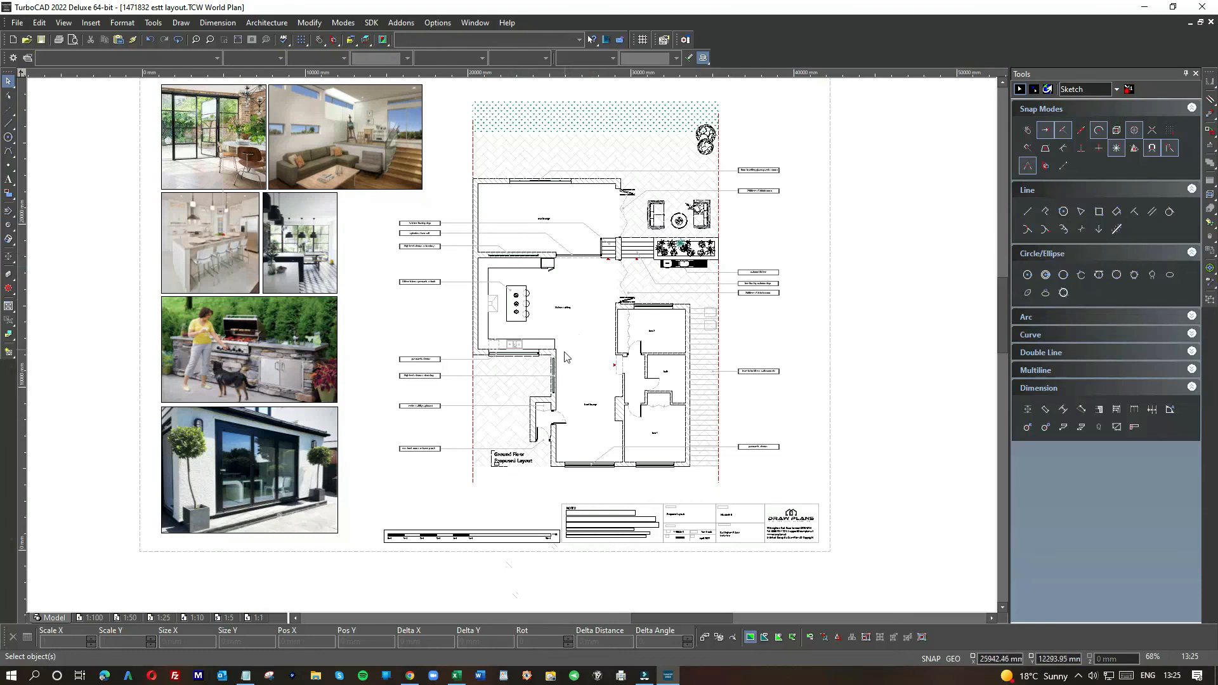
pyautogui.scroll(2, 541, 457)
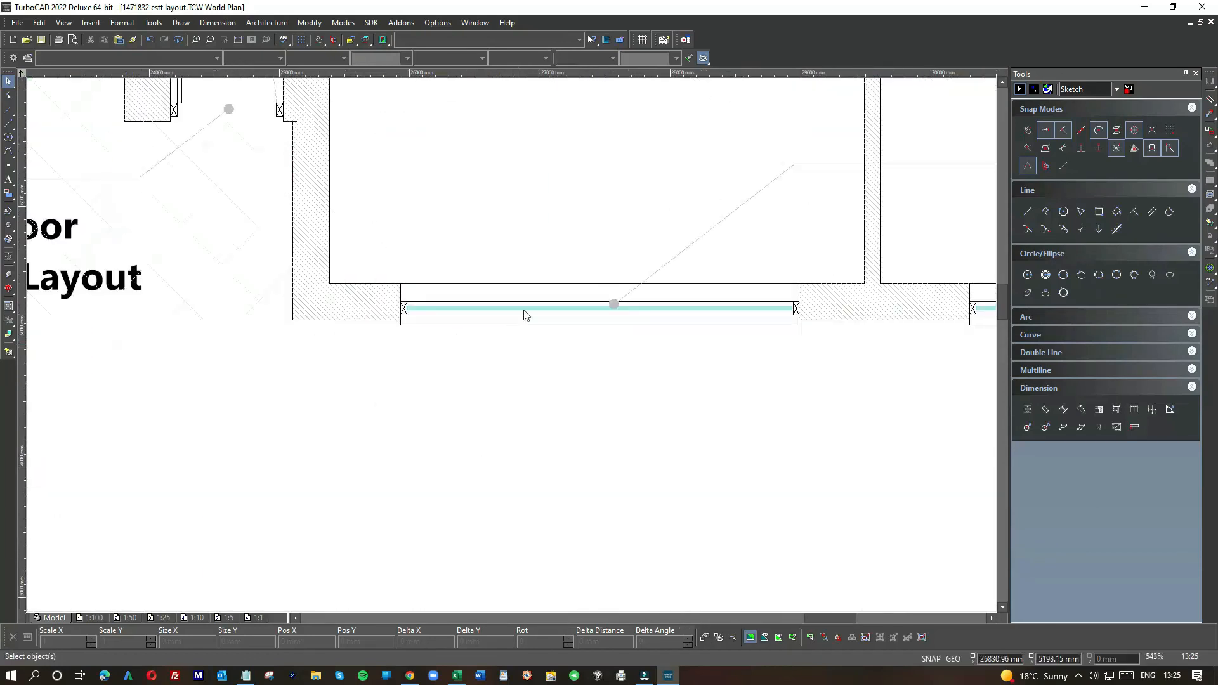
pyautogui.scroll(-6, 514, 345)
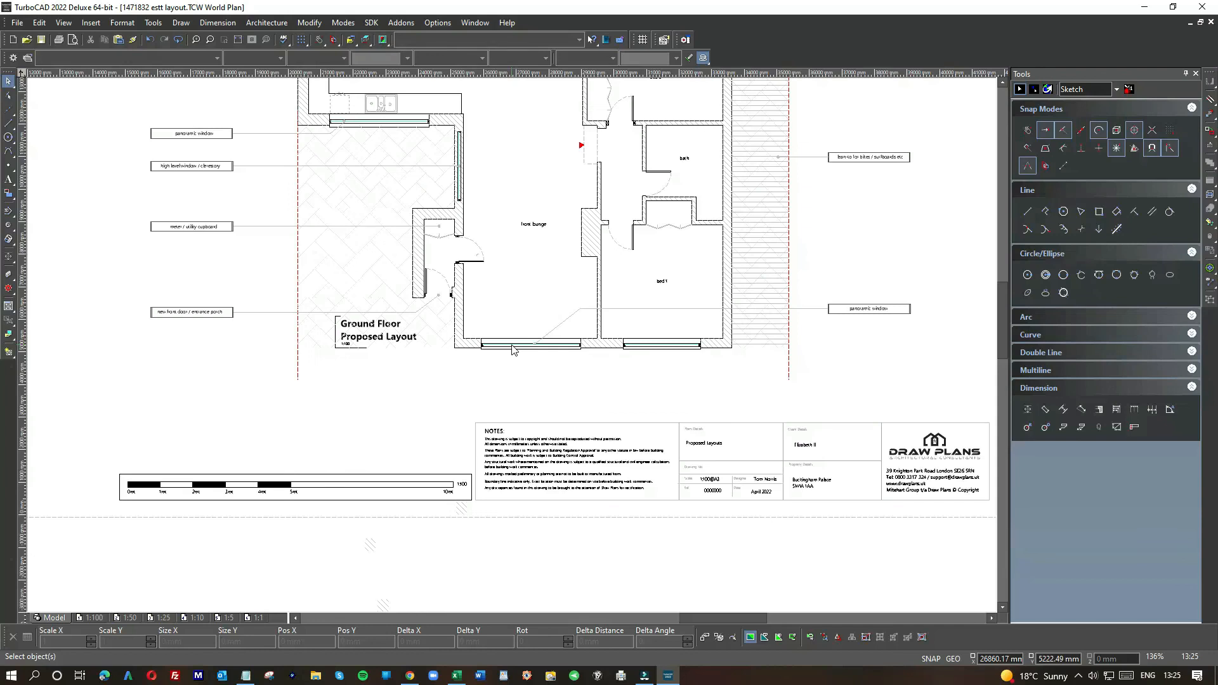
pyautogui.scroll(6, 501, 298)
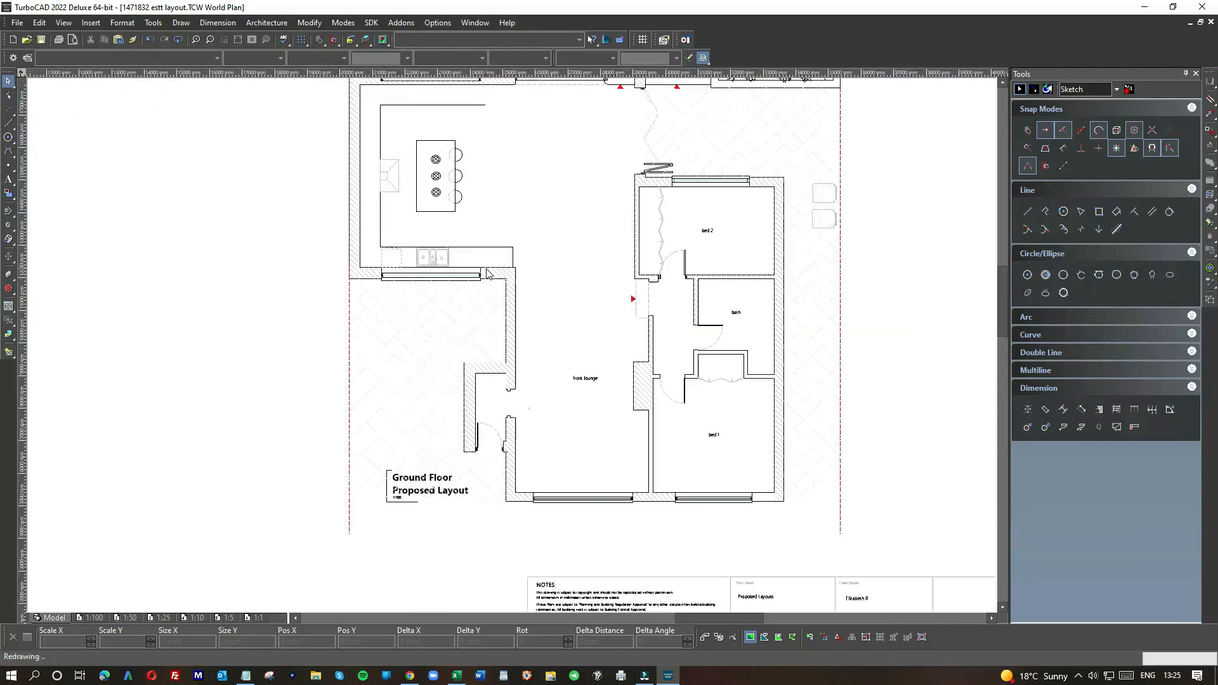
pyautogui.scroll(-6, 517, 348)
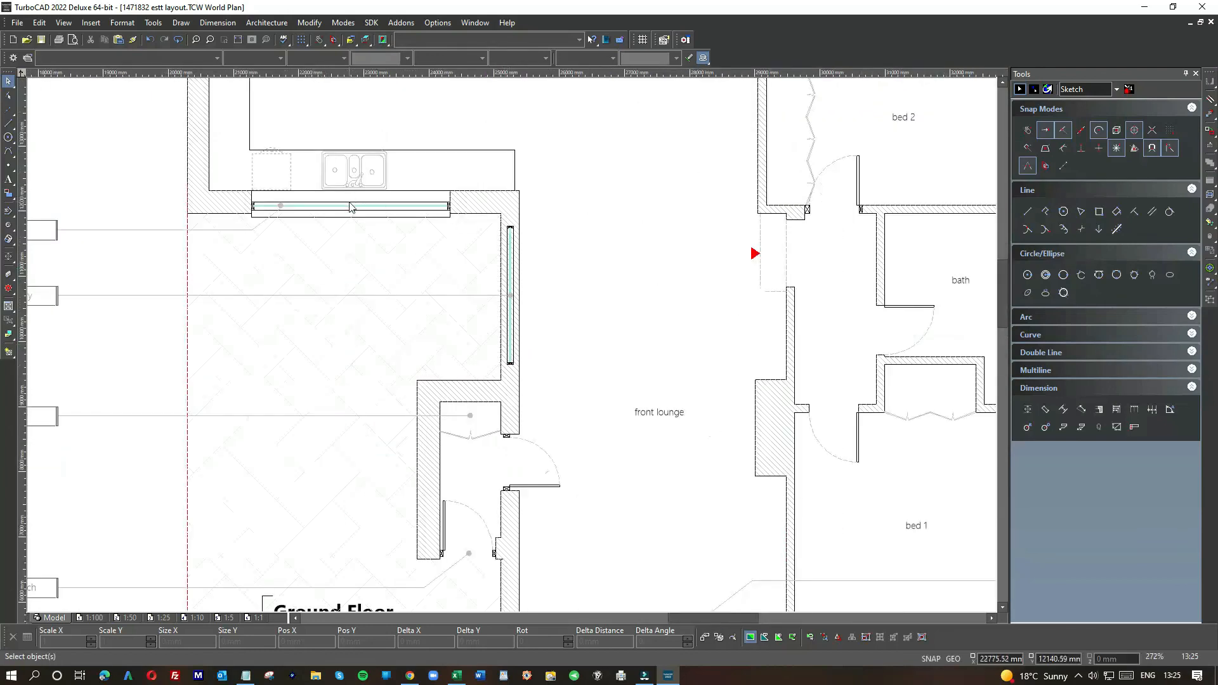
# Study the free flowing indoor and outdoor steps between the rear lounge and kitchen / dining area, with the adjoining planter and outdoor kitchen
pyautogui.scroll(3, 522, 257)
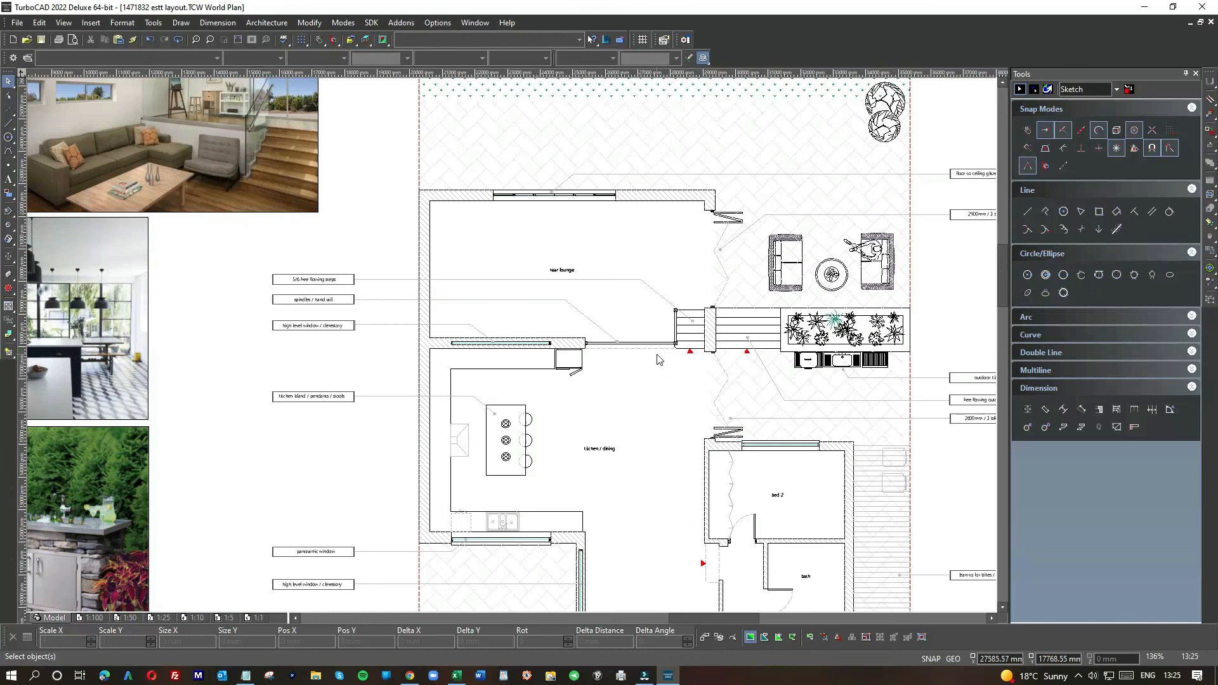
pyautogui.scroll(-1, 721, 348)
pyautogui.scroll(-1, 514, 349)
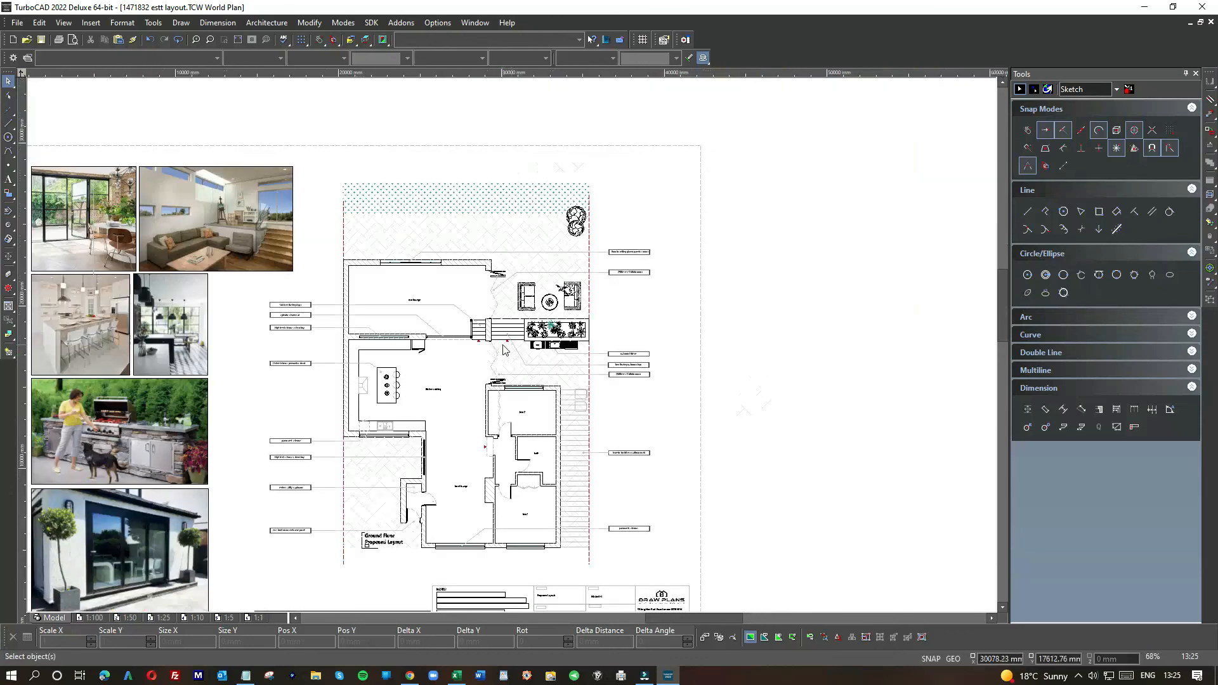
pyautogui.scroll(2, 504, 349)
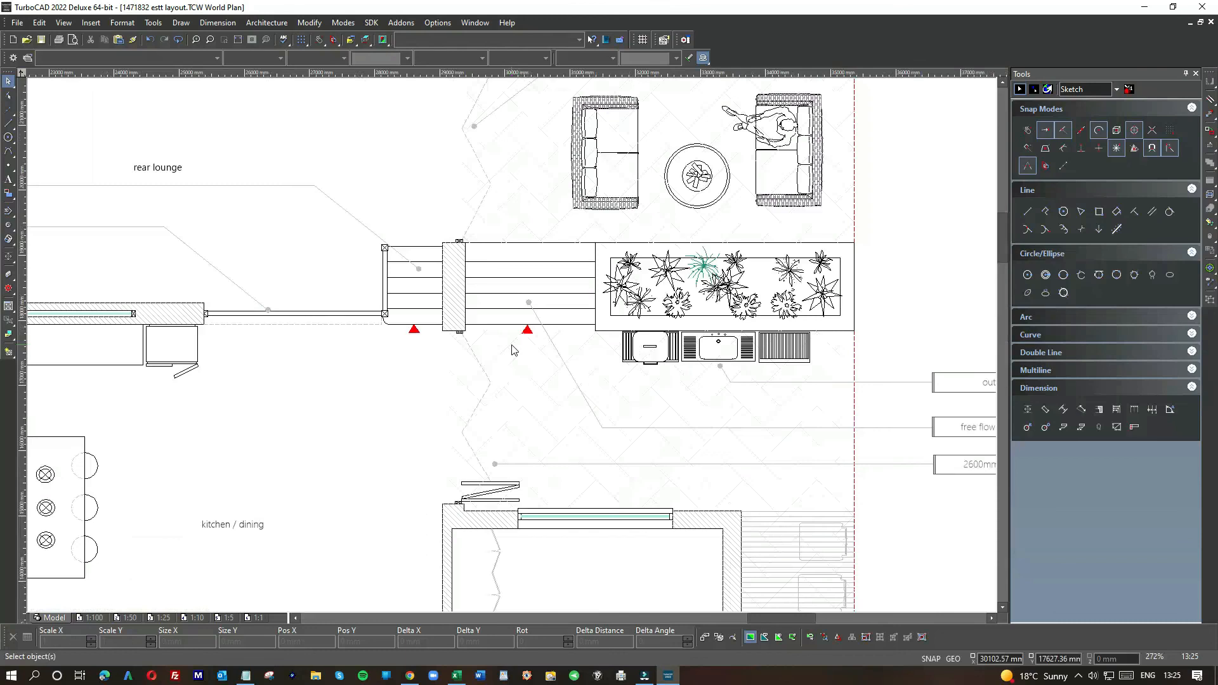
pyautogui.scroll(-1, 511, 348)
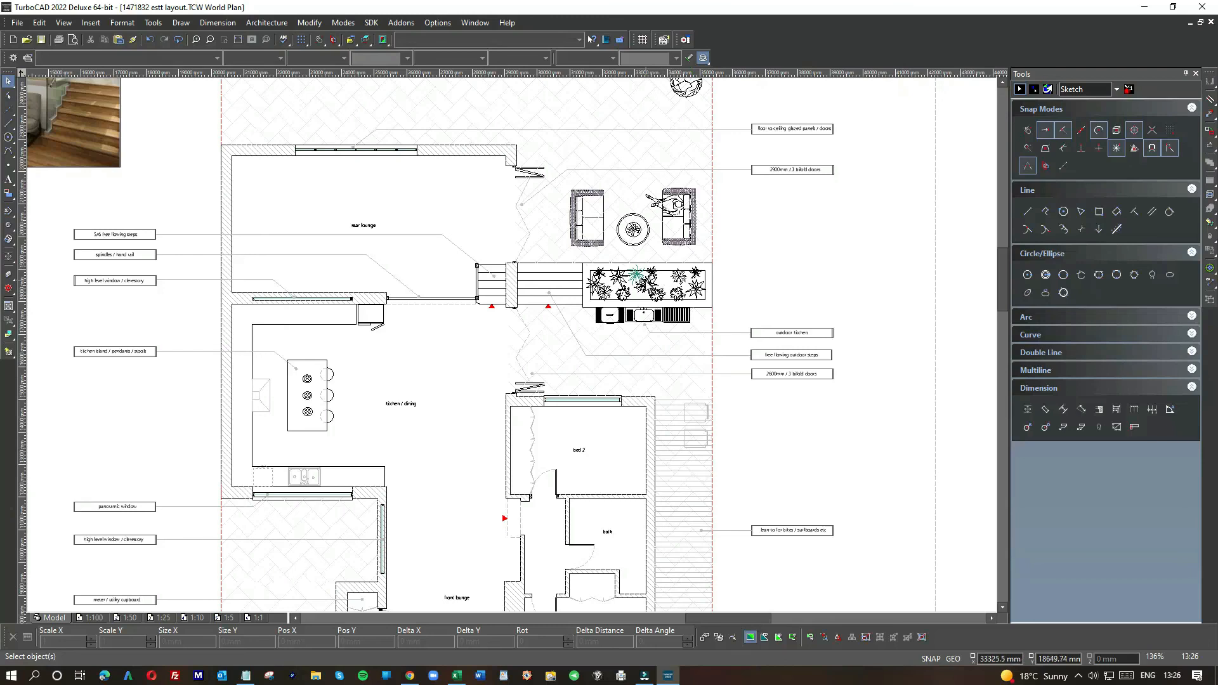
pyautogui.scroll(-3, 495, 353)
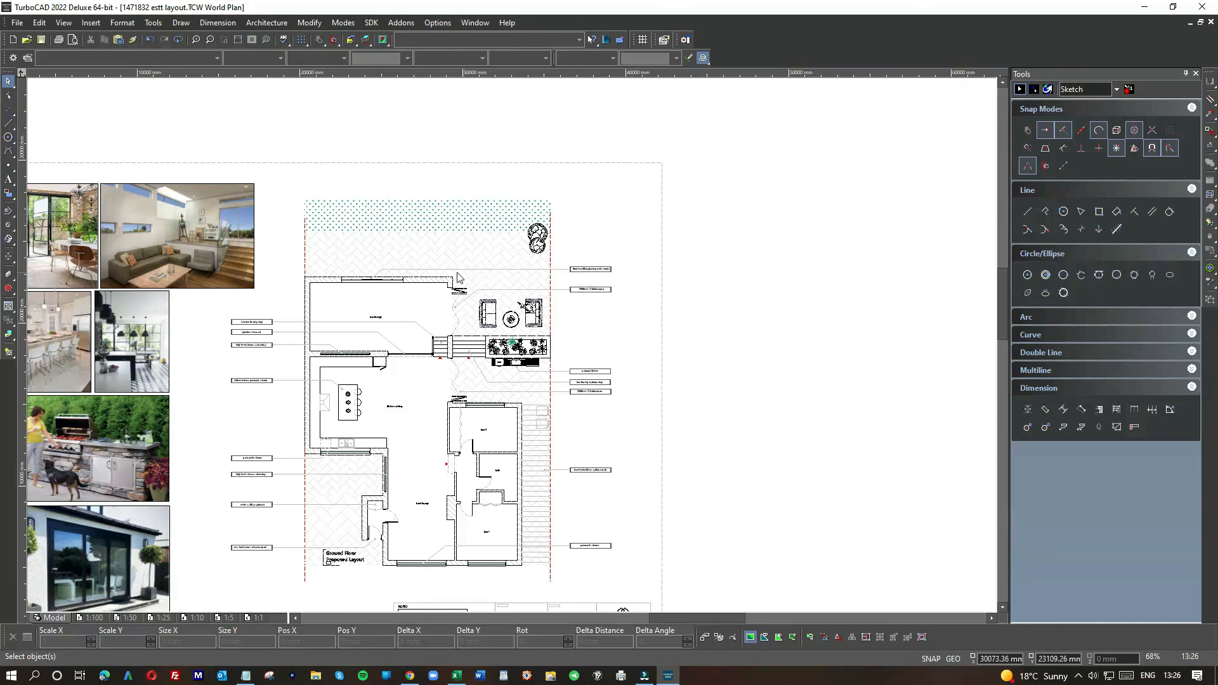
# Review the rear lounge's floor to ceiling glazed panels and the notes for the bifold doors, outdoor kitchen and outdoor steps
pyautogui.scroll(4, 383, 276)
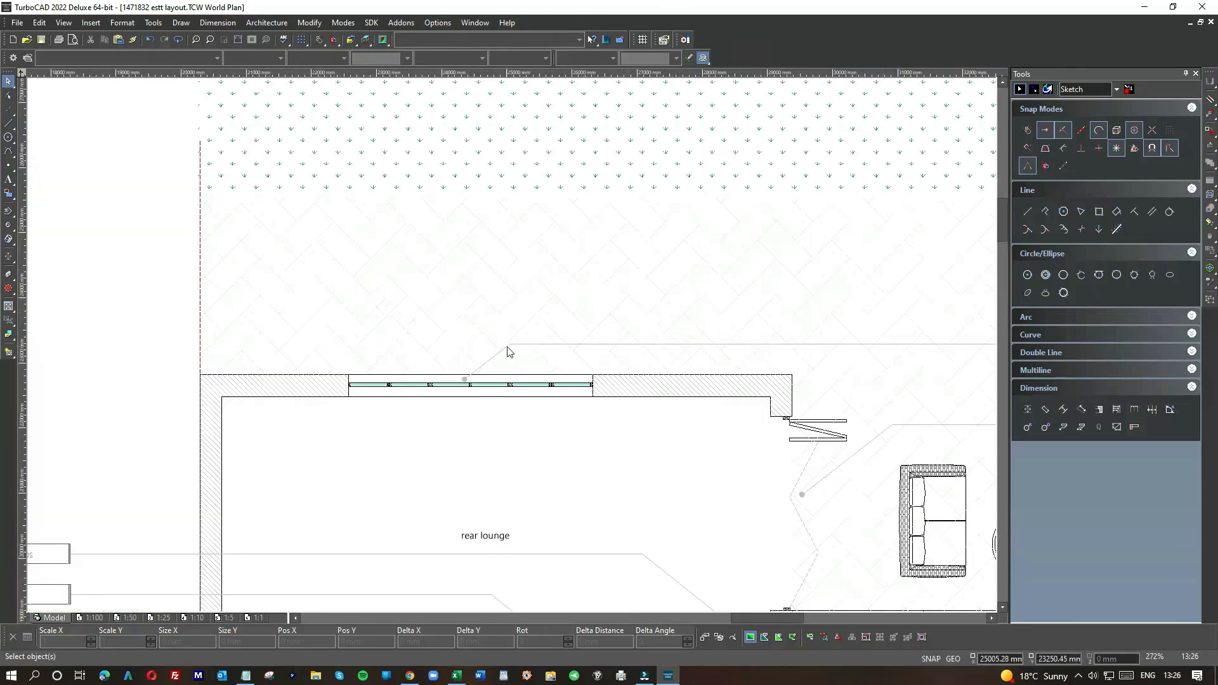
pyautogui.scroll(-4, 465, 406)
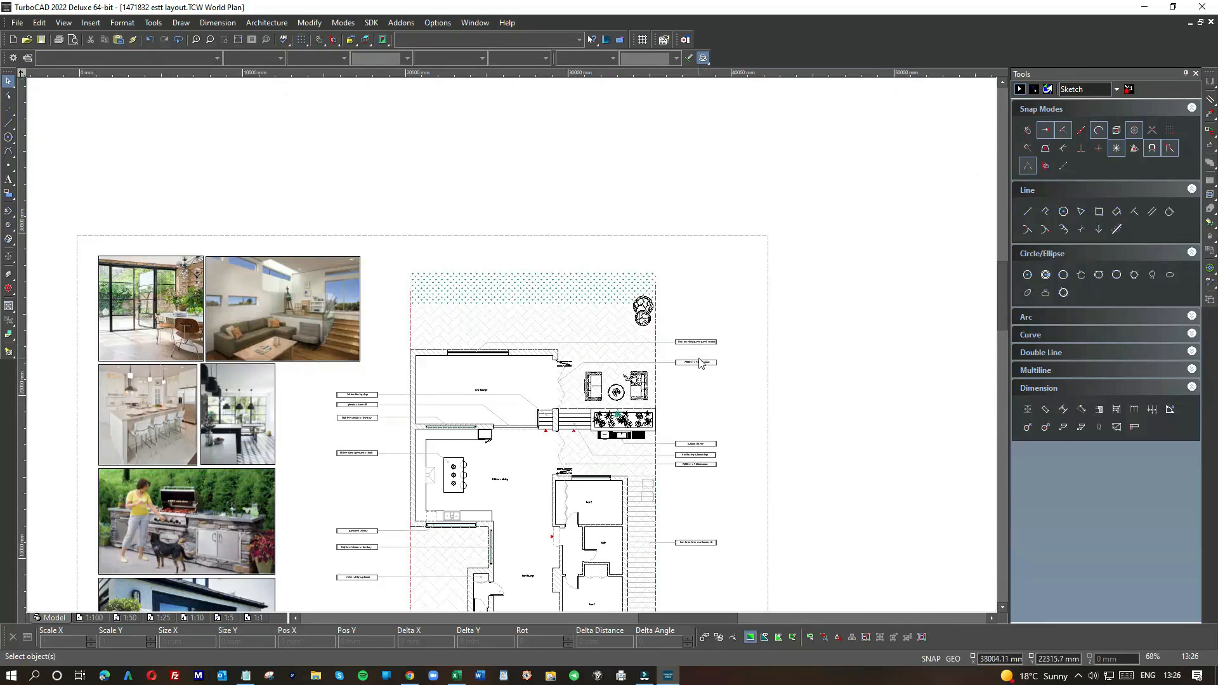
pyautogui.scroll(2, 689, 456)
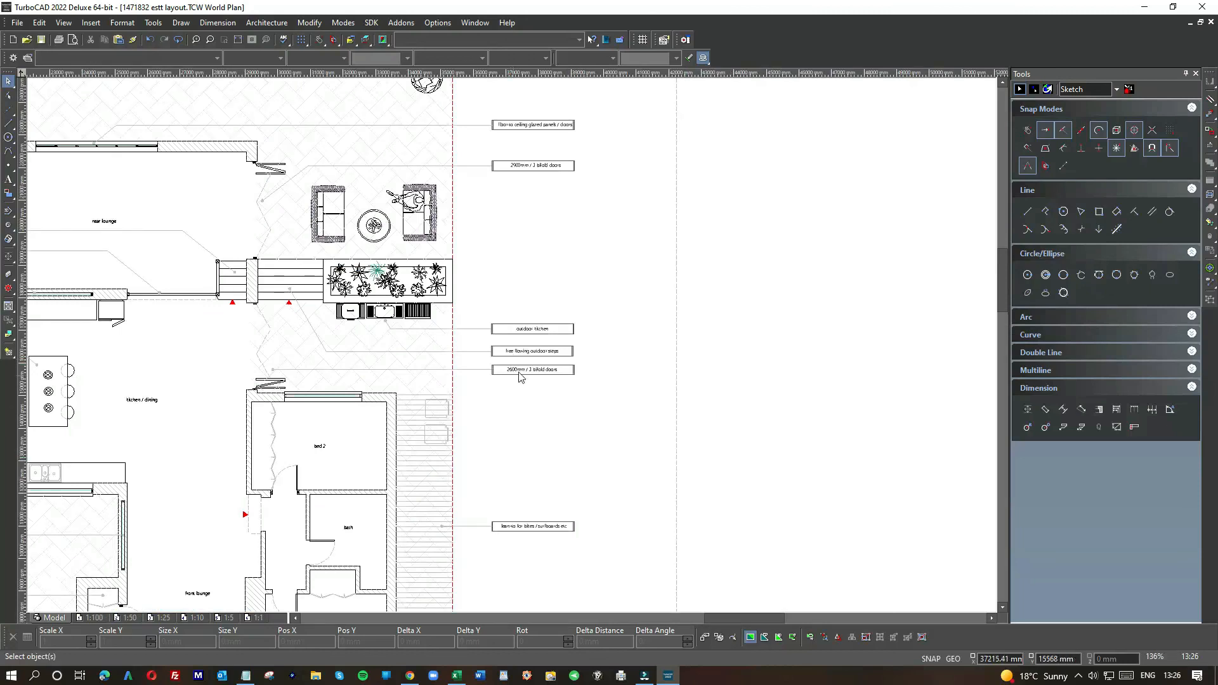
pyautogui.scroll(-2, 514, 365)
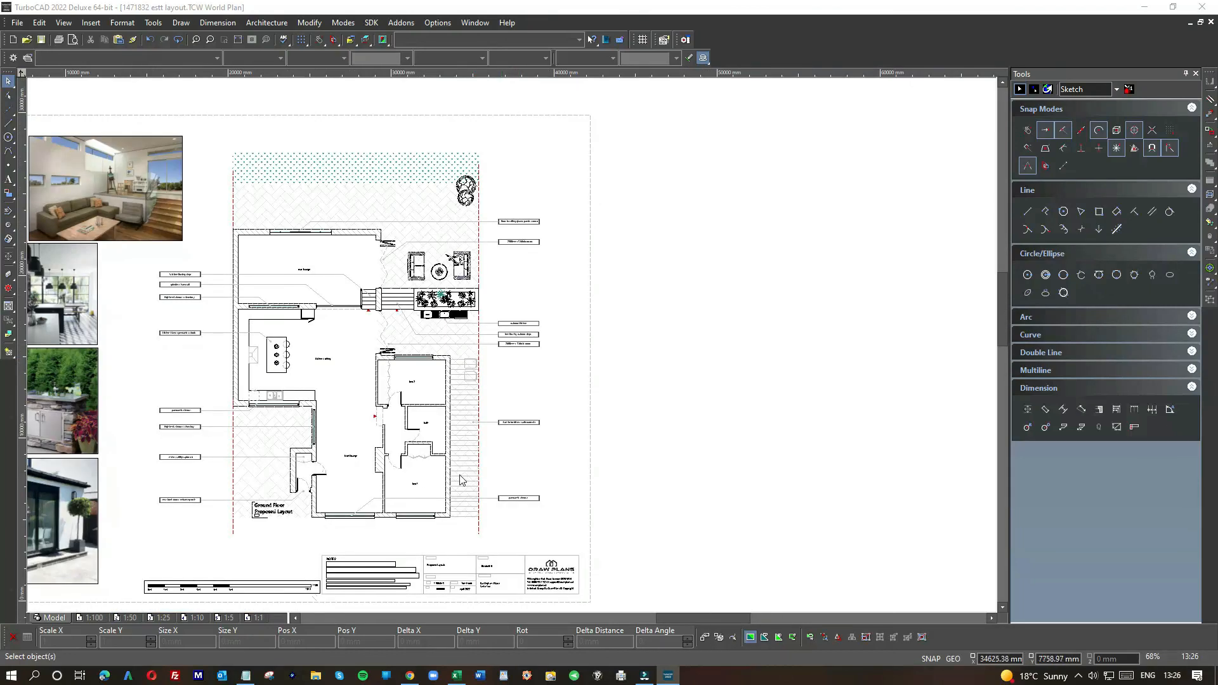
# Compare the existing ground floor plan beside the sheet with the proposed layout and its reference photos
pyautogui.scroll(-2, 267, 463)
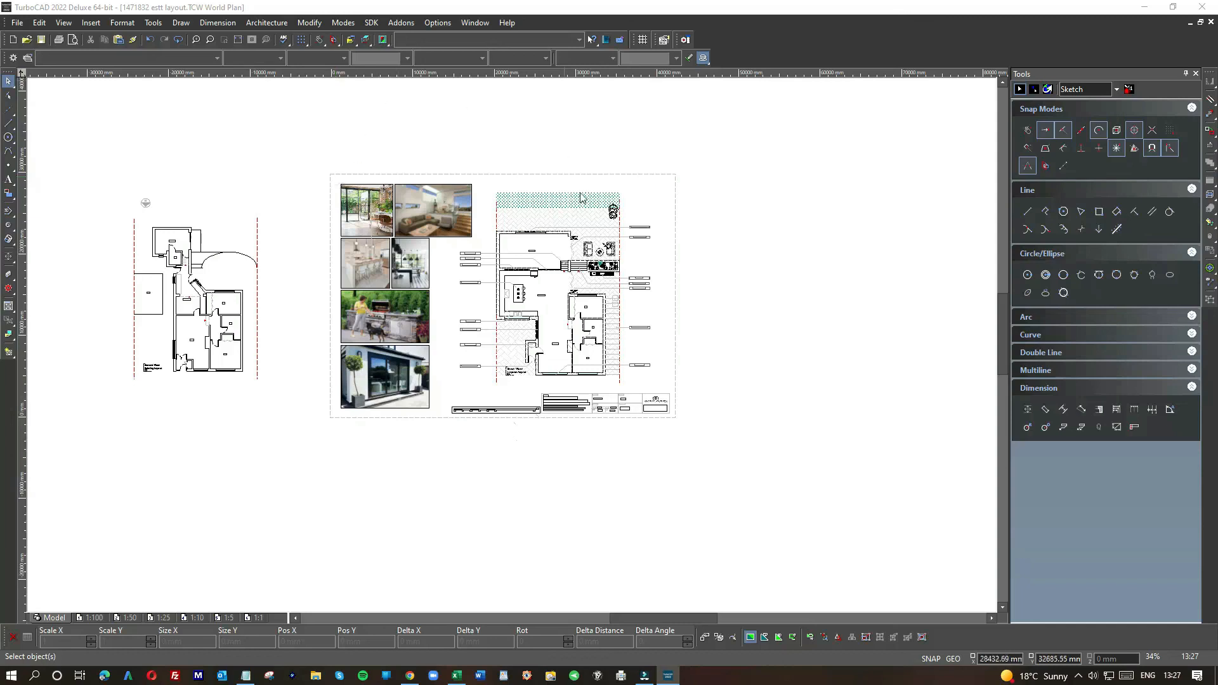
pyautogui.scroll(-3, 642, 242)
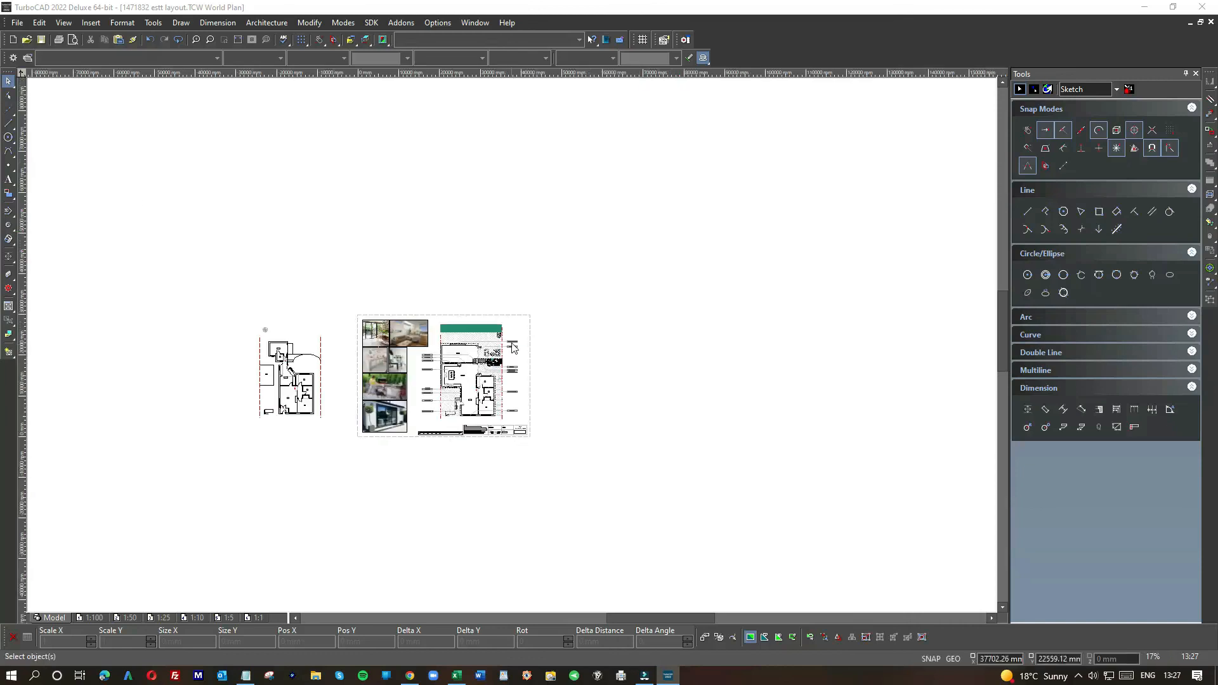
pyautogui.scroll(3, 514, 349)
pyautogui.scroll(2, 514, 348)
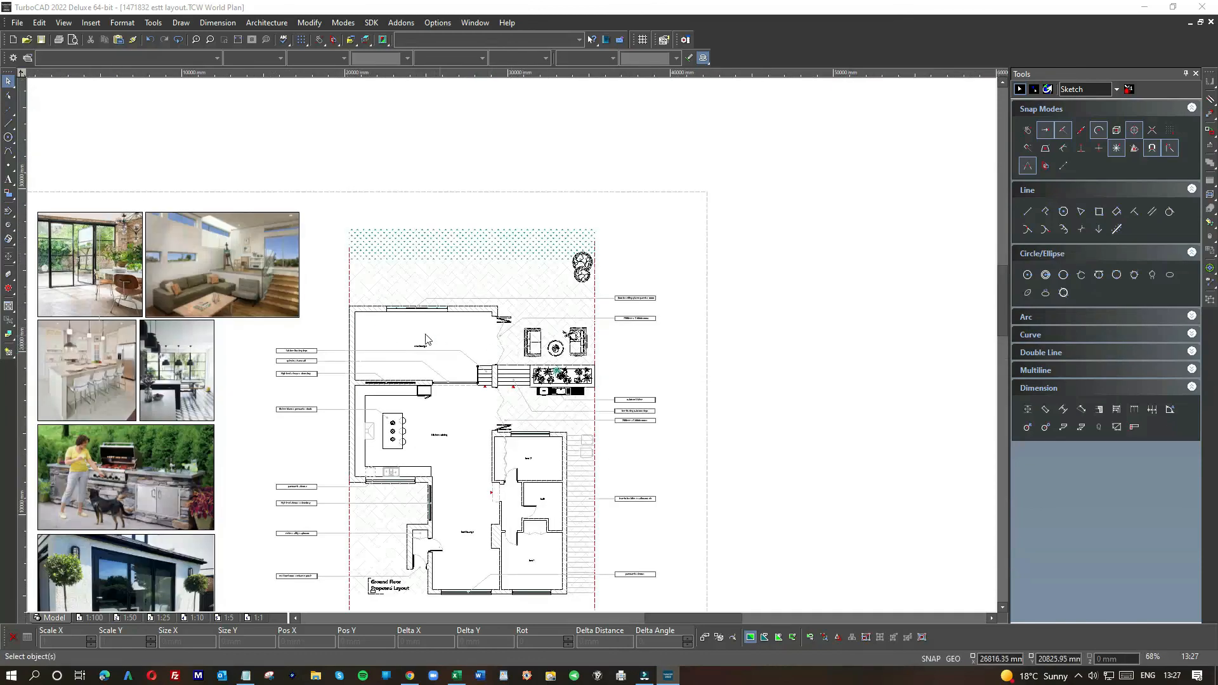
pyautogui.scroll(-2, 726, 350)
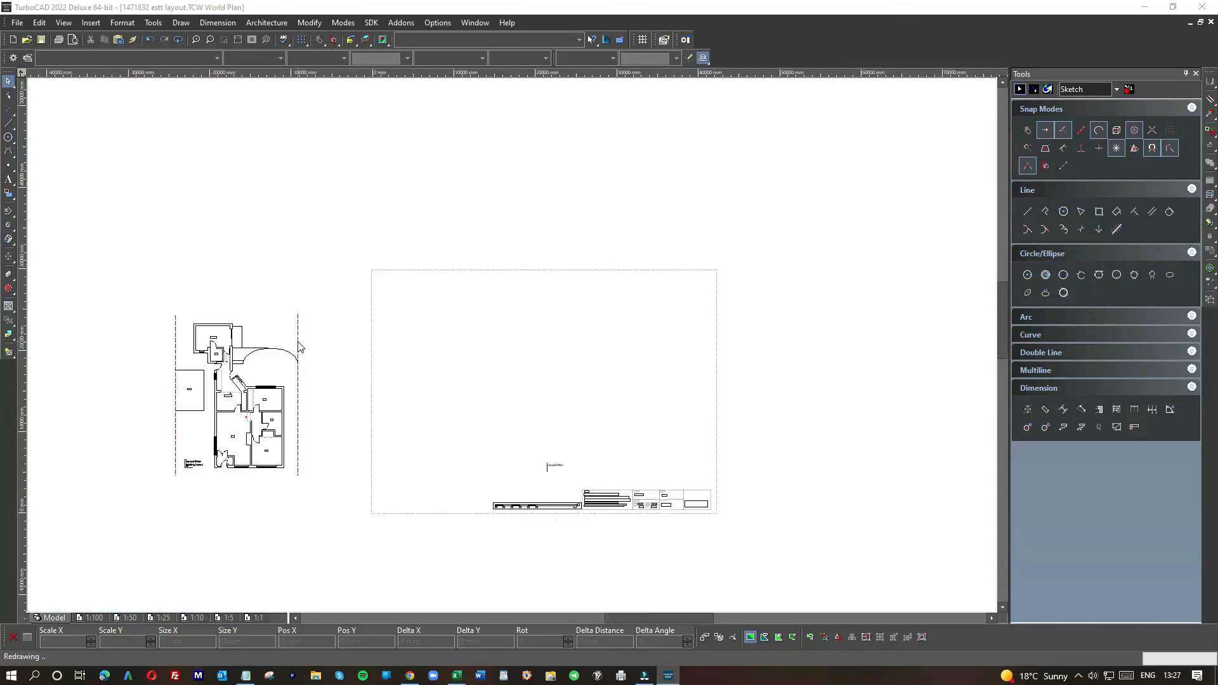